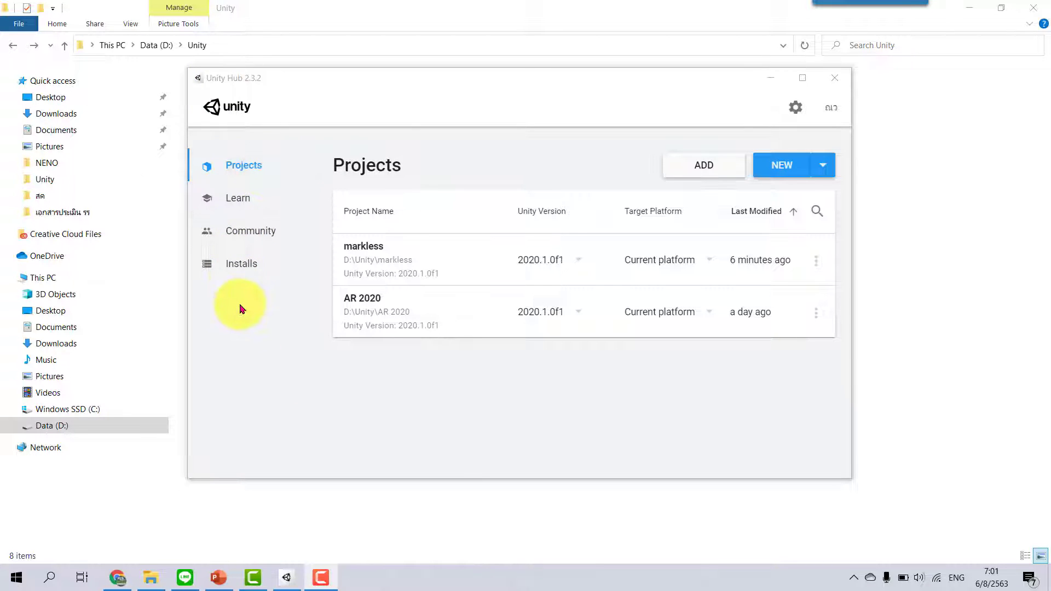
- Show the Installs page listing Unity editors 2020.1.0f1 and 2019.1.14f1
click(245, 274)
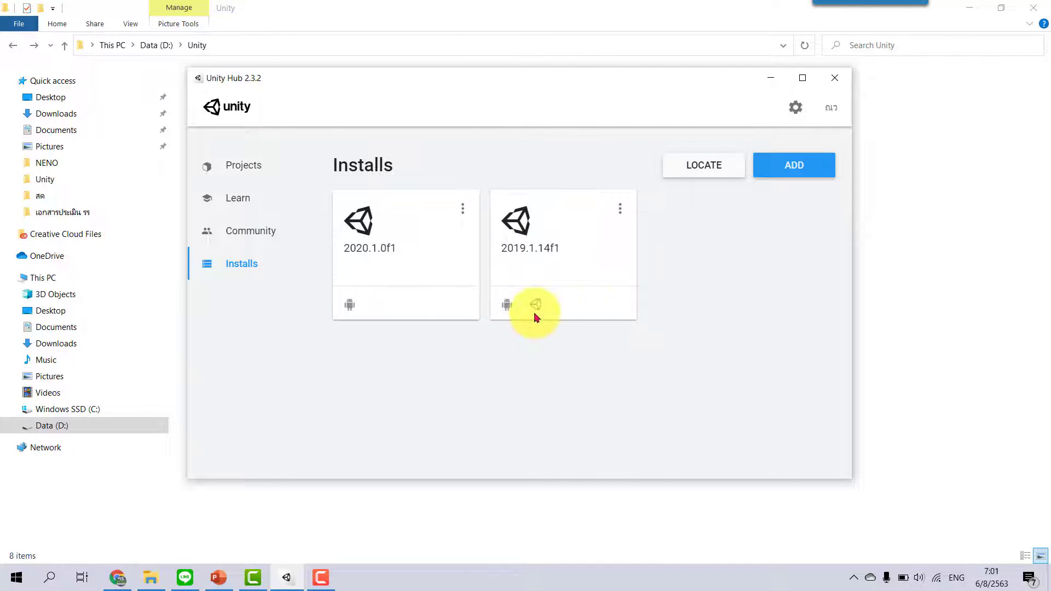
mouse_move(536, 309)
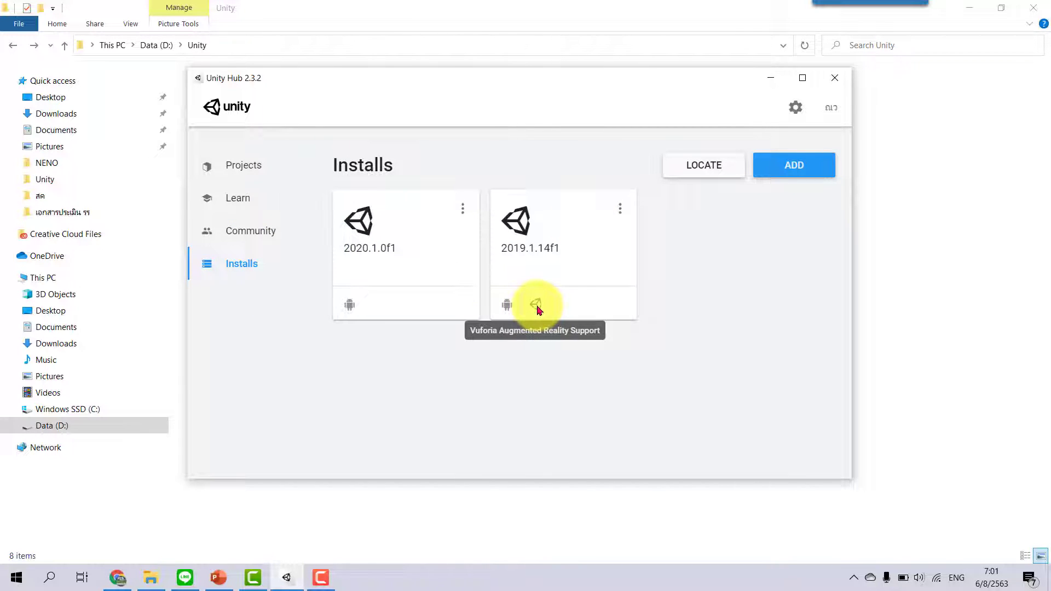
click(621, 211)
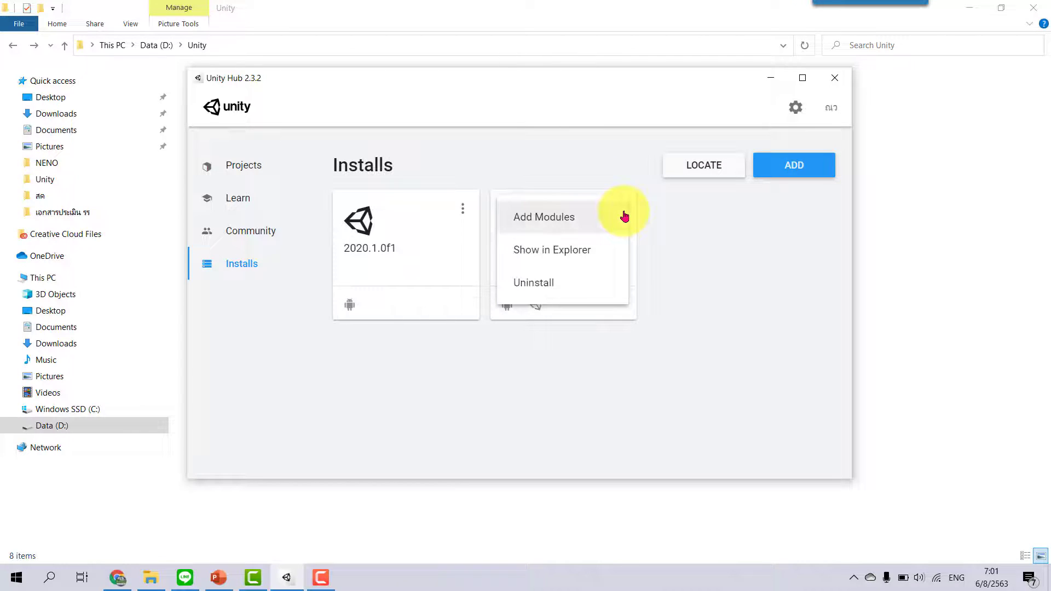
click(572, 225)
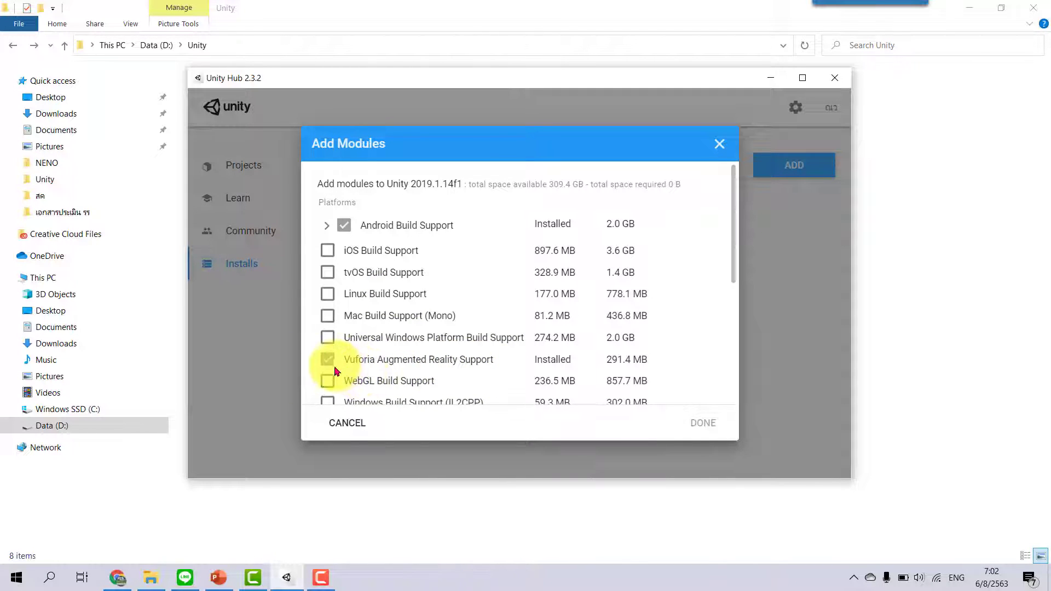
click(327, 229)
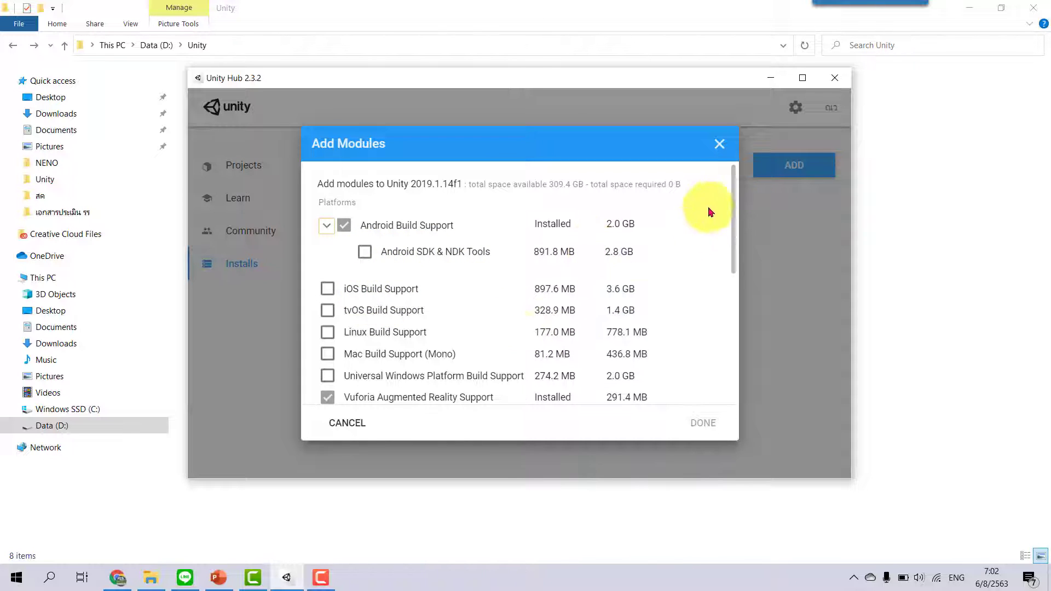
click(719, 144)
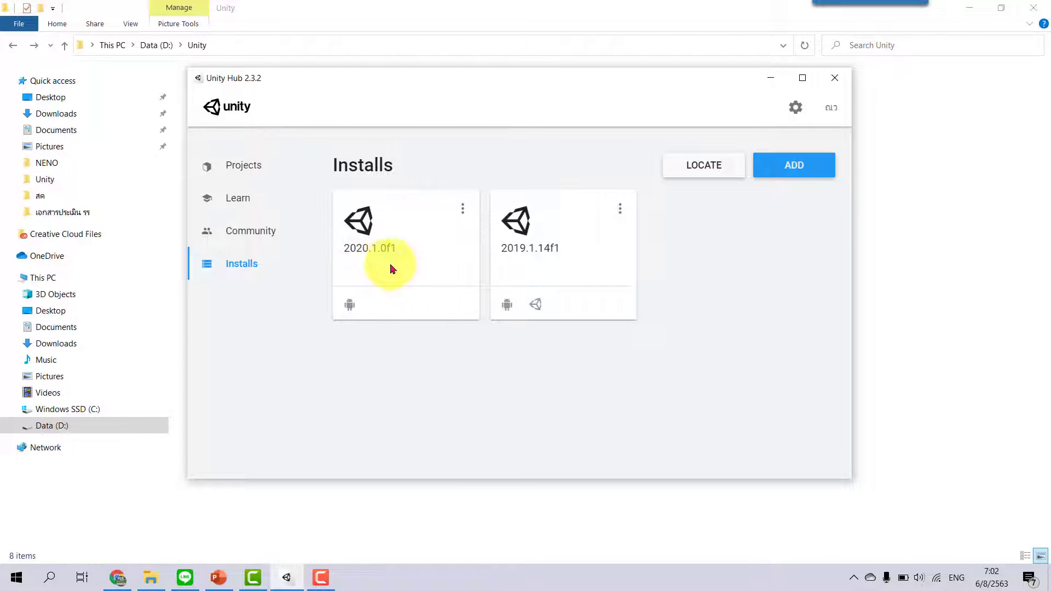
click(463, 213)
click(454, 224)
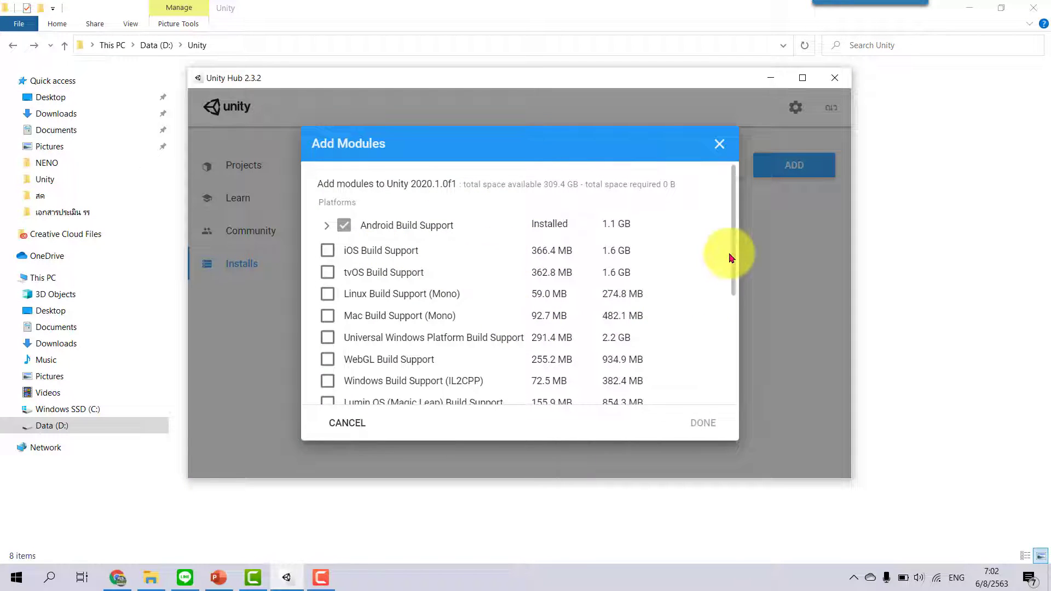
drag(731, 258, 734, 331)
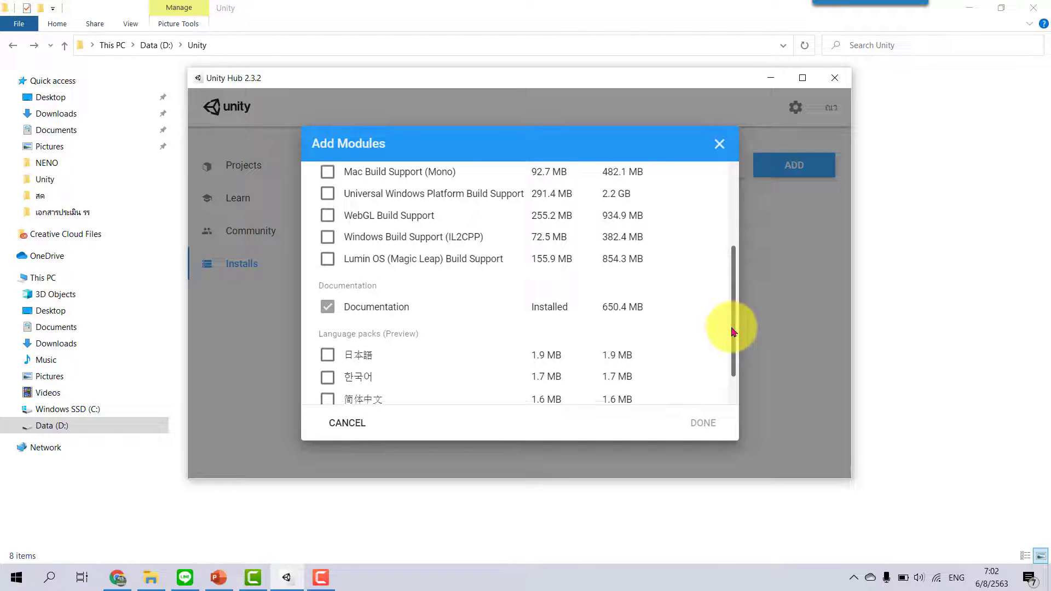
drag(734, 331, 725, 254)
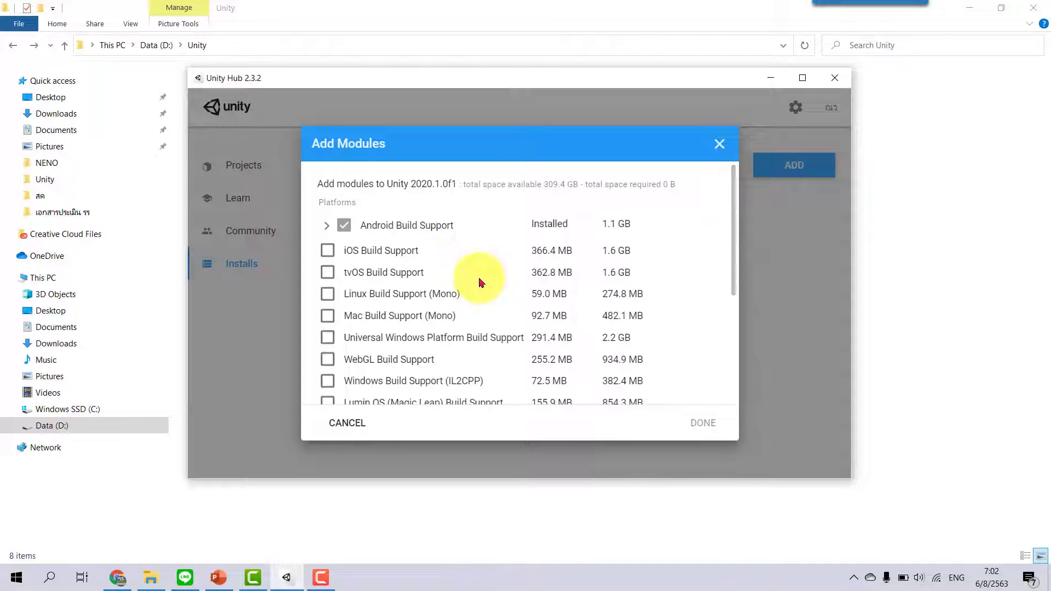
click(327, 231)
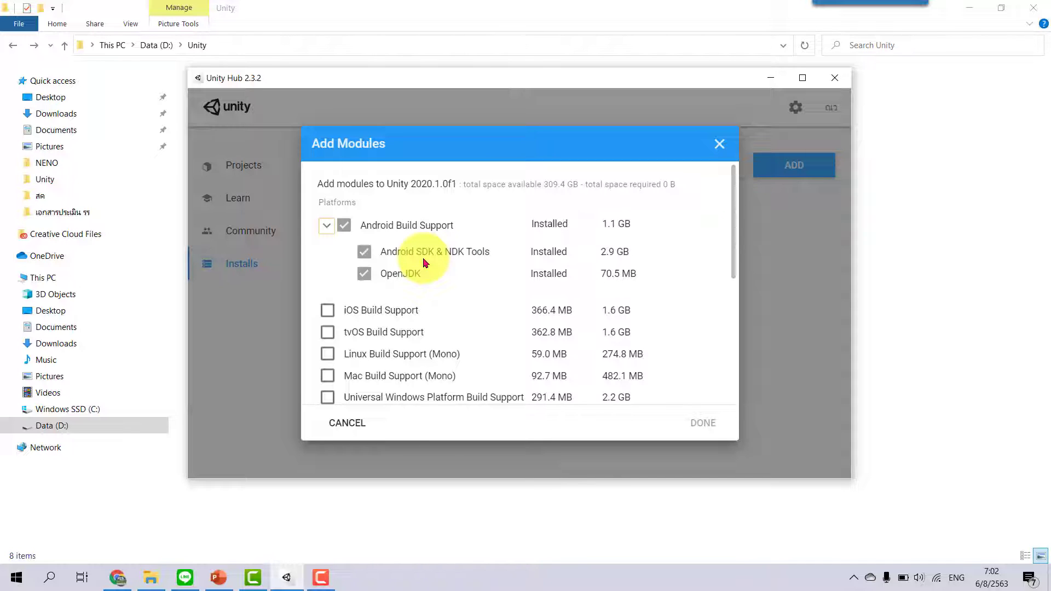
click(343, 430)
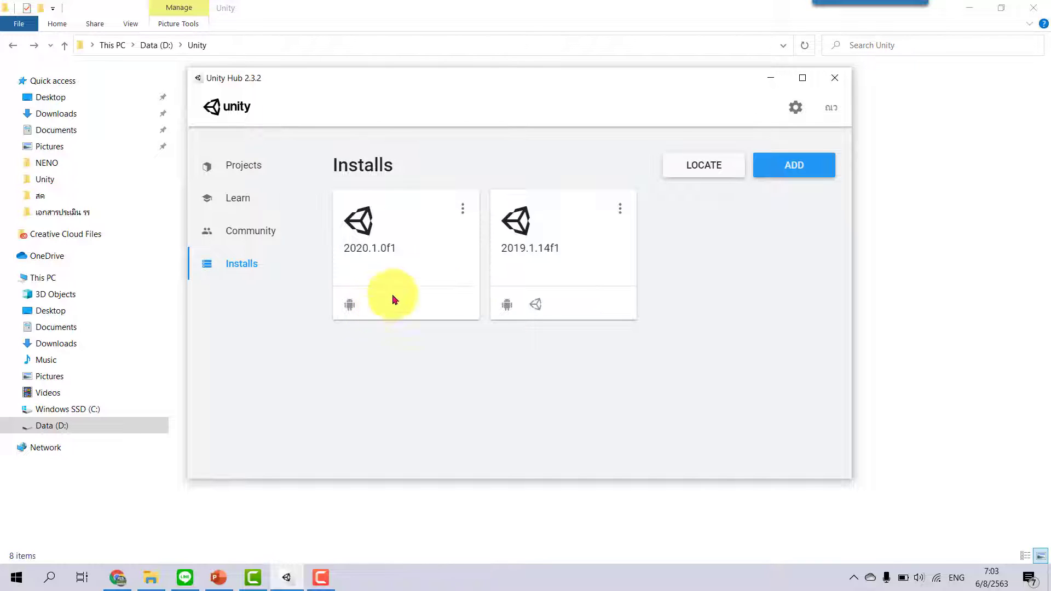
- Create a 3D project named 'AR Markerless' with Unity 2020.1.0f1 in D:\Unity
click(252, 172)
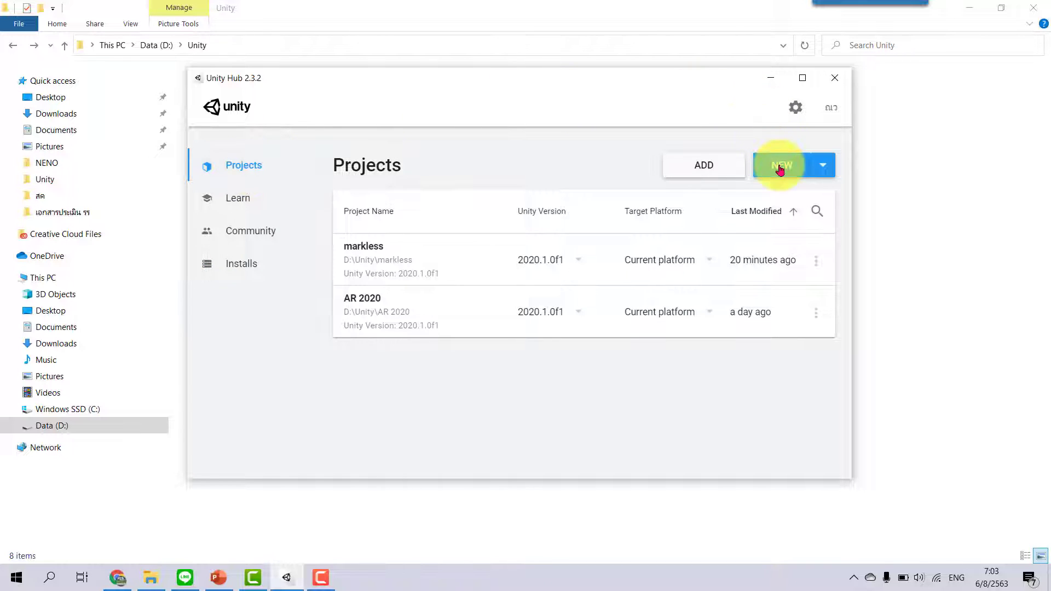
click(825, 165)
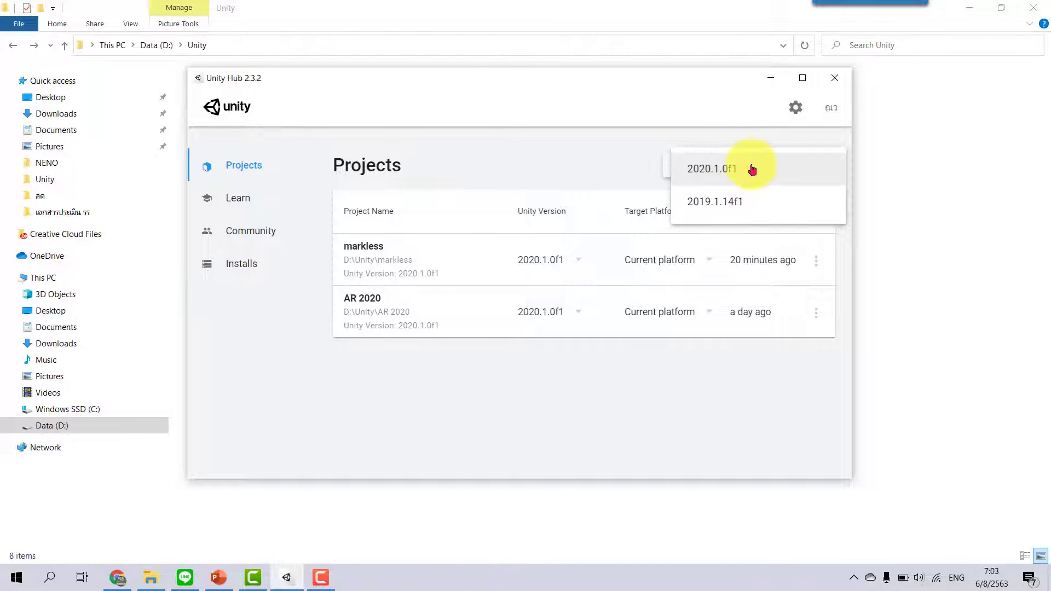
click(752, 169)
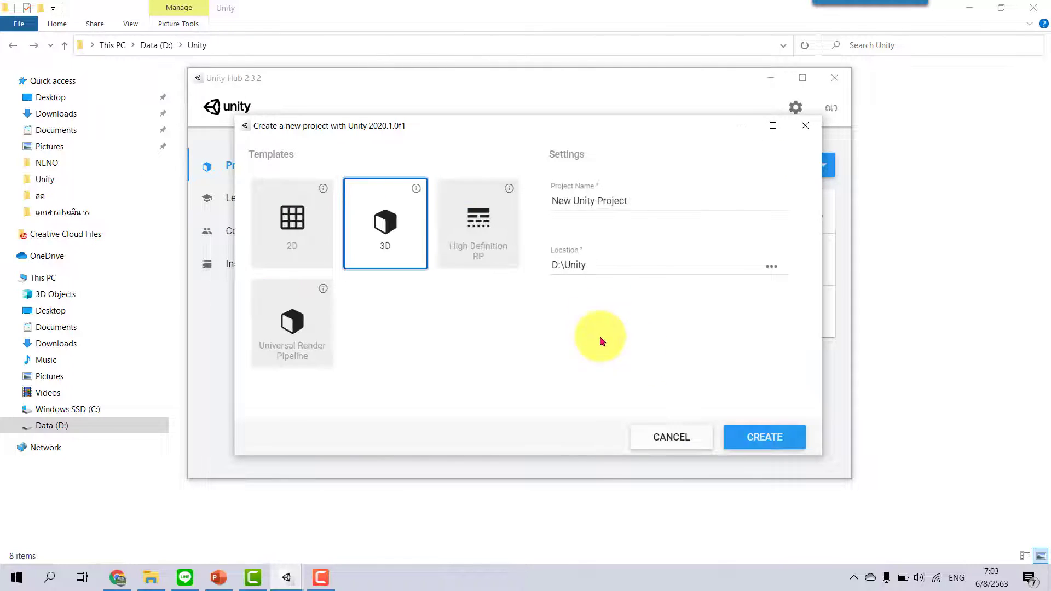
click(643, 200)
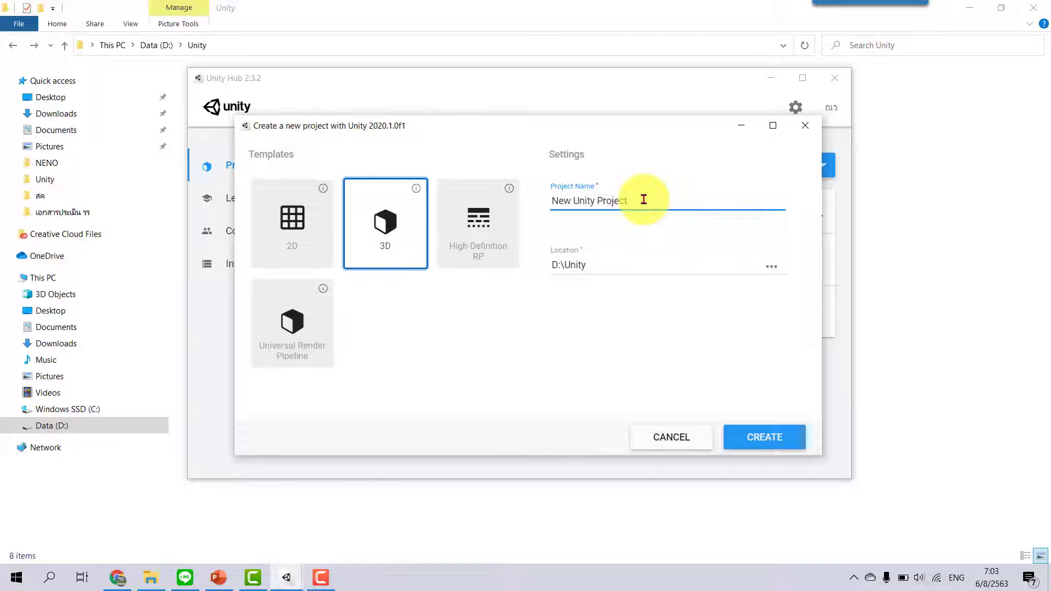
key(BackSpace)
key(BackSpace)
text(AR Markerless)
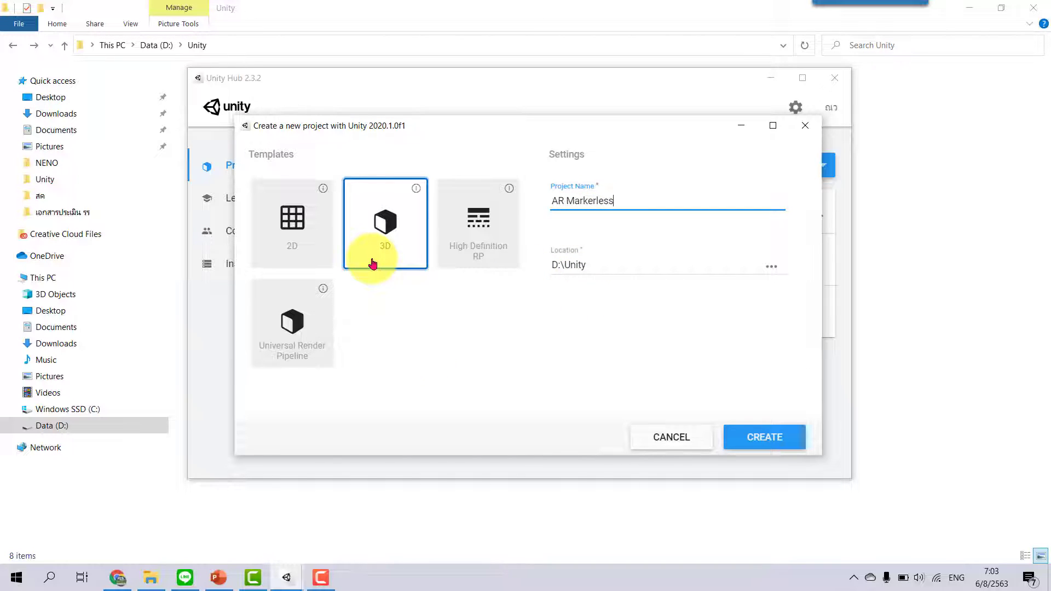
click(797, 438)
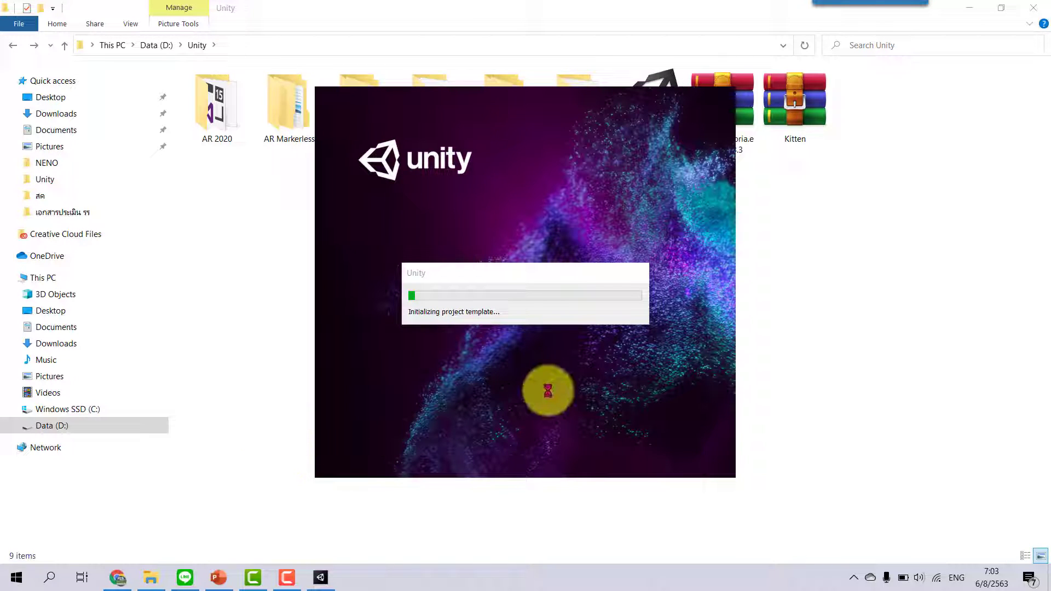
click(118, 579)
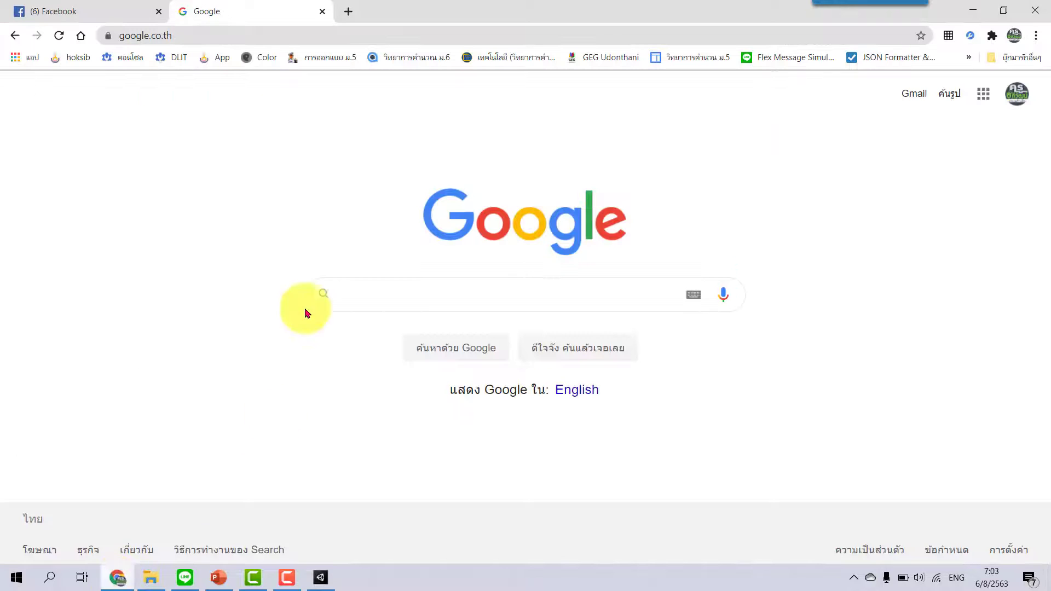
- Search Google for 'vuforia' and open the Vuforia Developer Portal result
click(256, 38)
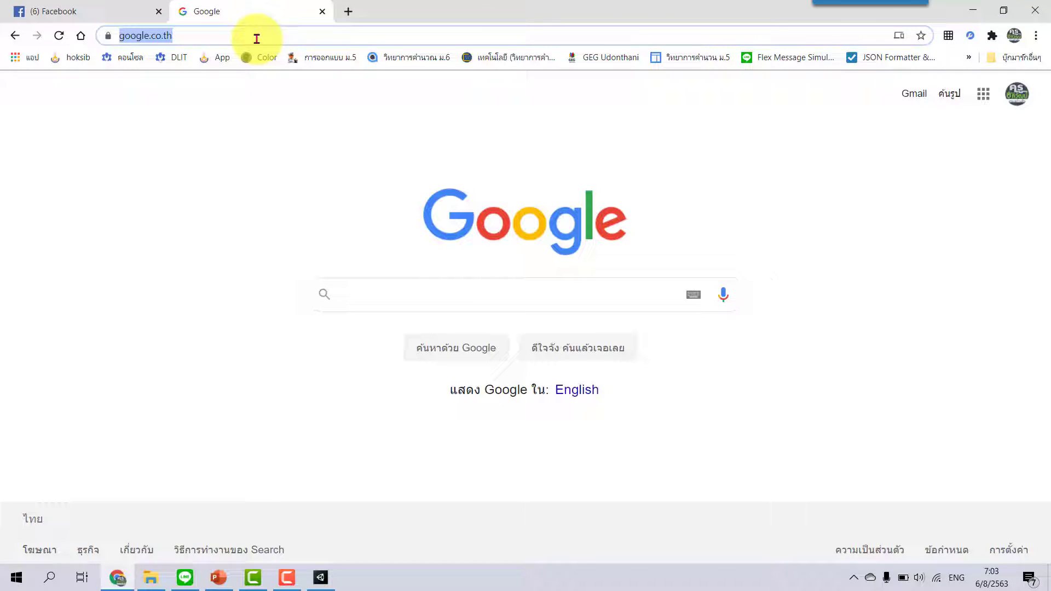
text(developers.line.biz)
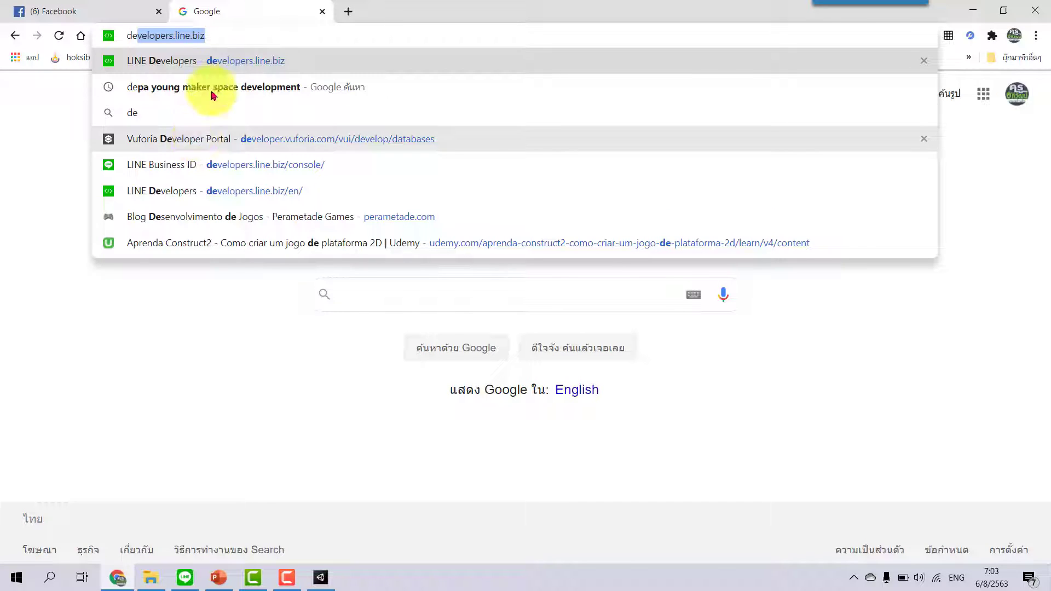
click(126, 388)
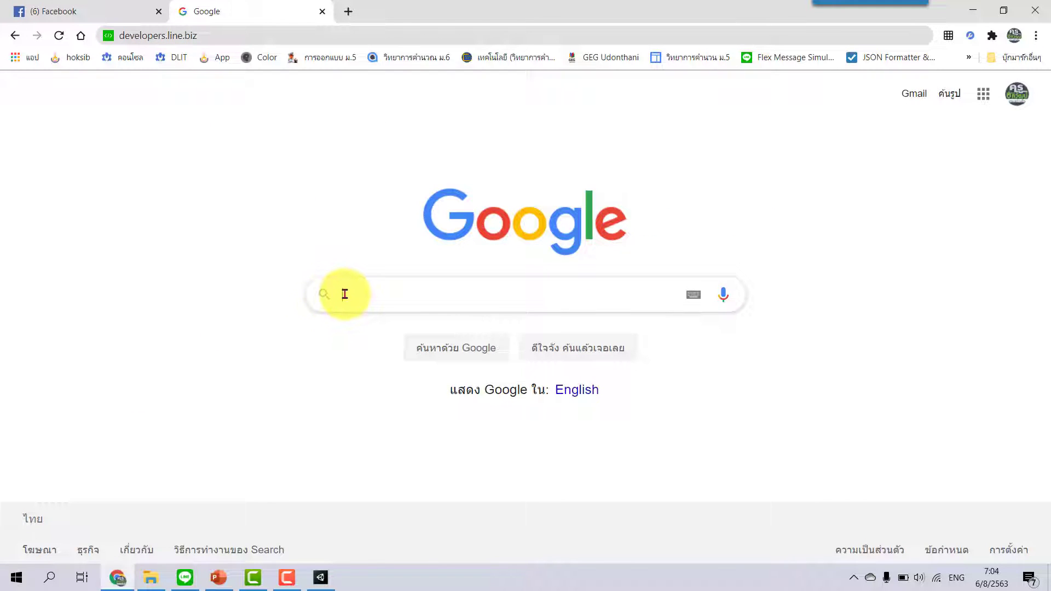
click(406, 296)
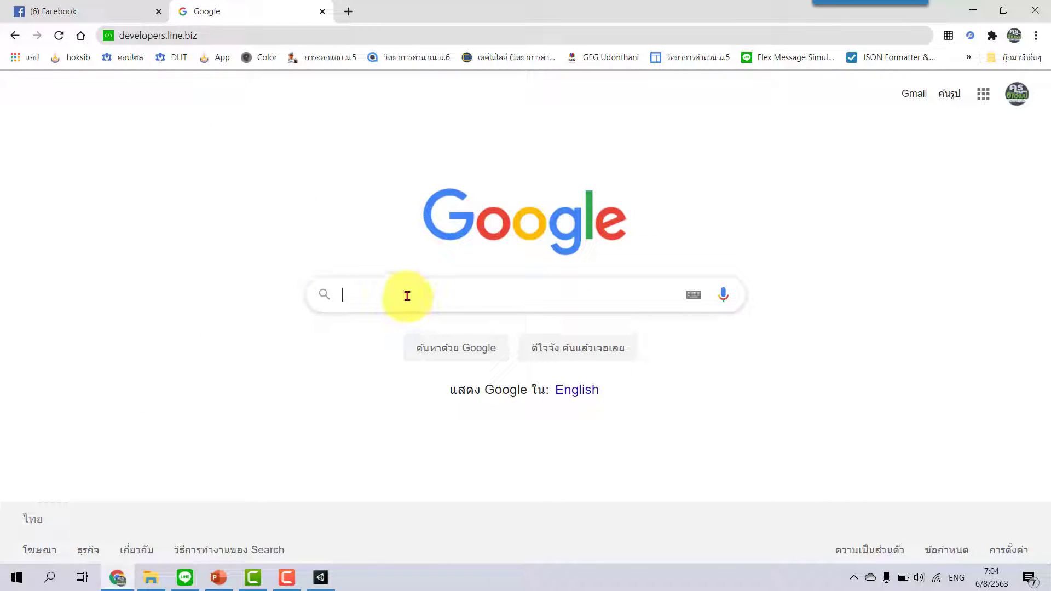
text(vuf)
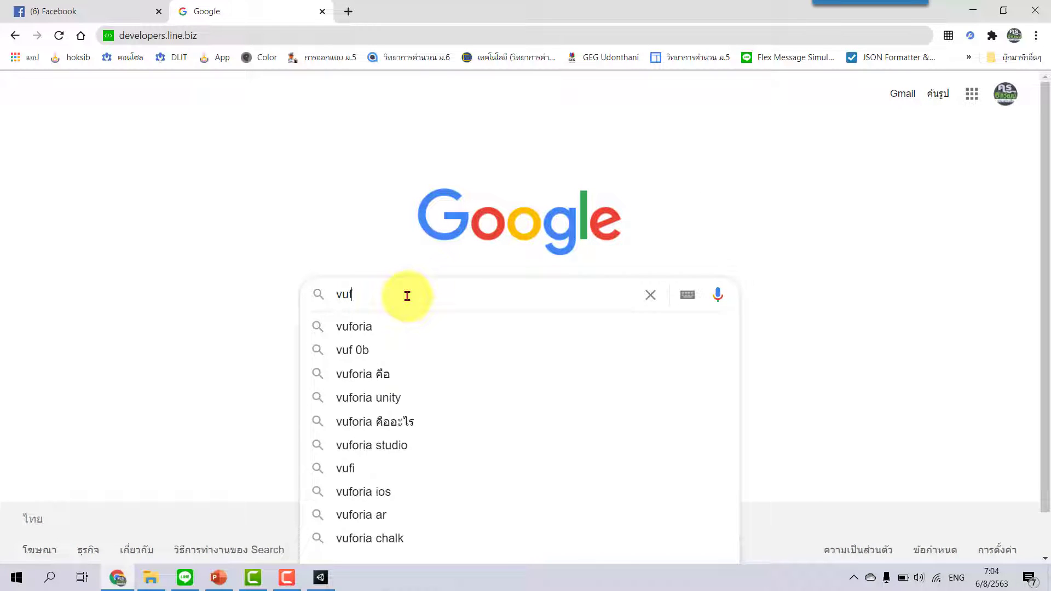
text(oria)
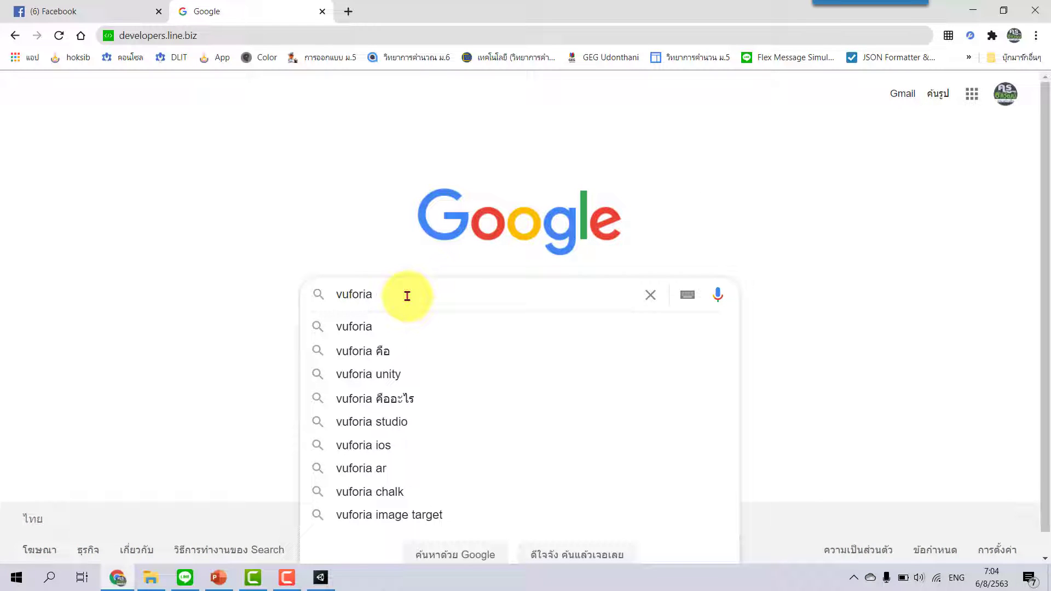
click(381, 336)
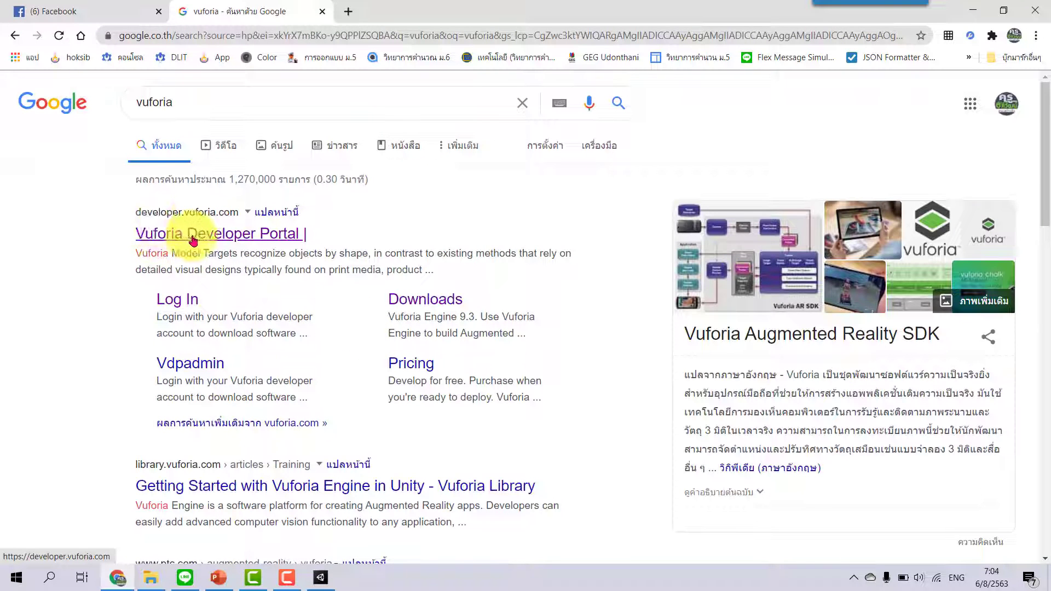
click(265, 239)
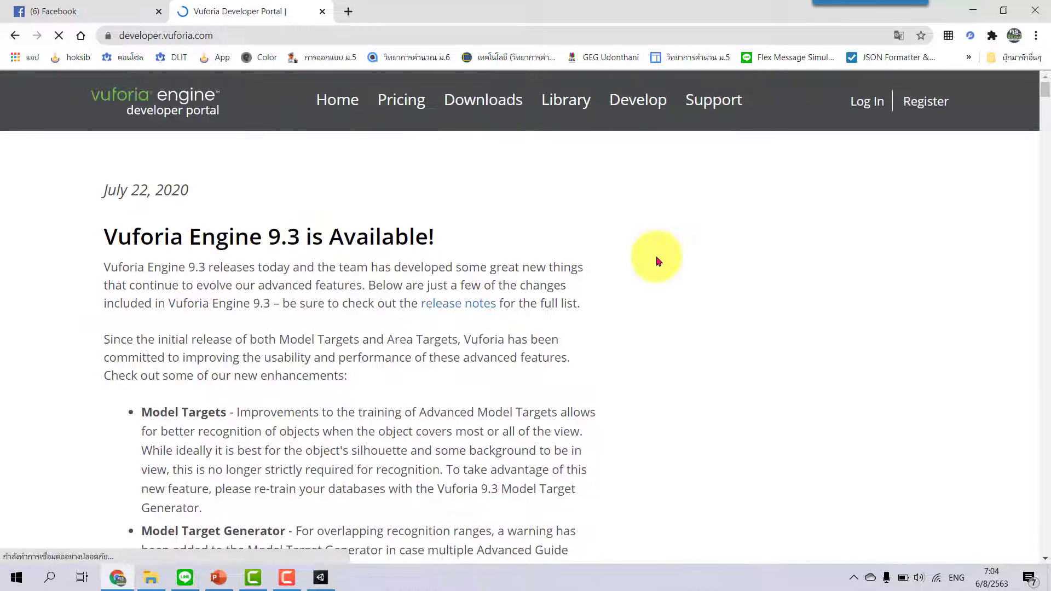
- Log in to the Vuforia developer account with saved details and open the SDK downloads page
click(861, 103)
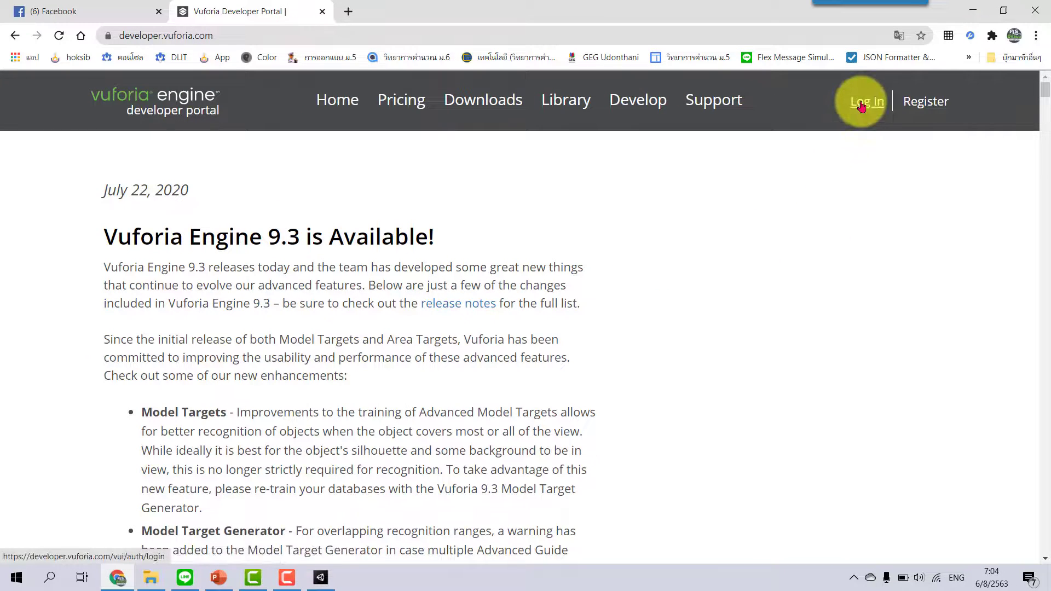
click(862, 104)
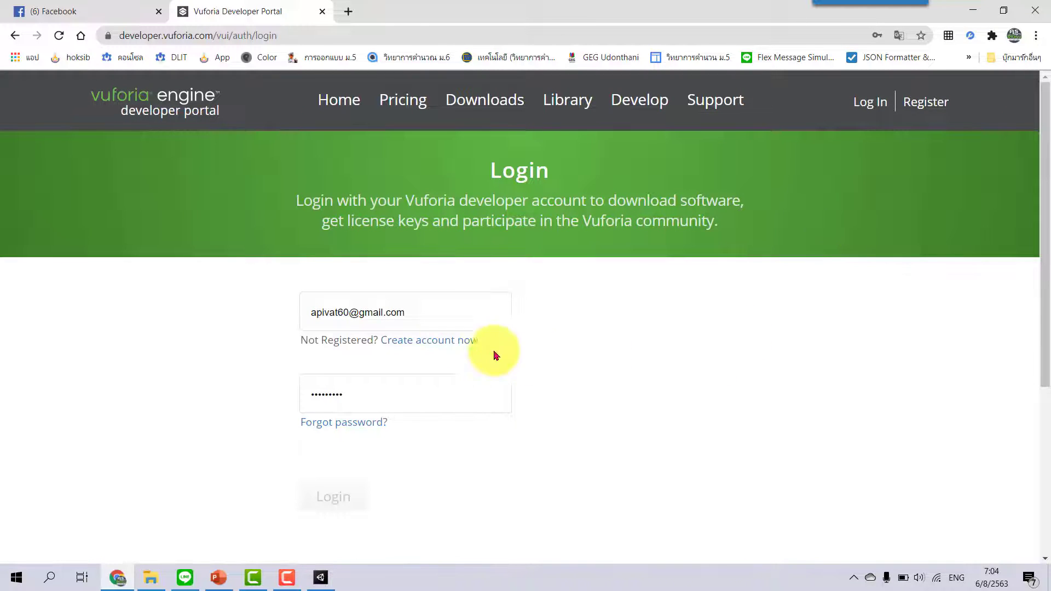
click(439, 307)
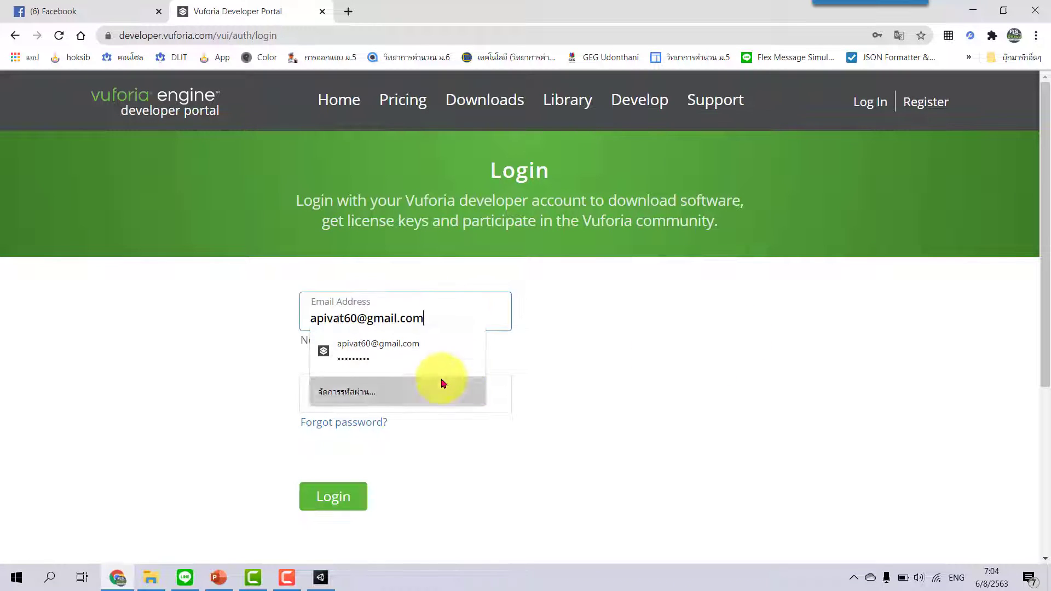
click(321, 505)
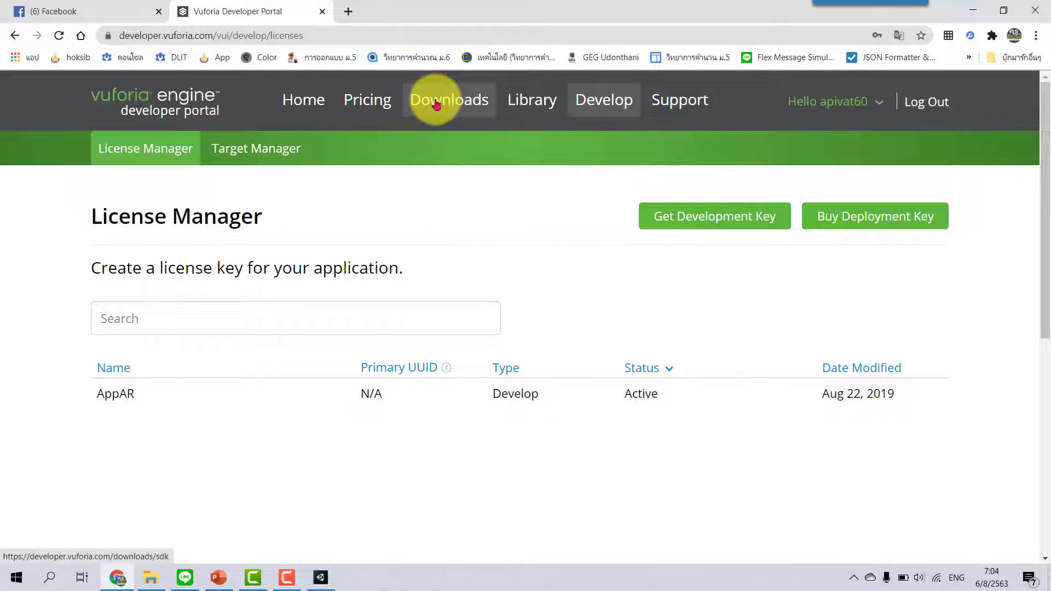
click(436, 104)
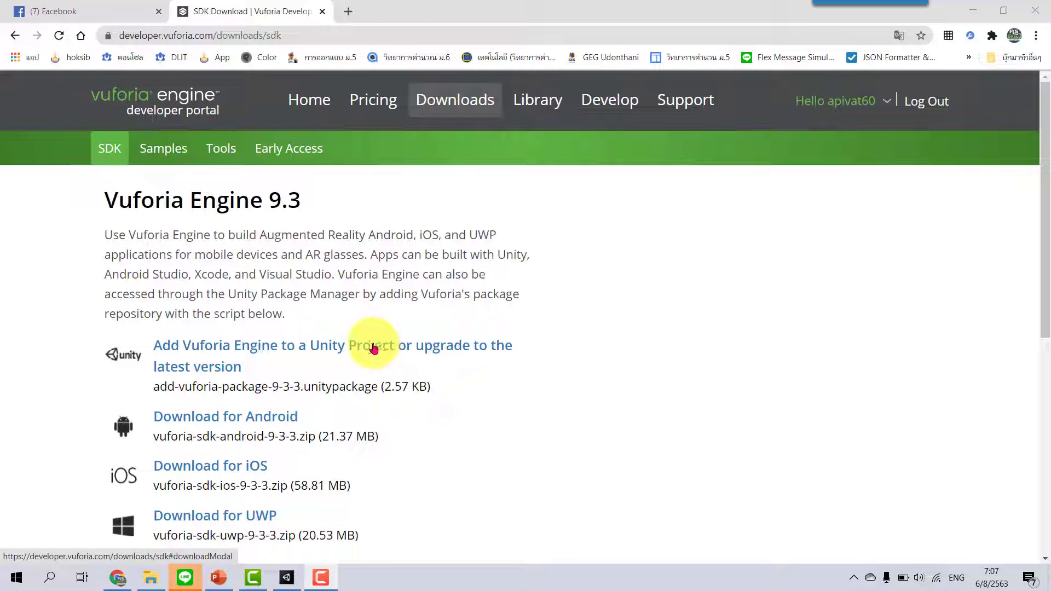
- Accept the Vuforia Engine 9.3 license terms, then cancel saving the package to D:\Unity
click(381, 351)
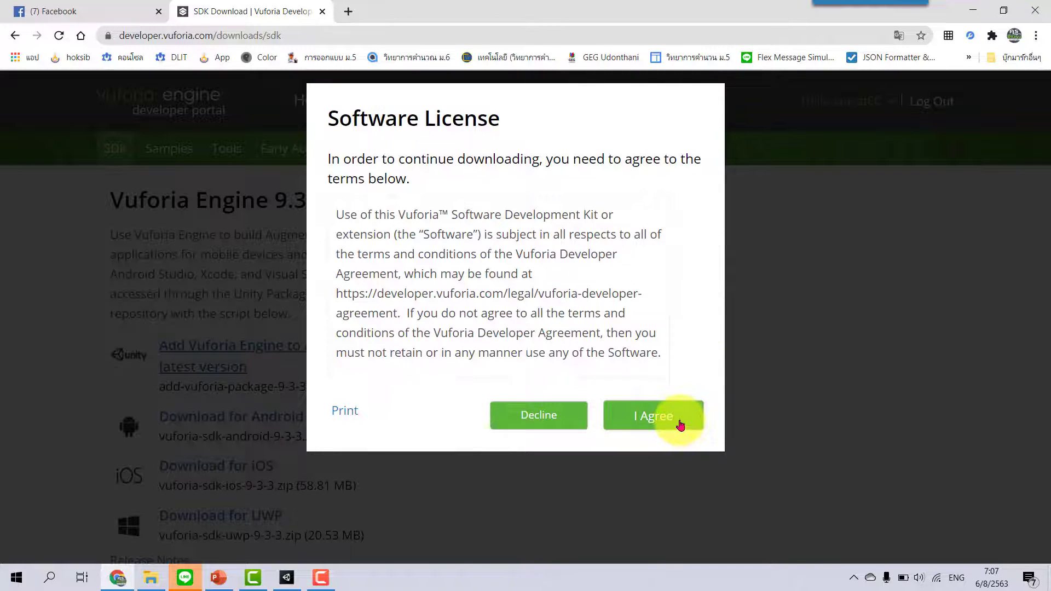
click(679, 423)
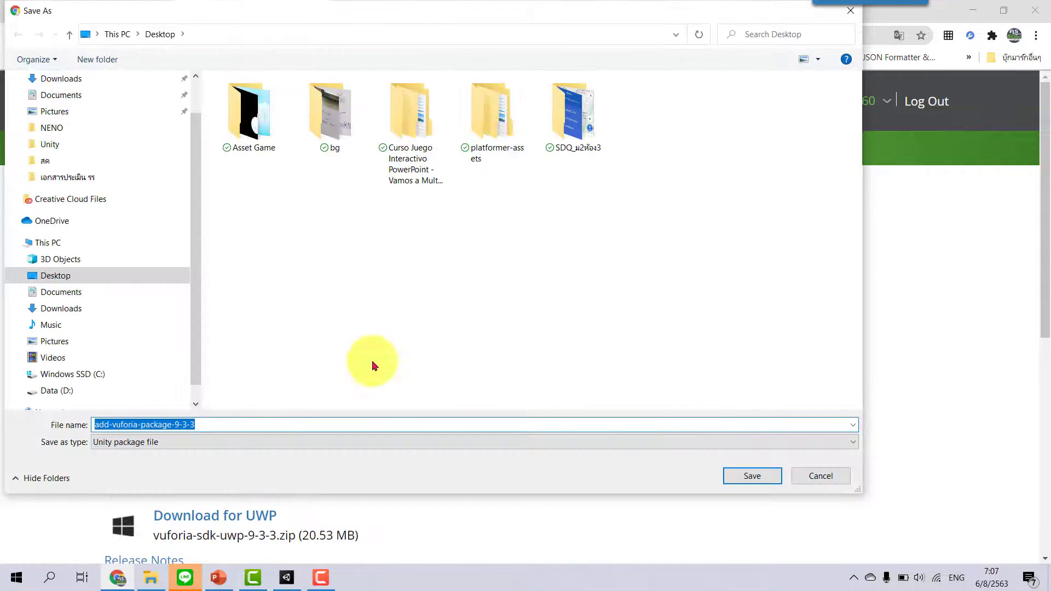
click(59, 394)
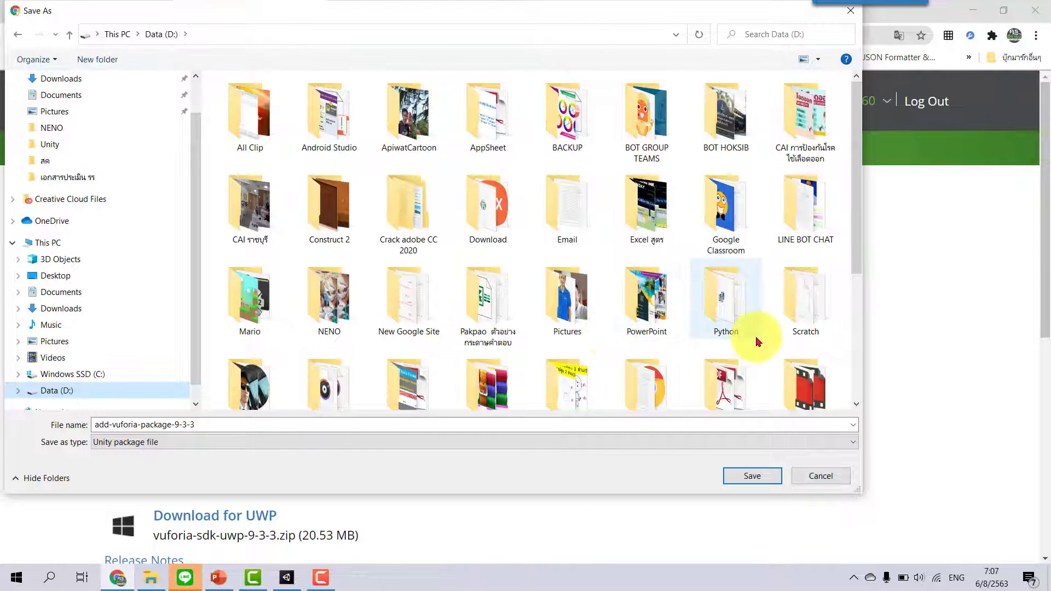
scroll(759, 342, down, 2)
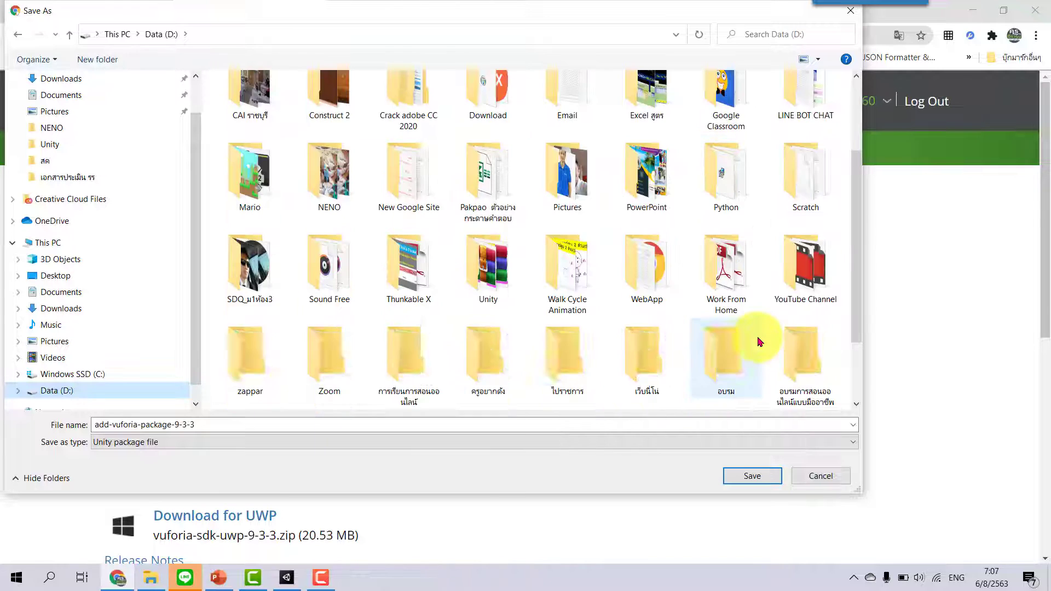
double_click(491, 275)
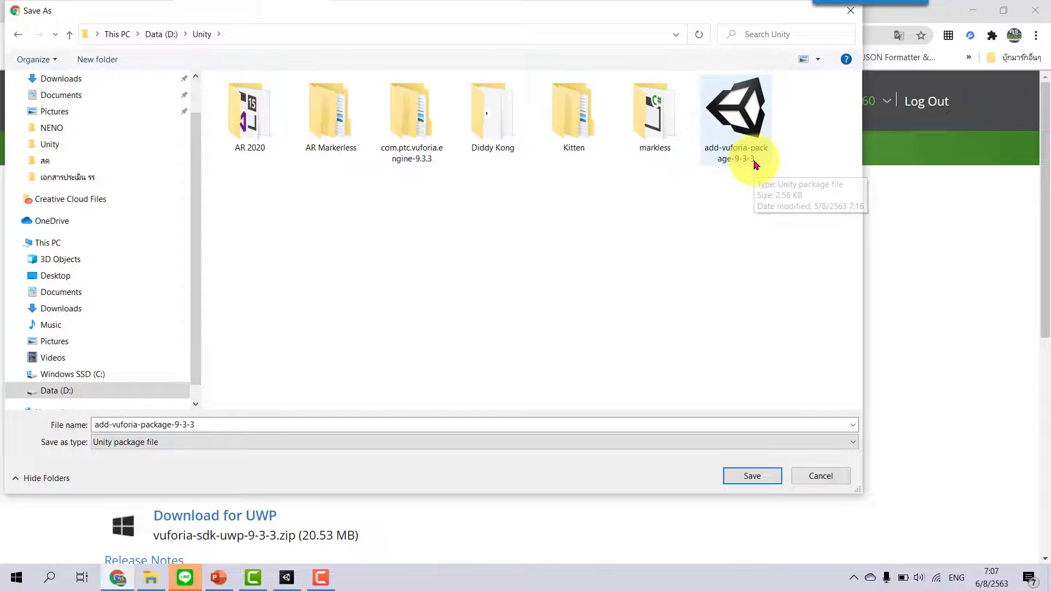
click(828, 479)
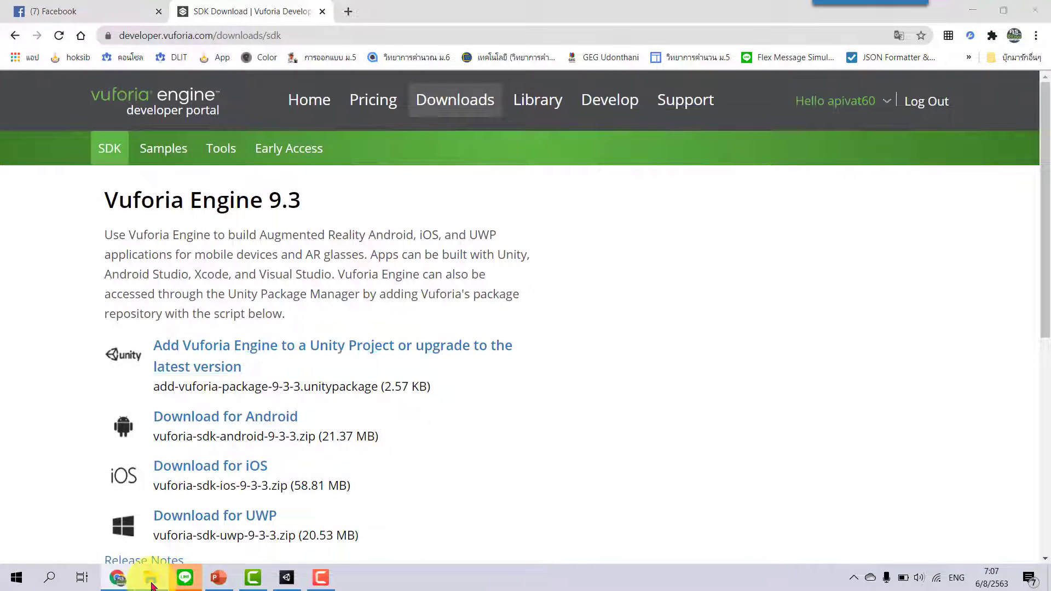
- Show D:\Unity in File Explorer with add-vuforia-package-9-3-3 already present
click(151, 580)
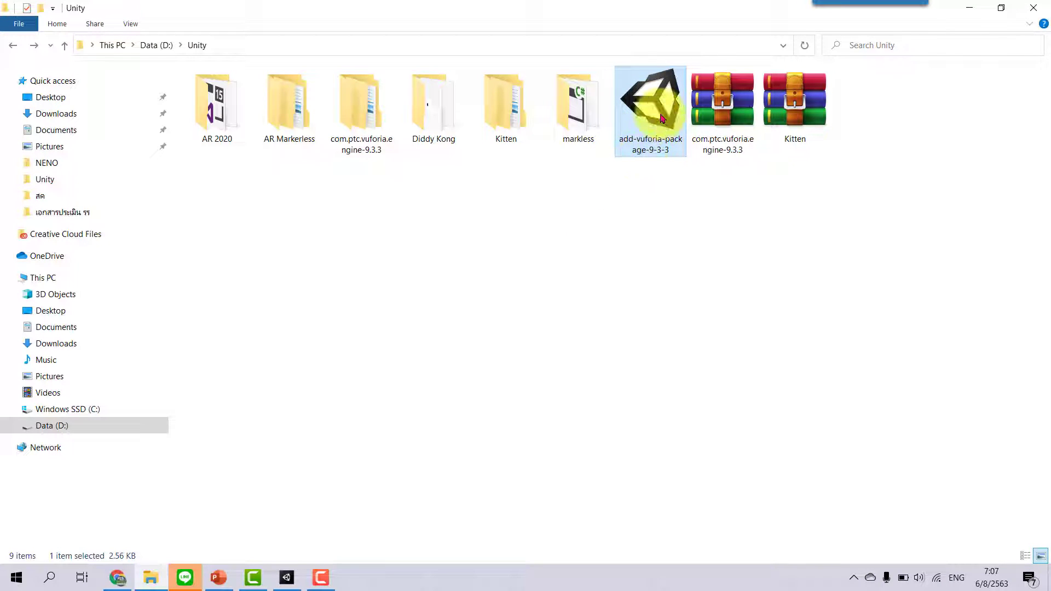
click(643, 225)
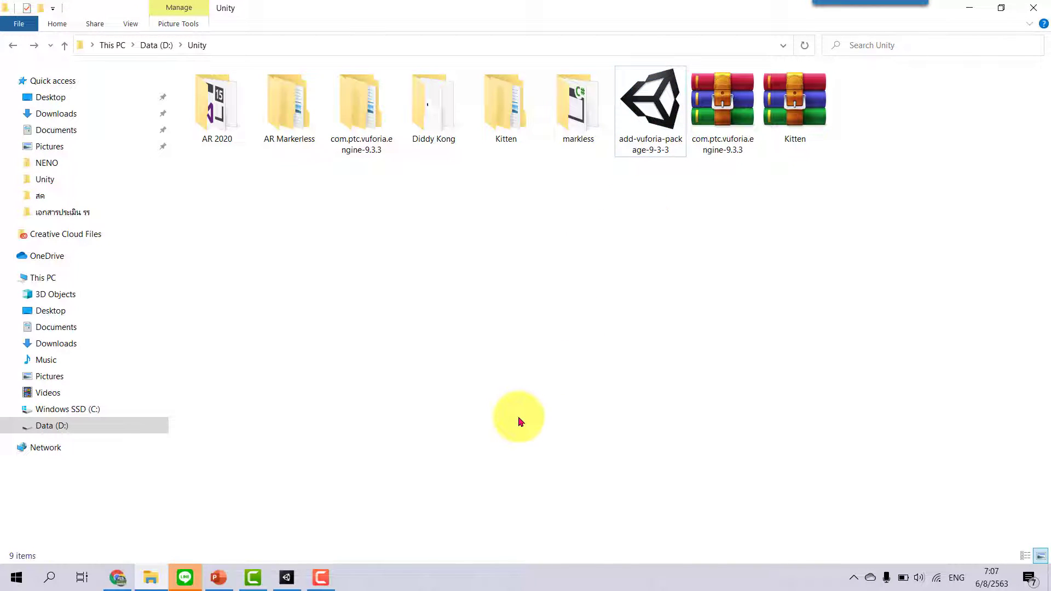
- Copy the AppAR license key from the Vuforia license manager and return to Unity
click(117, 578)
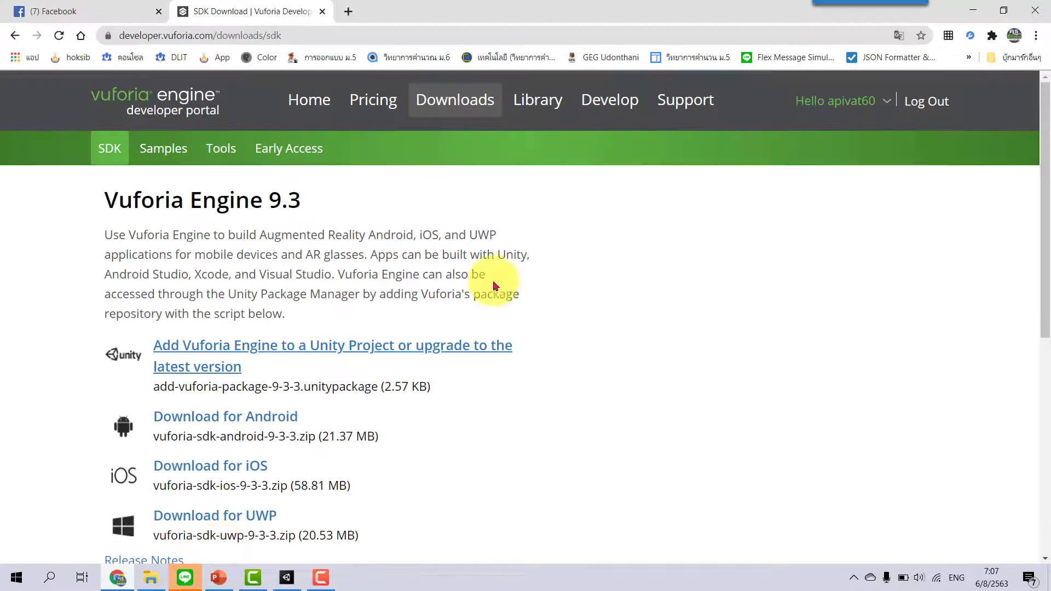
click(620, 112)
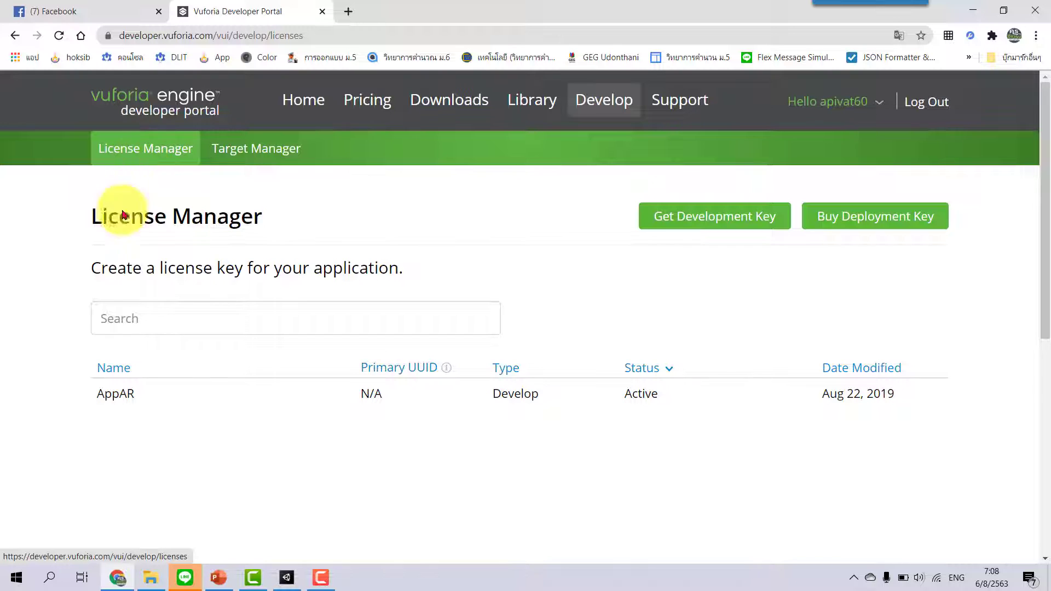
click(118, 396)
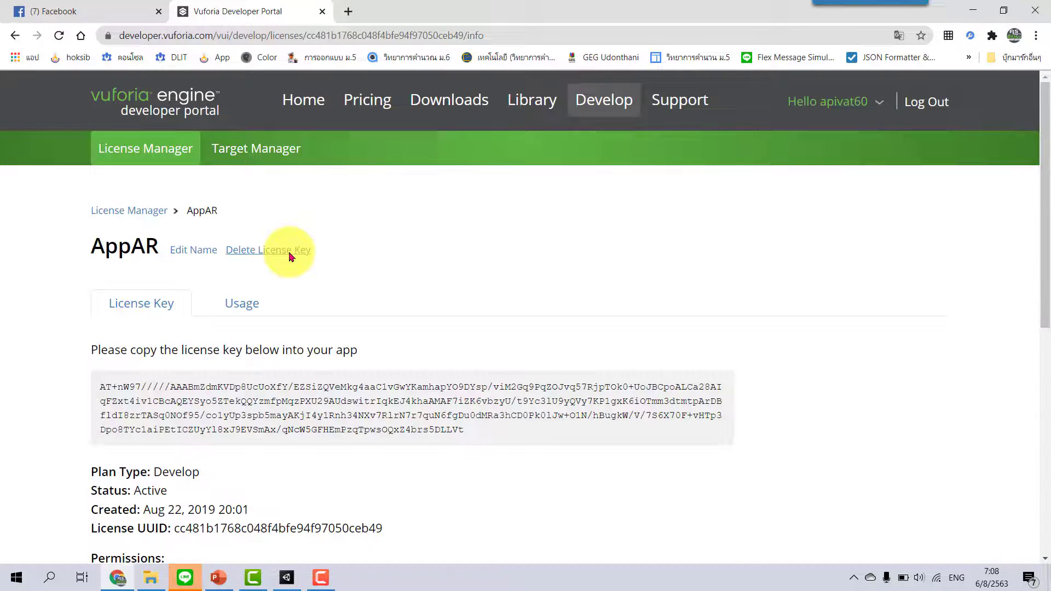
click(391, 409)
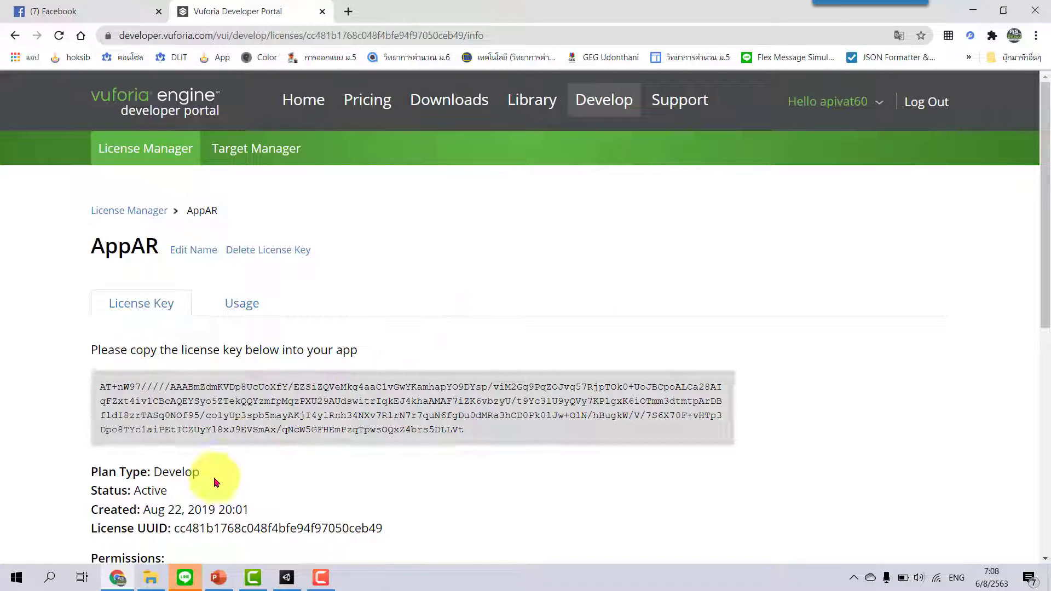
click(287, 581)
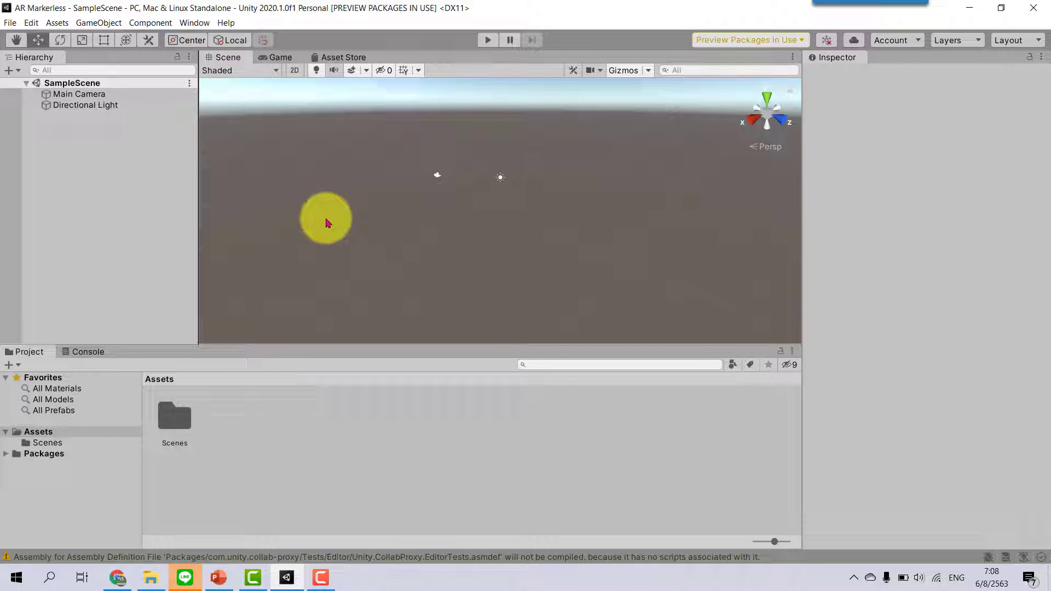
- Import add-vuforia-package-9-3-3 into AR Markerless and accept the Vuforia Engine update
click(150, 582)
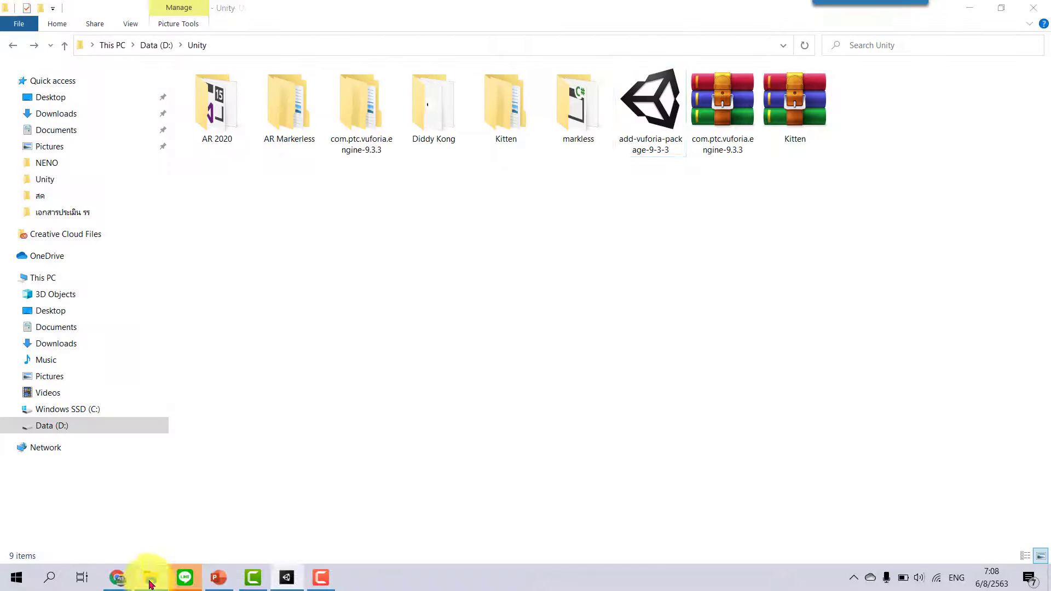
click(653, 108)
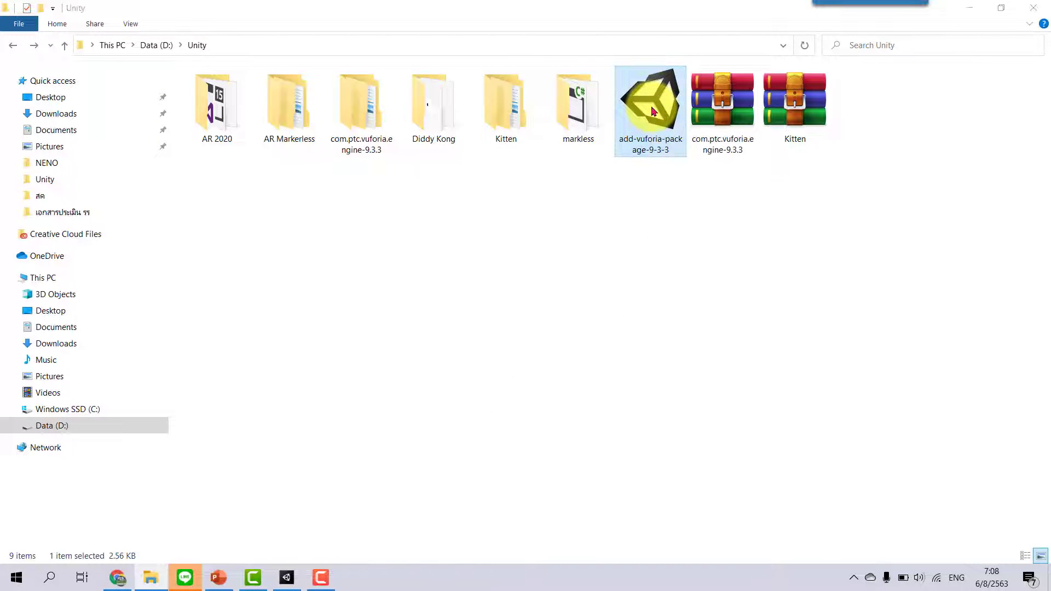
double_click(653, 111)
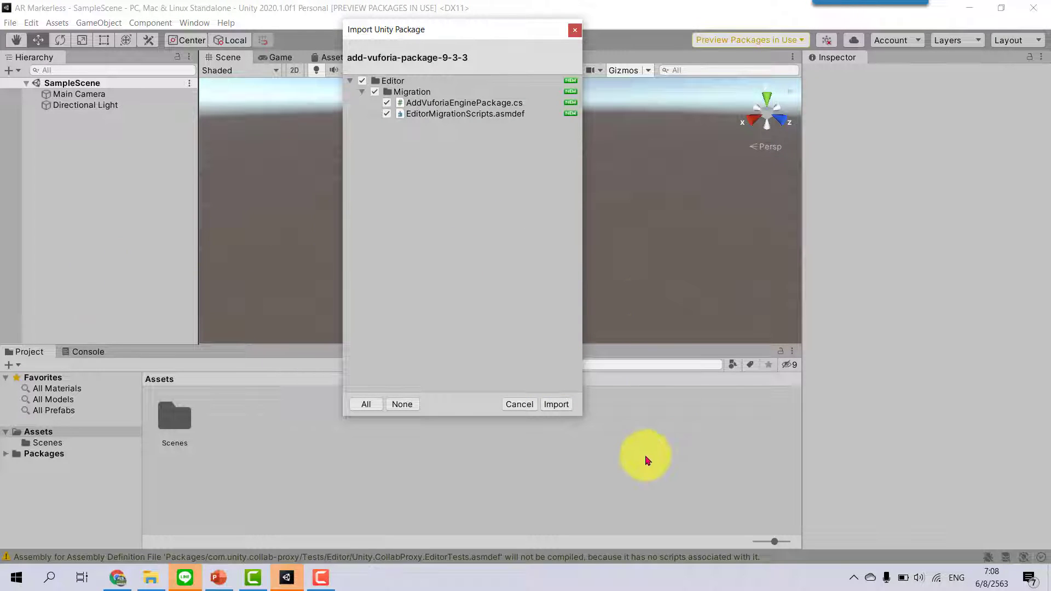
click(566, 411)
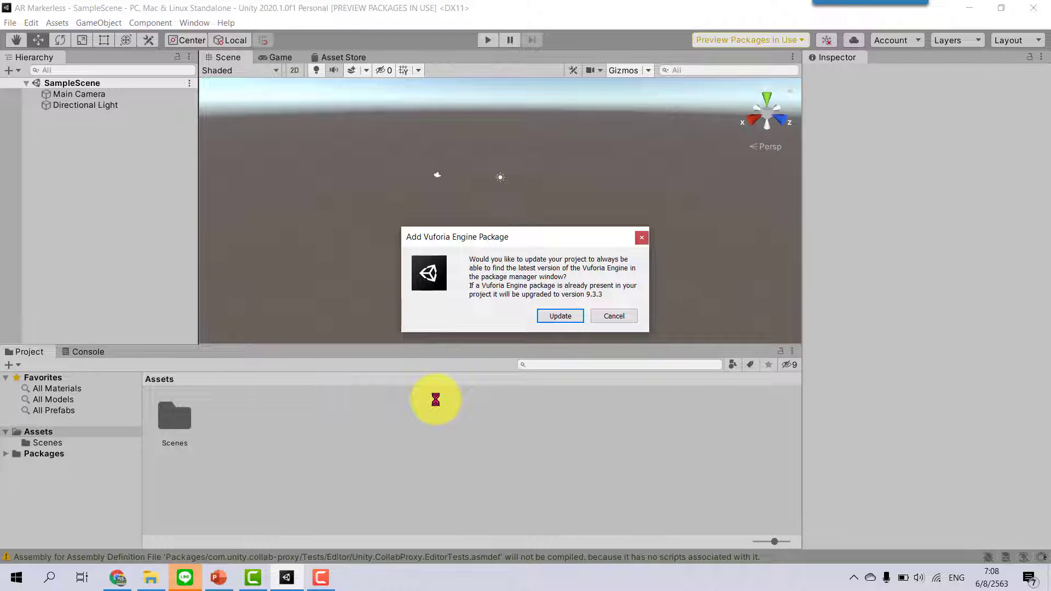
click(565, 318)
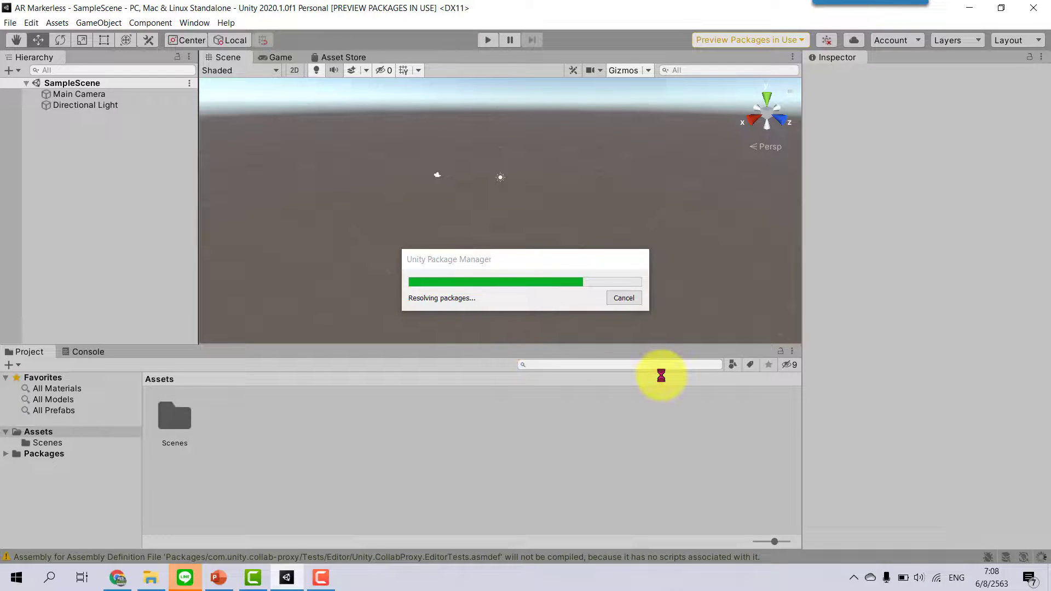
click(118, 578)
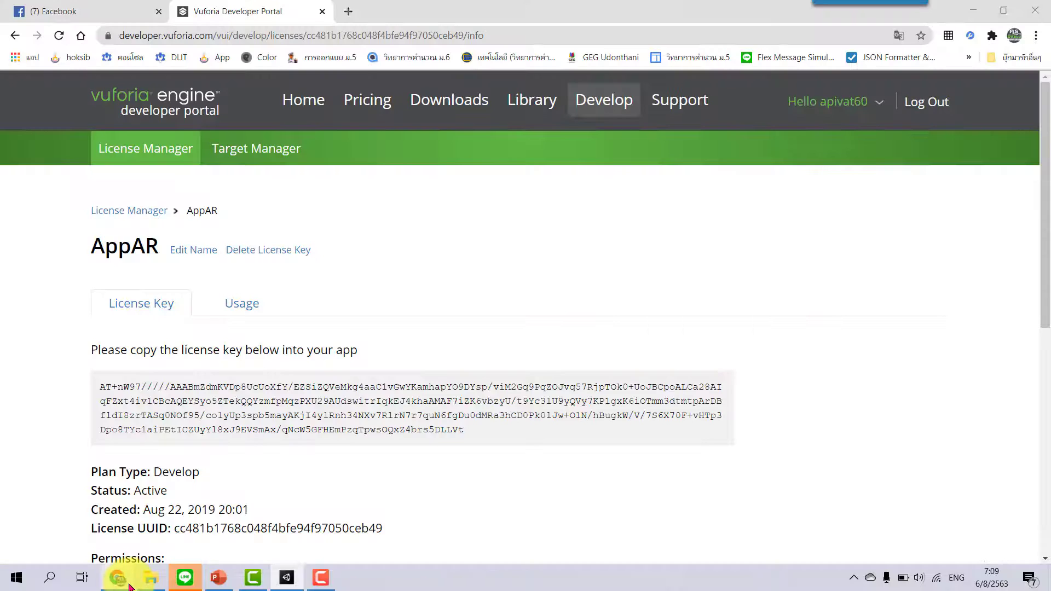
- Run a Google search for 'model resource' in a new Chrome tab
click(349, 14)
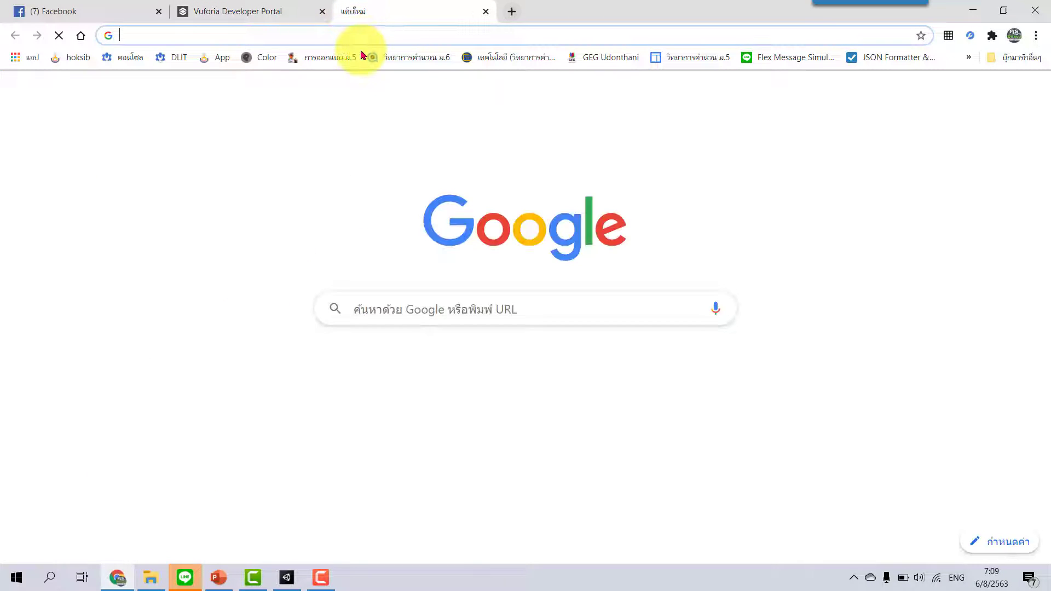
click(499, 317)
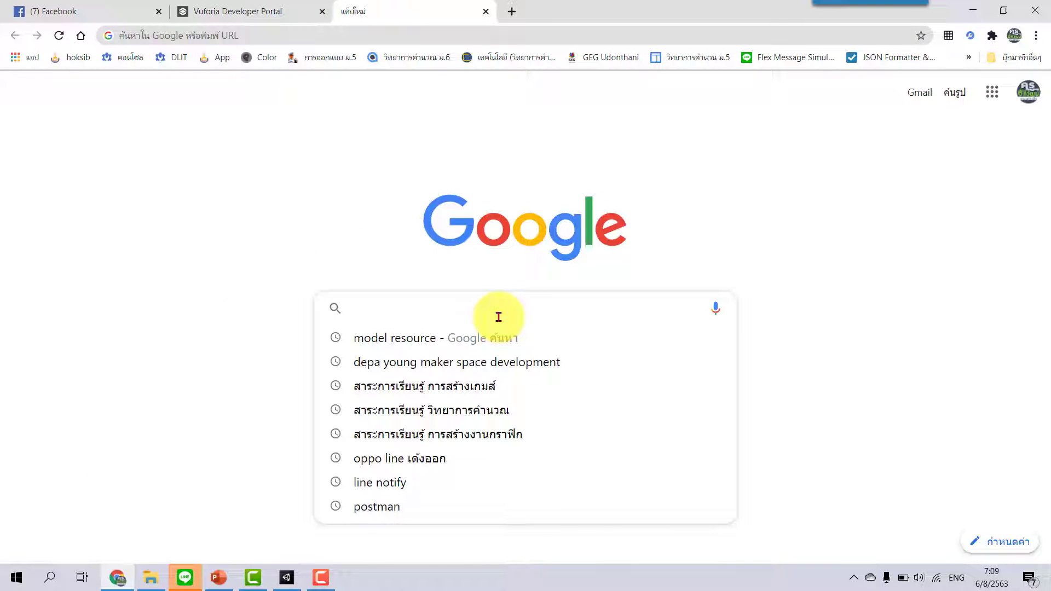
text(m)
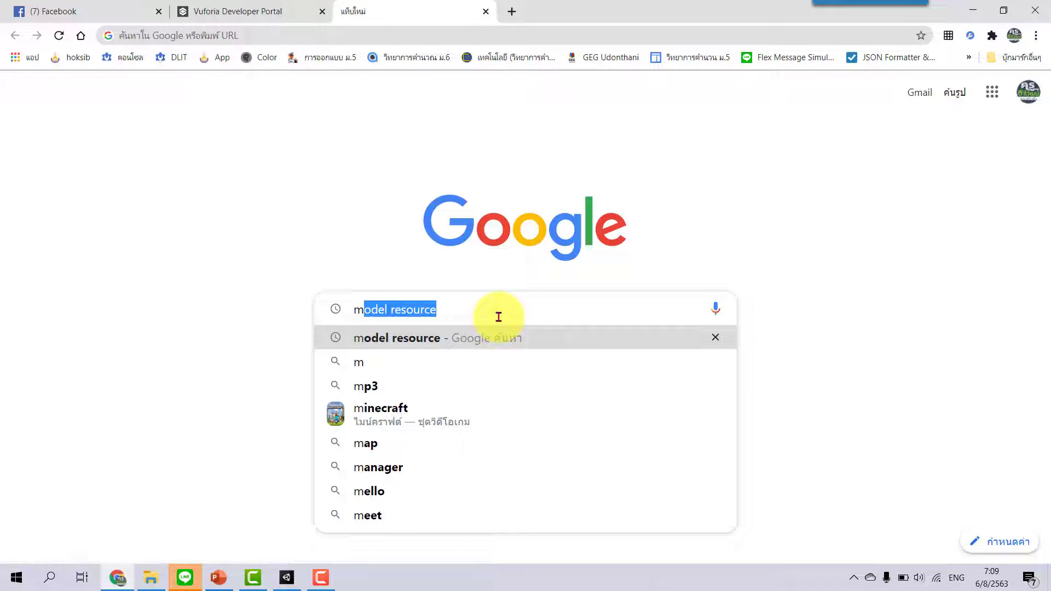
click(499, 318)
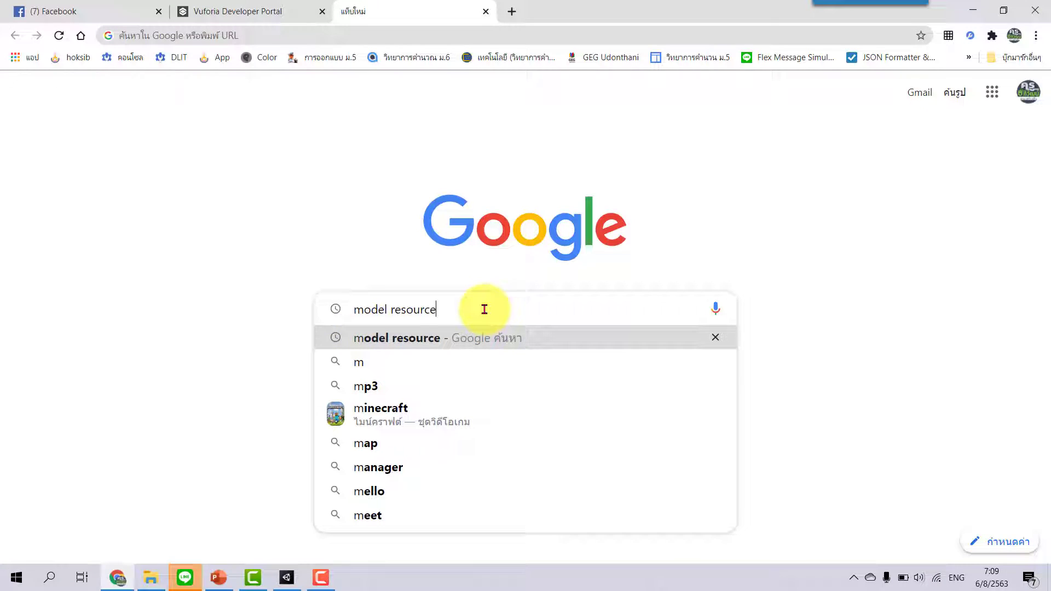
key(Return)
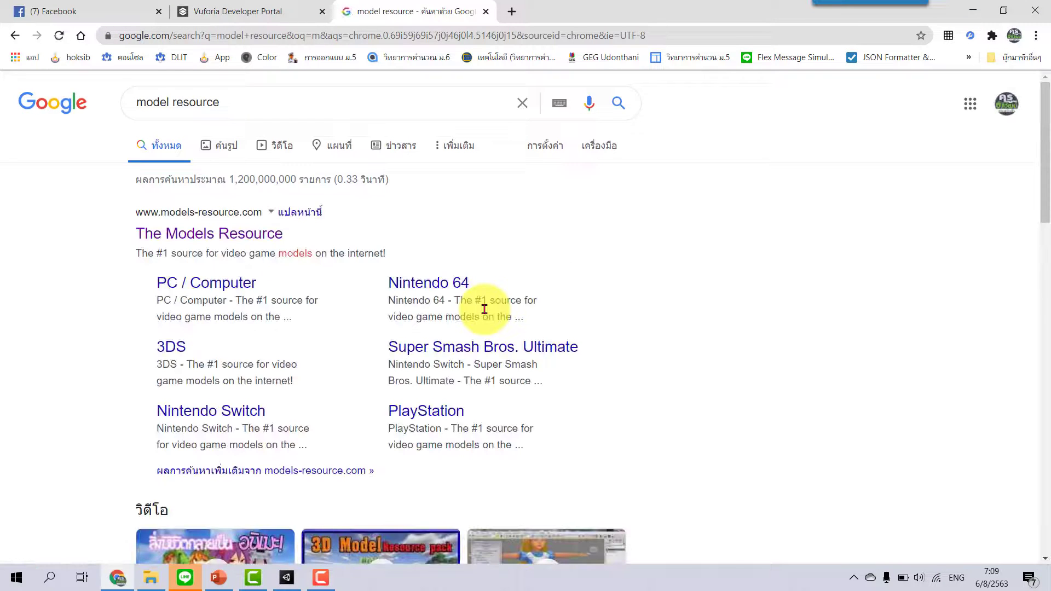
- Open The Models Resource site and browse it, closing the pop-up video ad
click(241, 242)
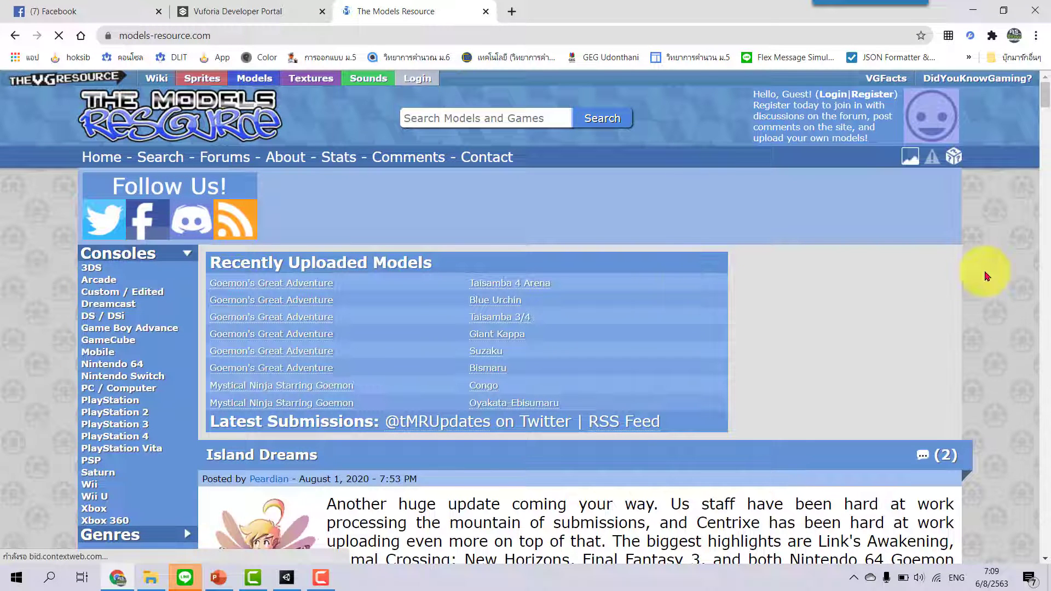
scroll(989, 277, down, 3)
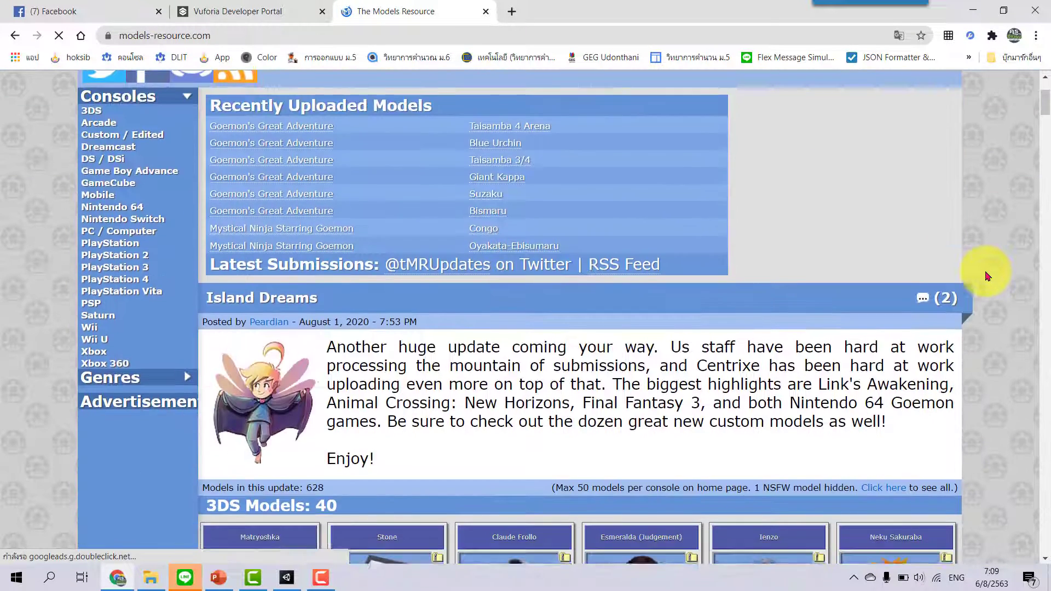
scroll(988, 275, down, 3)
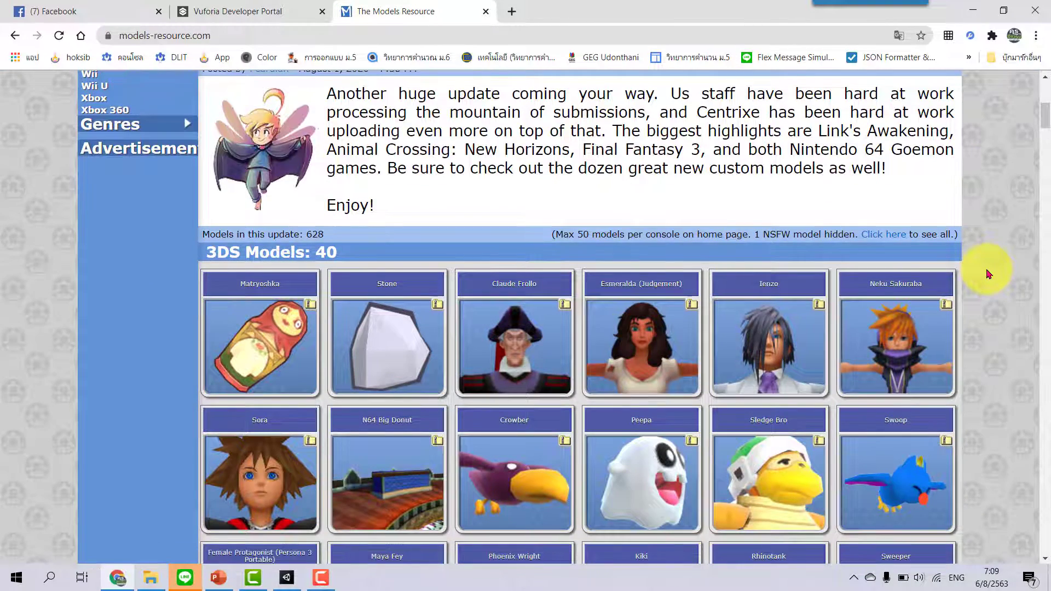
scroll(989, 274, down, 3)
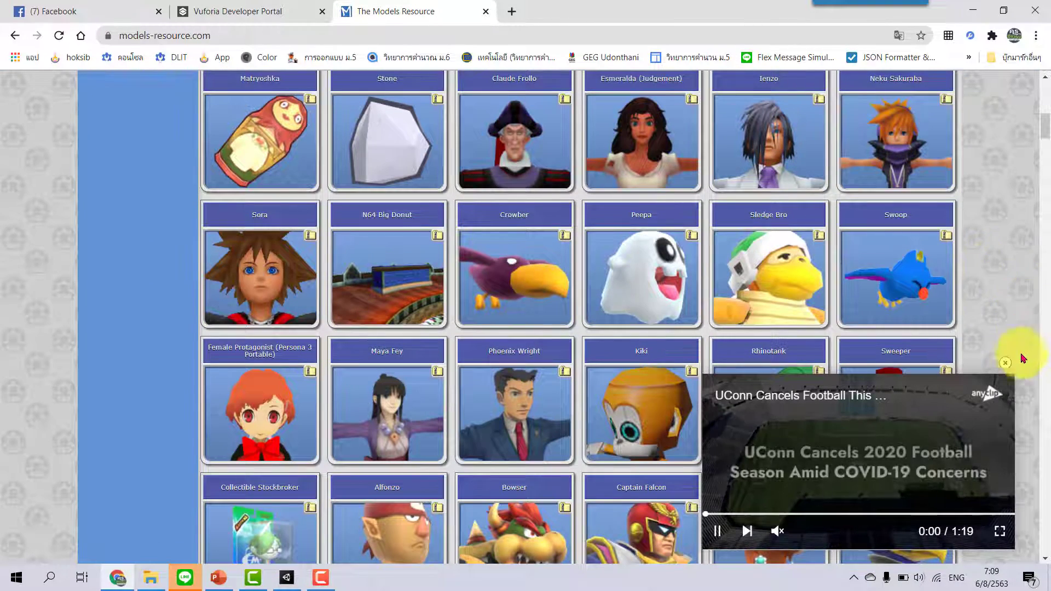
click(1006, 363)
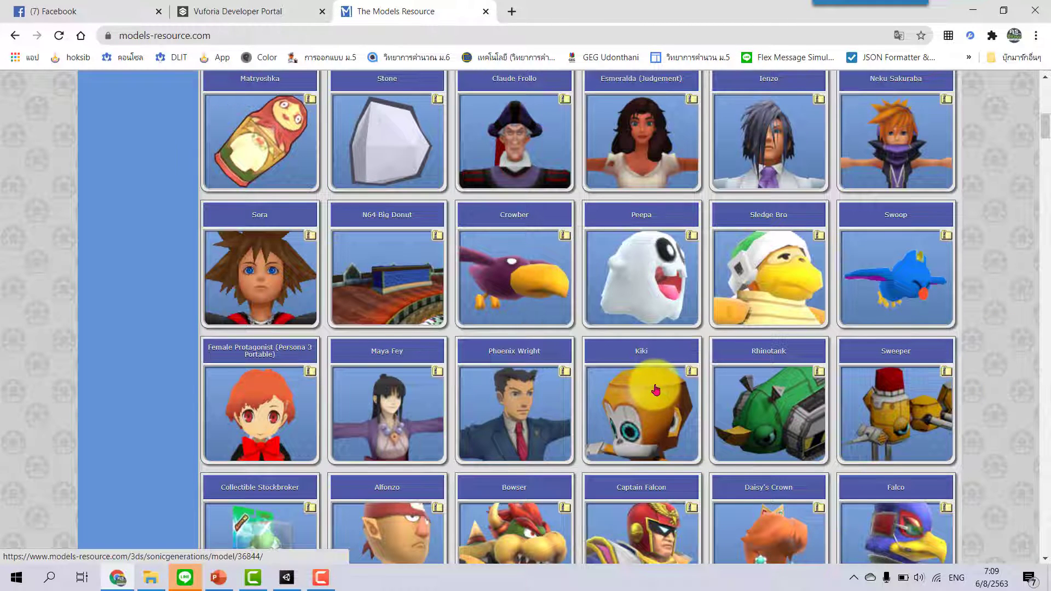
scroll(656, 390, down, 1)
scroll(668, 350, down, 2)
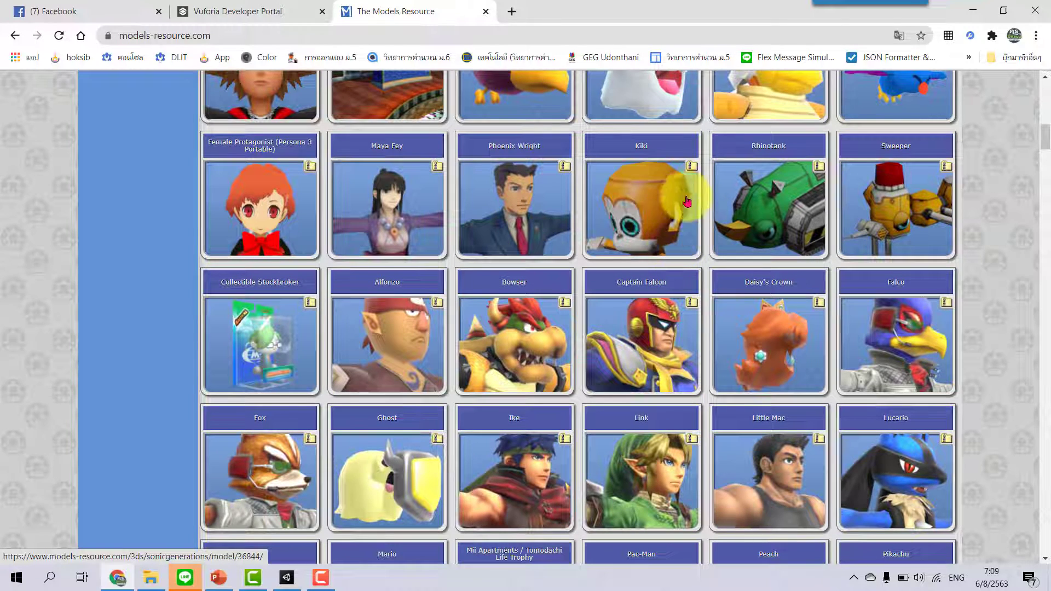
- Open the Sonic Generations Kiki model page, then switch back to the Unity editor
click(650, 207)
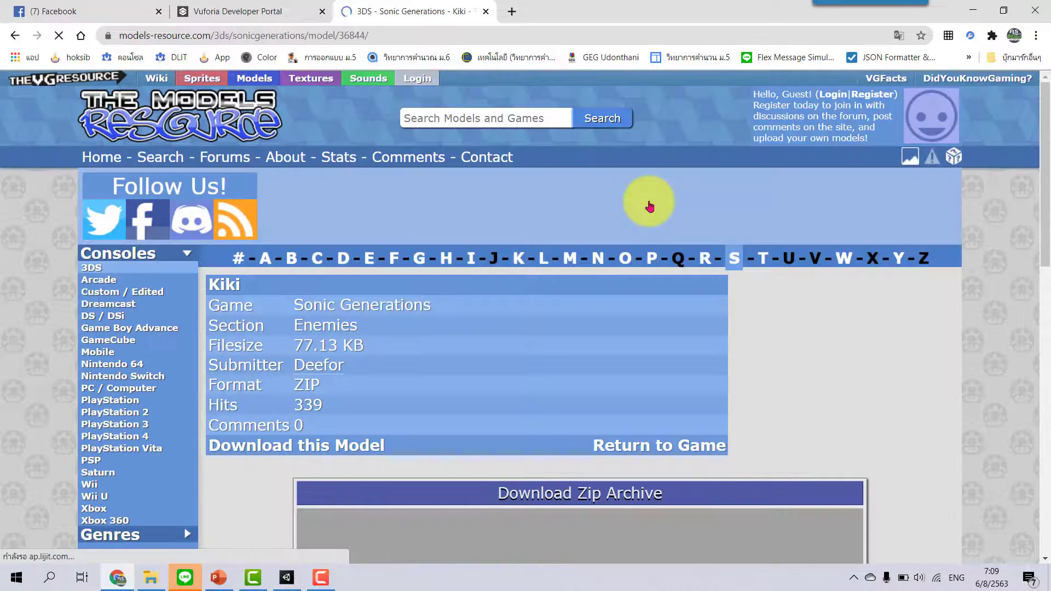
scroll(930, 364, down, 1)
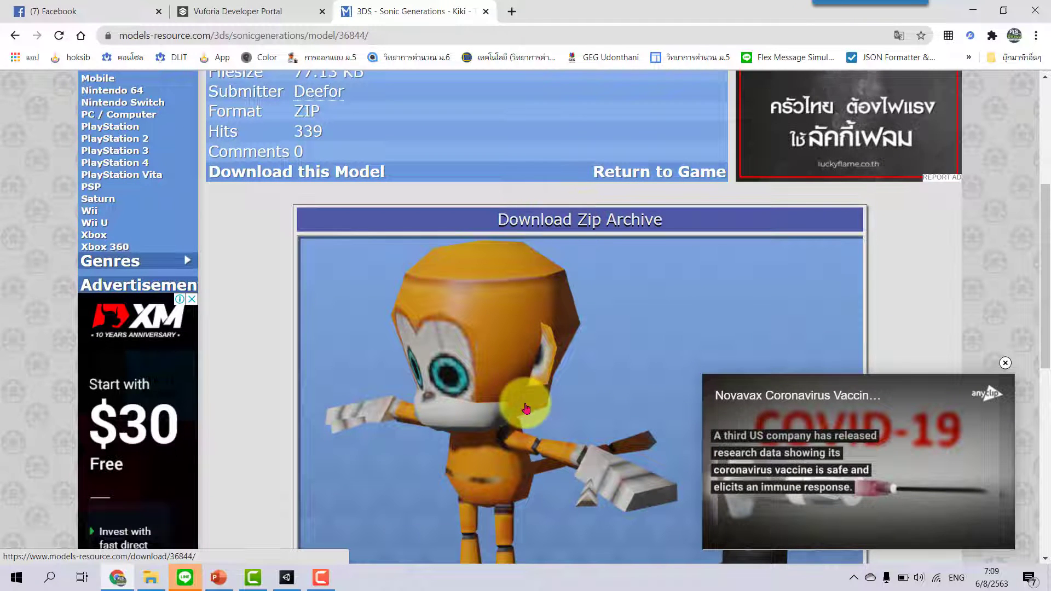
click(1005, 363)
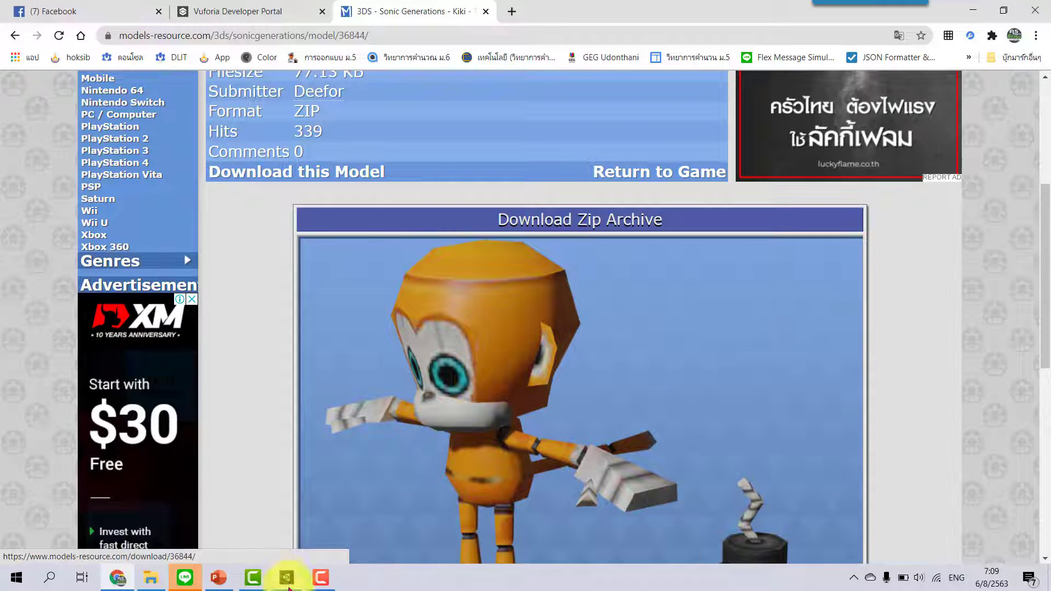
mouse_move(287, 579)
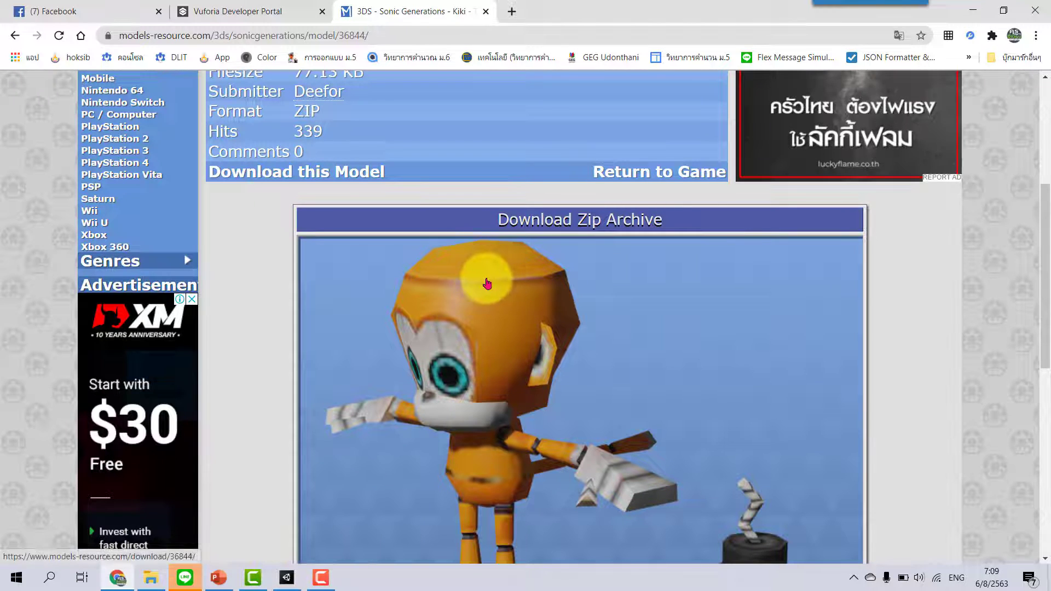
click(287, 579)
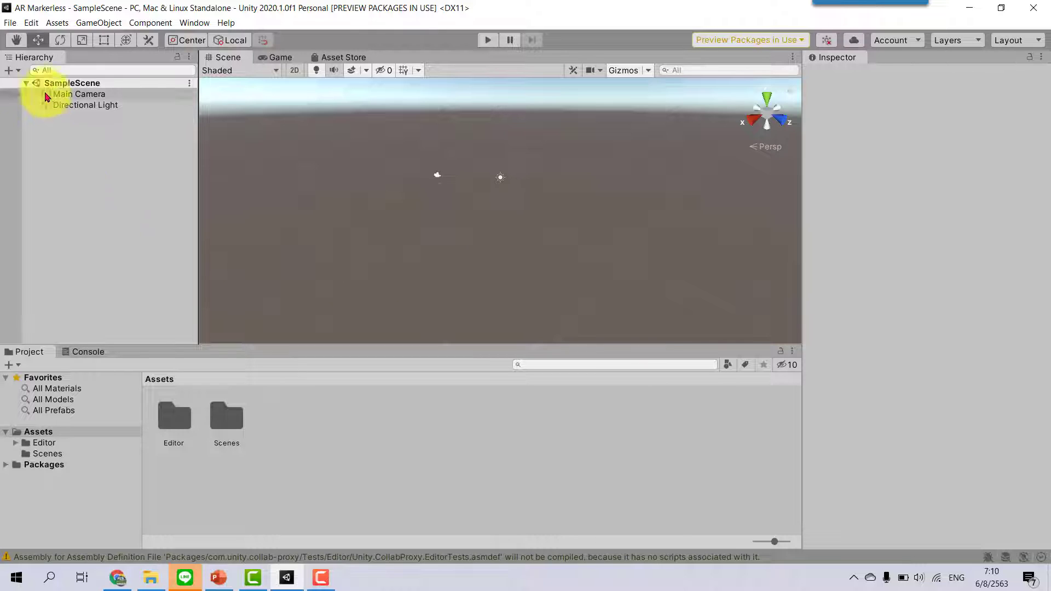
- Switch the project's build platform to Android in Build Settings, then close the window
click(11, 23)
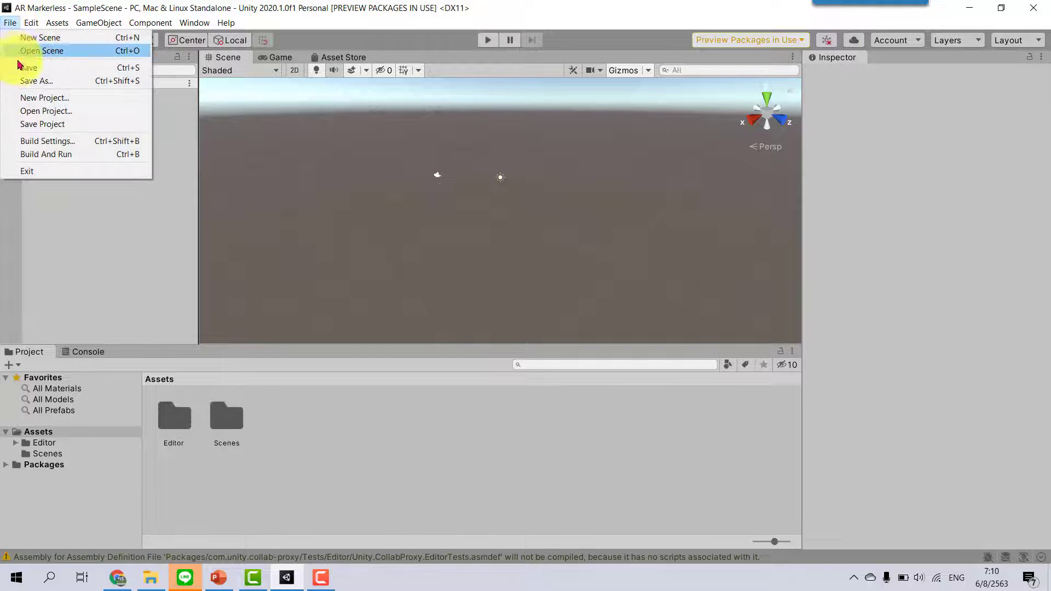
click(90, 143)
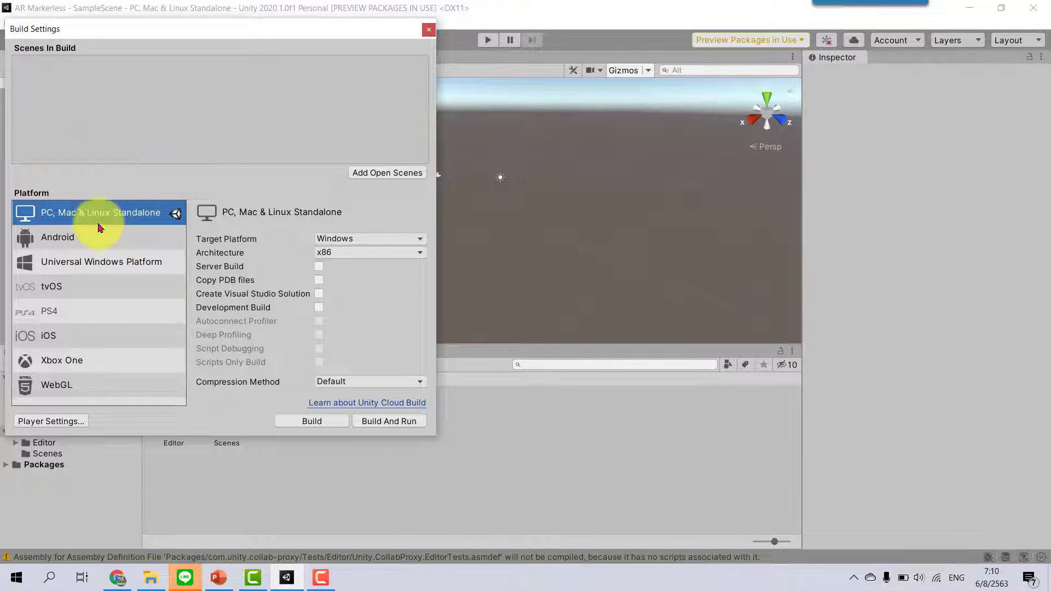
click(73, 245)
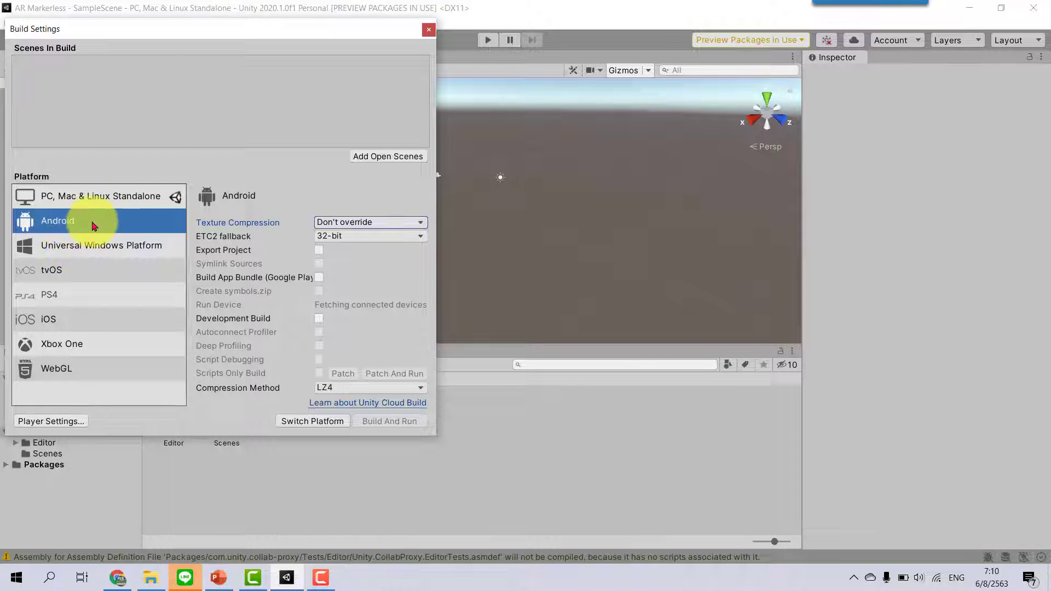
click(312, 421)
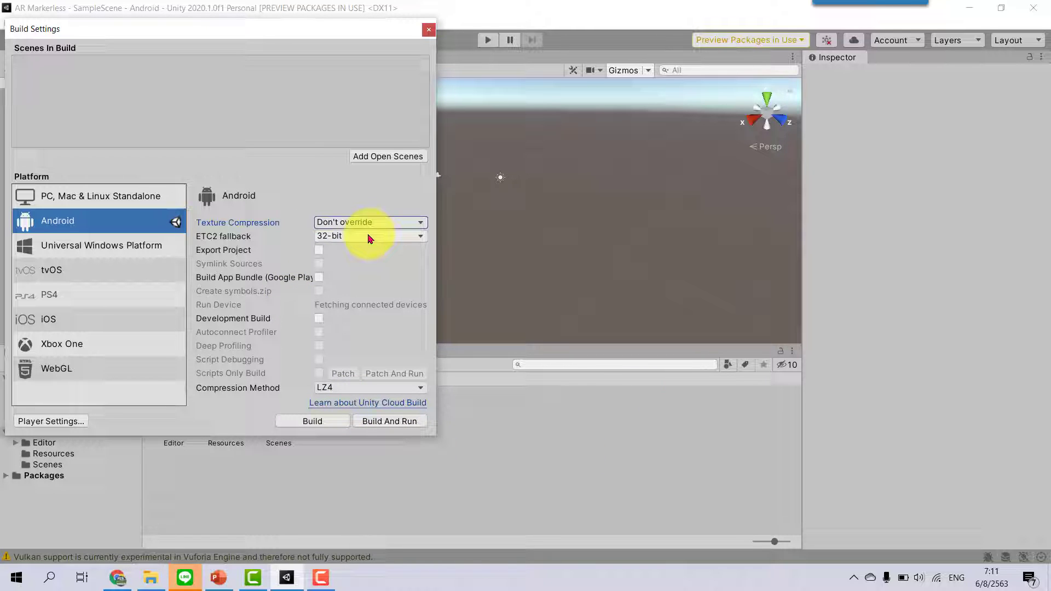
click(315, 429)
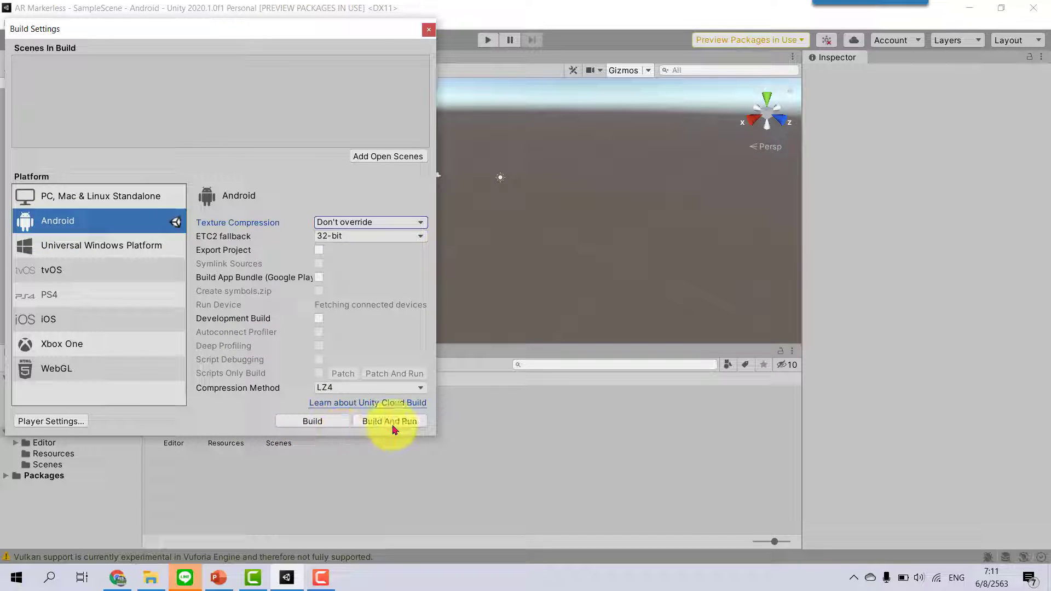
click(429, 30)
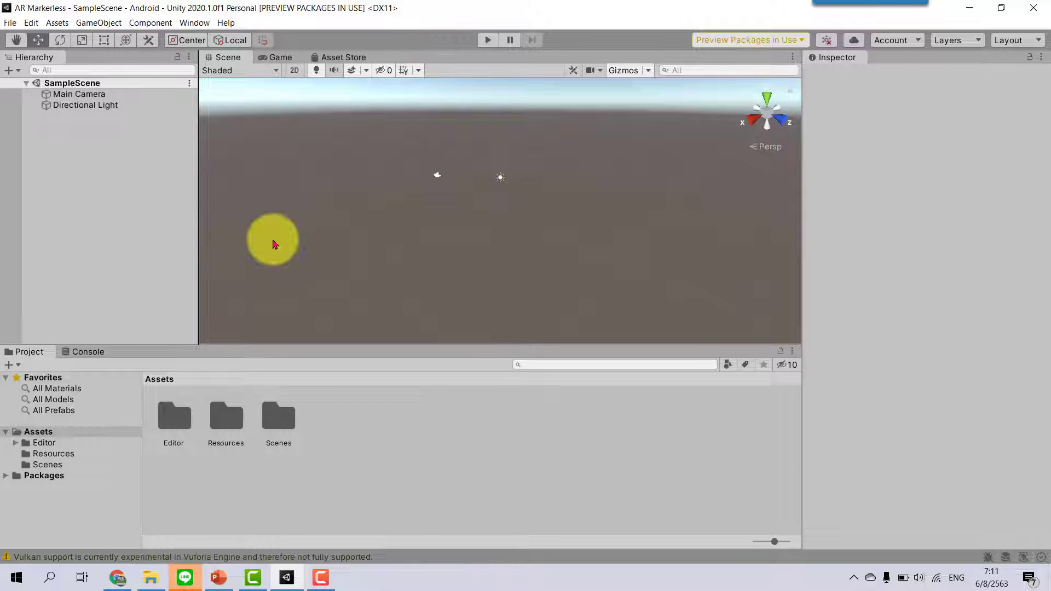
- Delete the default Main Camera from the Hierarchy
click(90, 96)
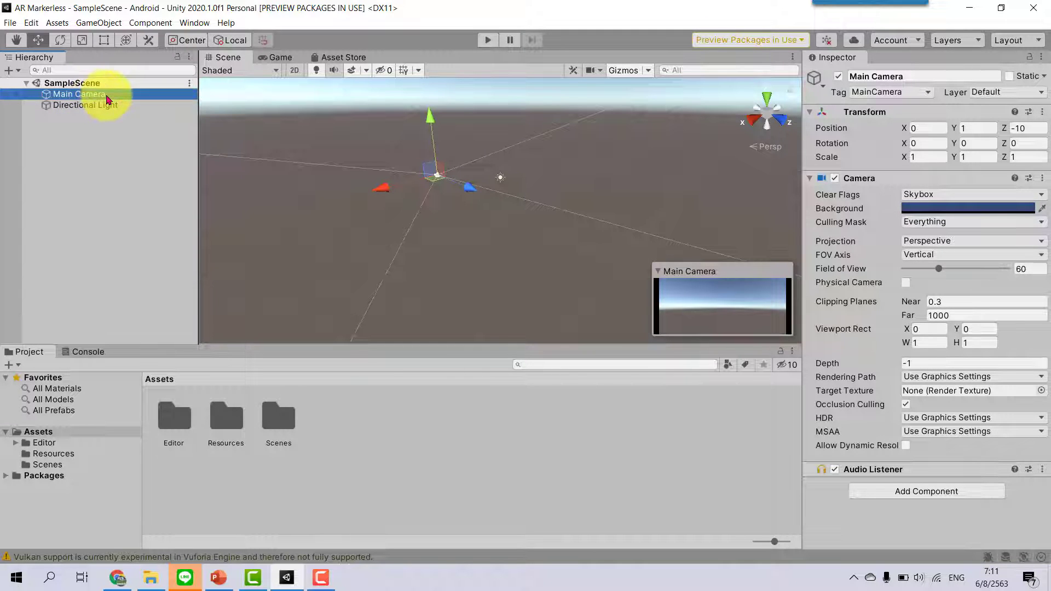
right_click(107, 99)
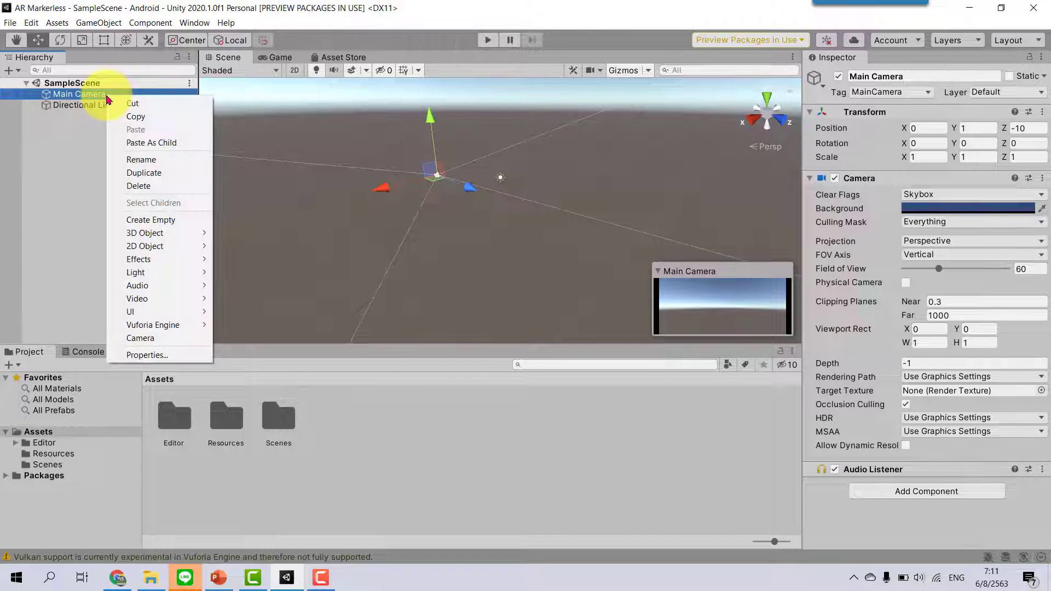
click(160, 190)
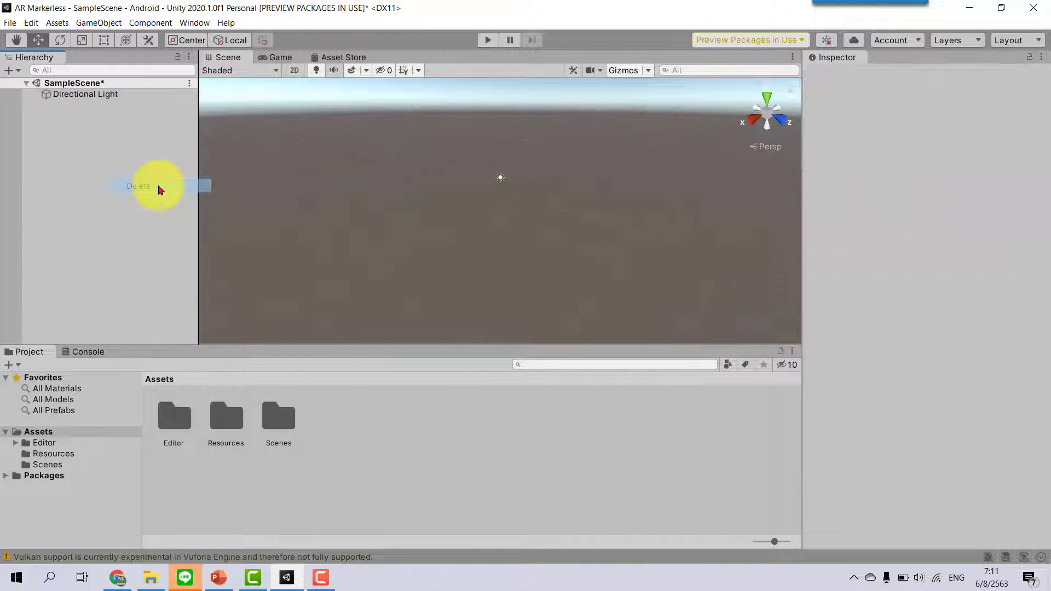
- Add a Vuforia Engine AR Camera to the scene
right_click(79, 144)
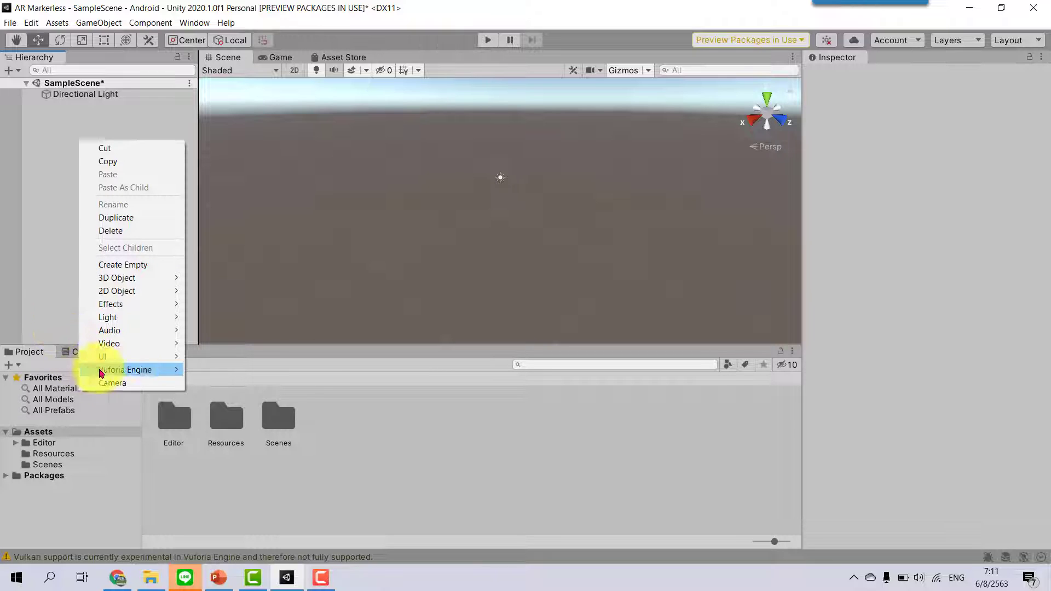
mouse_move(131, 371)
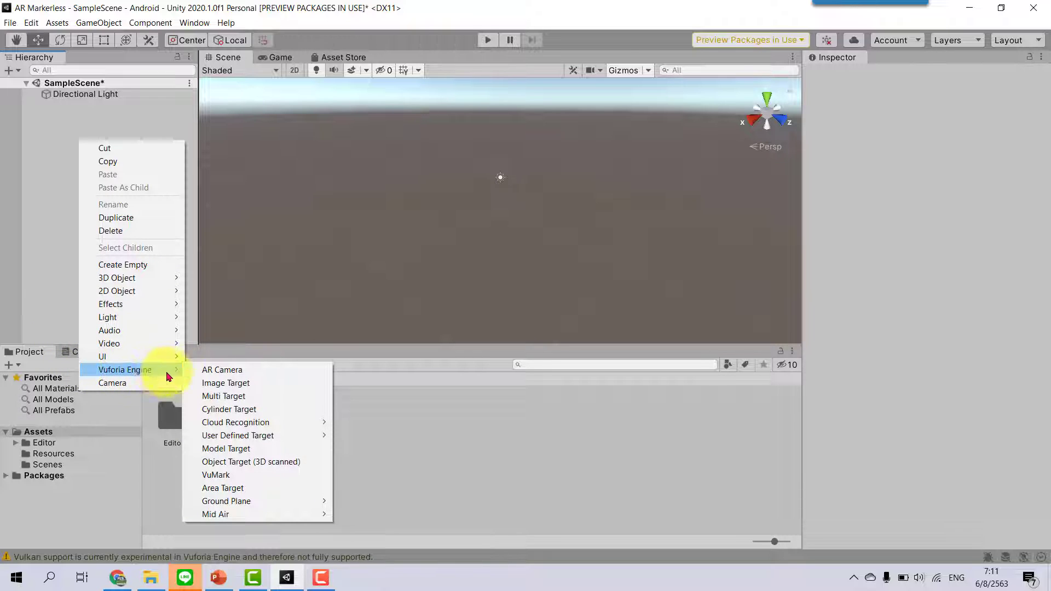
click(251, 375)
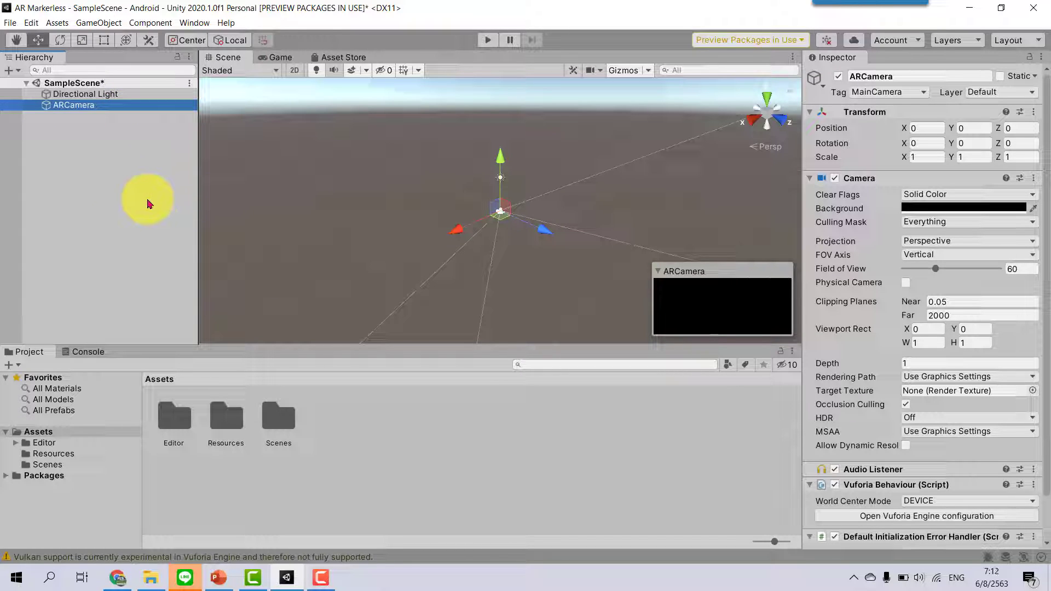
- Add a Vuforia Ground Plane Plane Finder to the scene
right_click(83, 138)
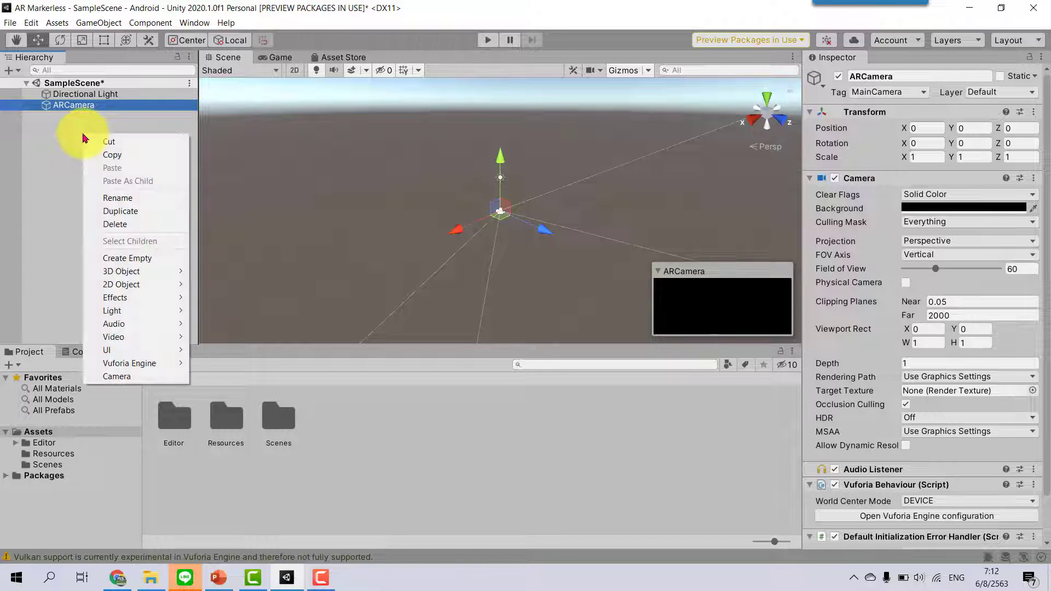
mouse_move(162, 364)
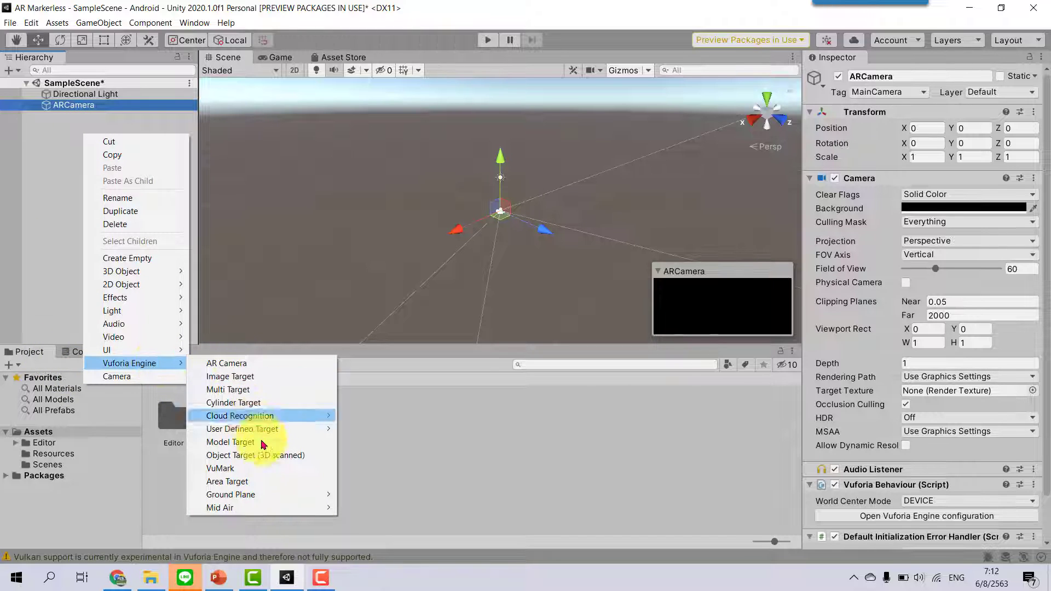
mouse_move(268, 496)
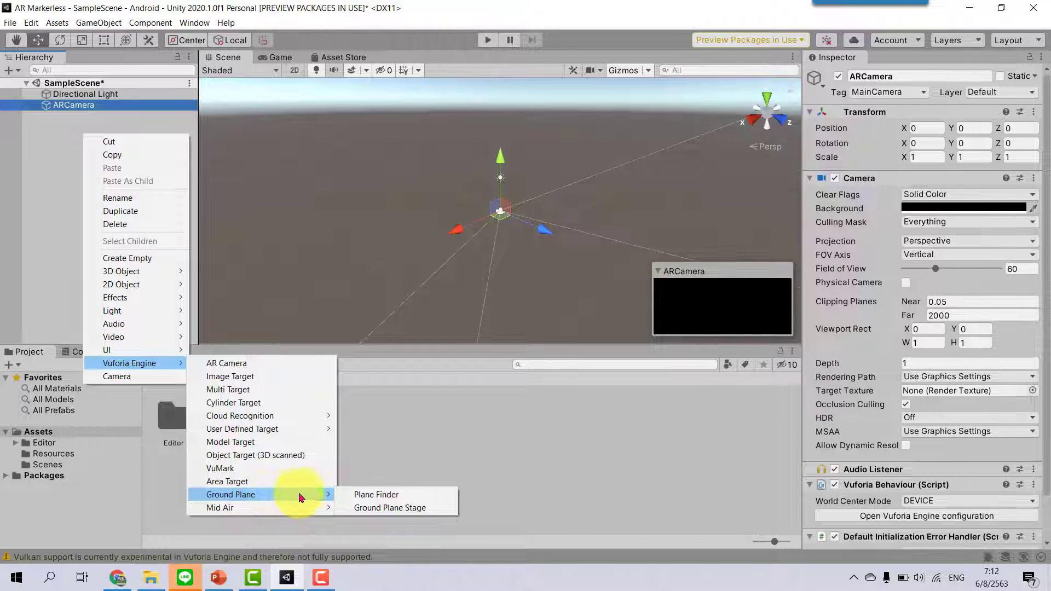
click(410, 494)
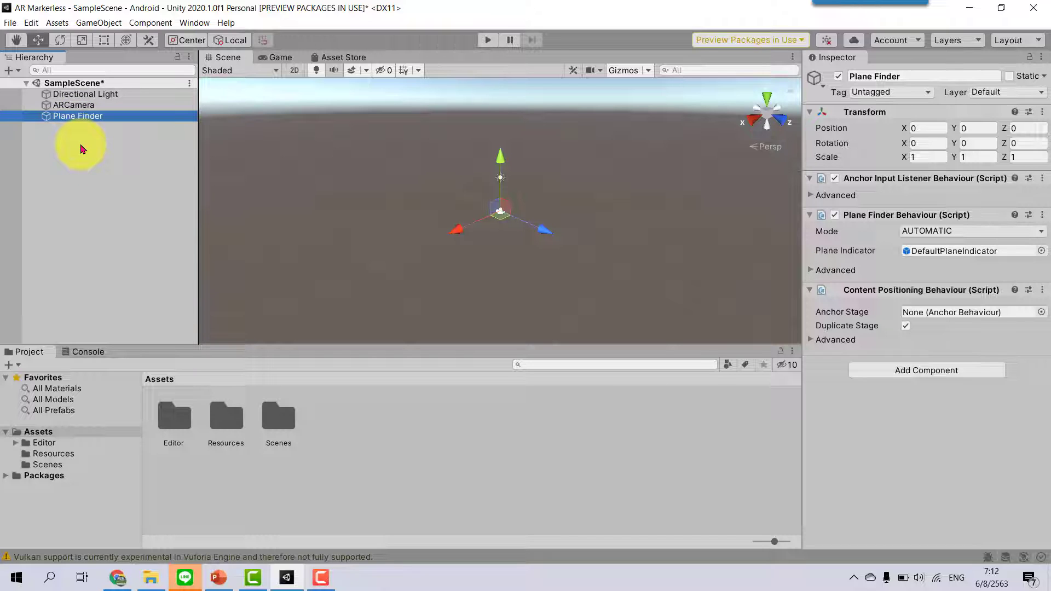
- Add a Vuforia Ground Plane Stage, then select the ARCamera
right_click(83, 148)
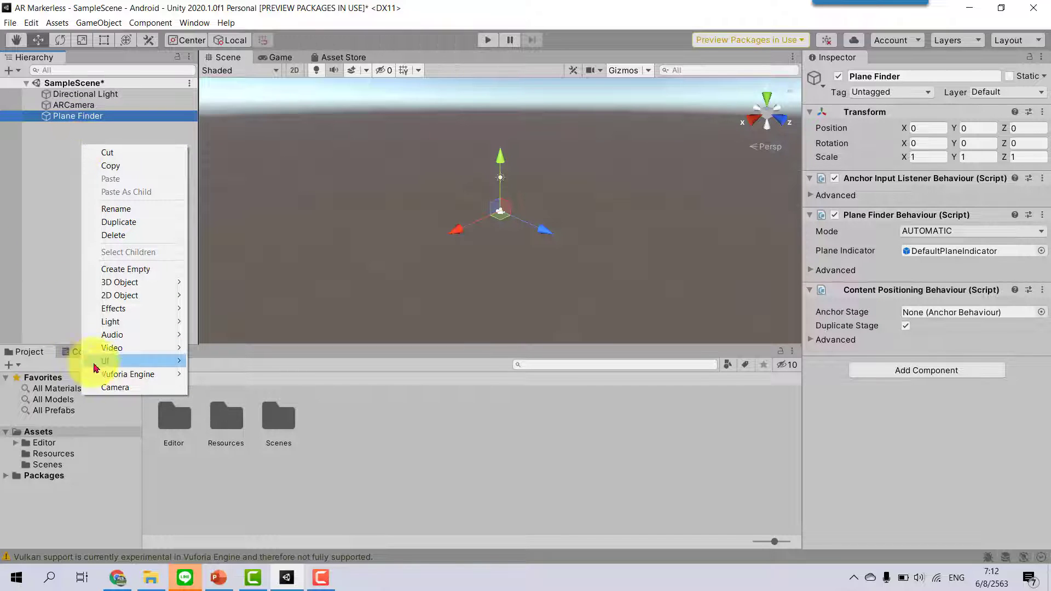
mouse_move(136, 375)
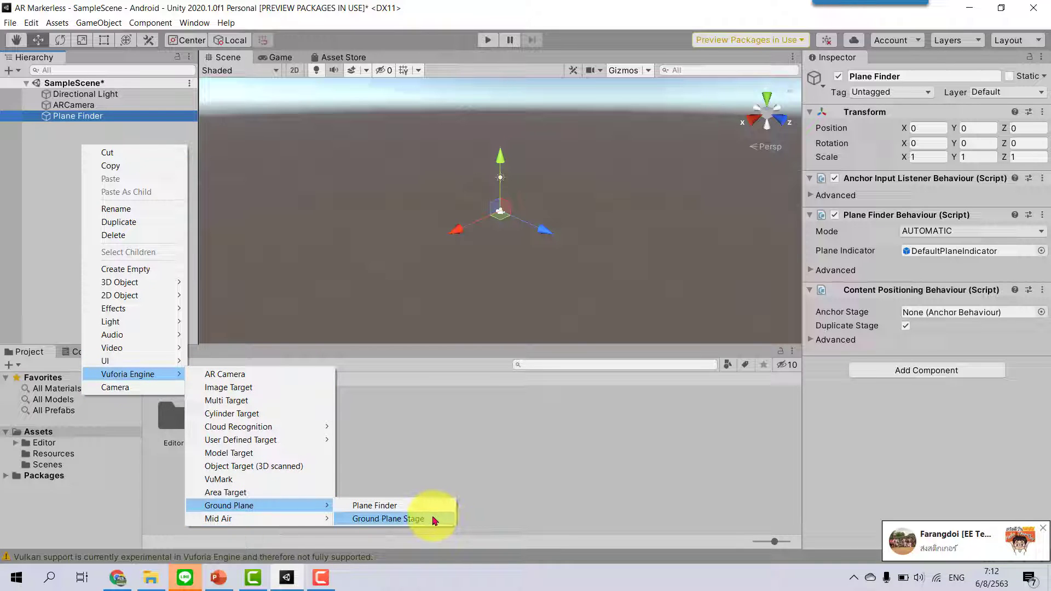
click(434, 521)
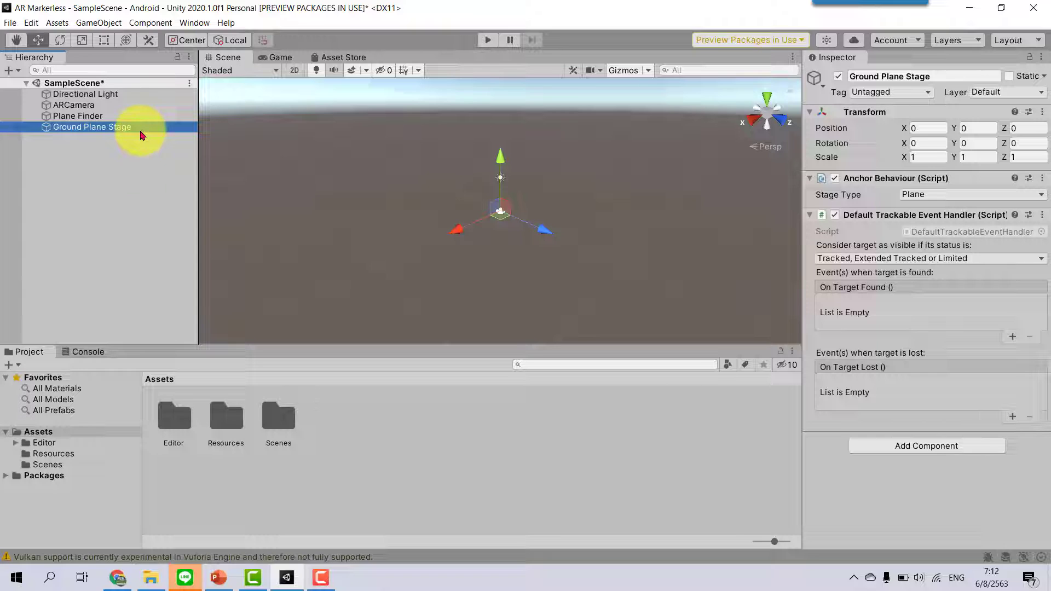
click(86, 109)
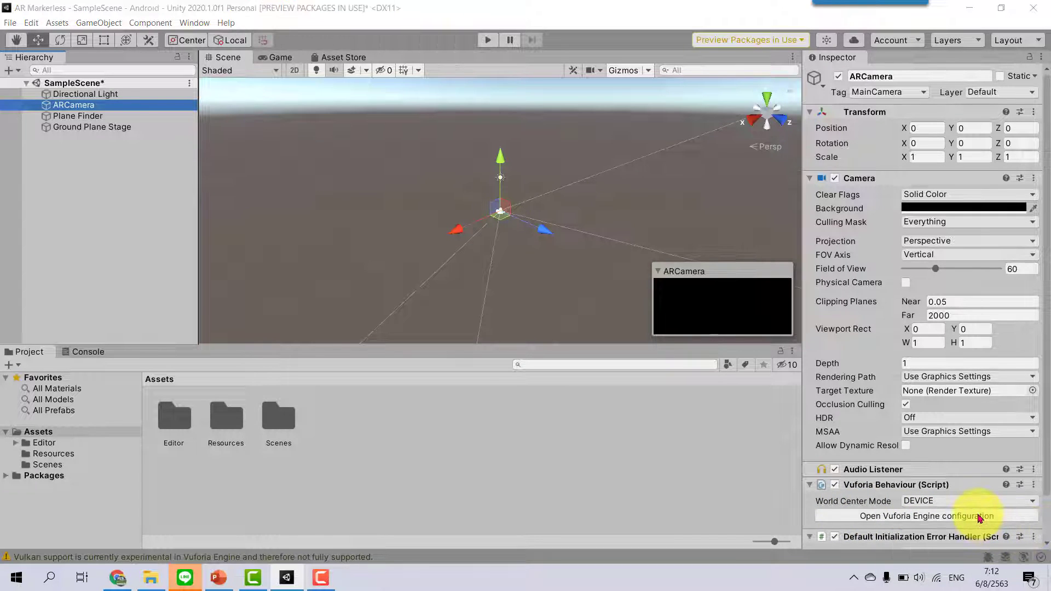
- Paste the Vuforia app license key into the App License Key field of the Vuforia configuration
click(983, 523)
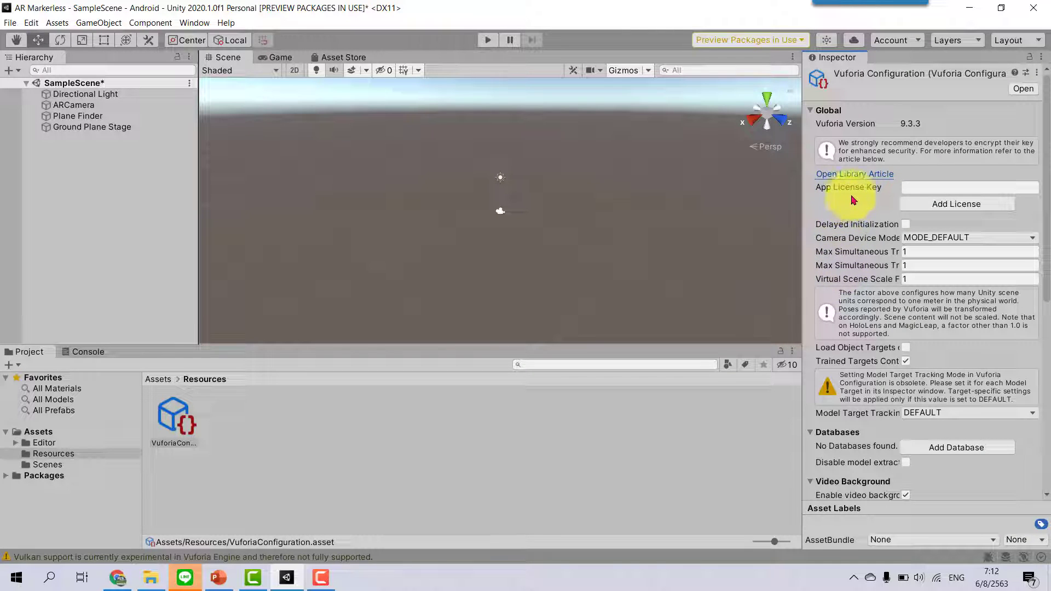
right_click(951, 192)
click(993, 223)
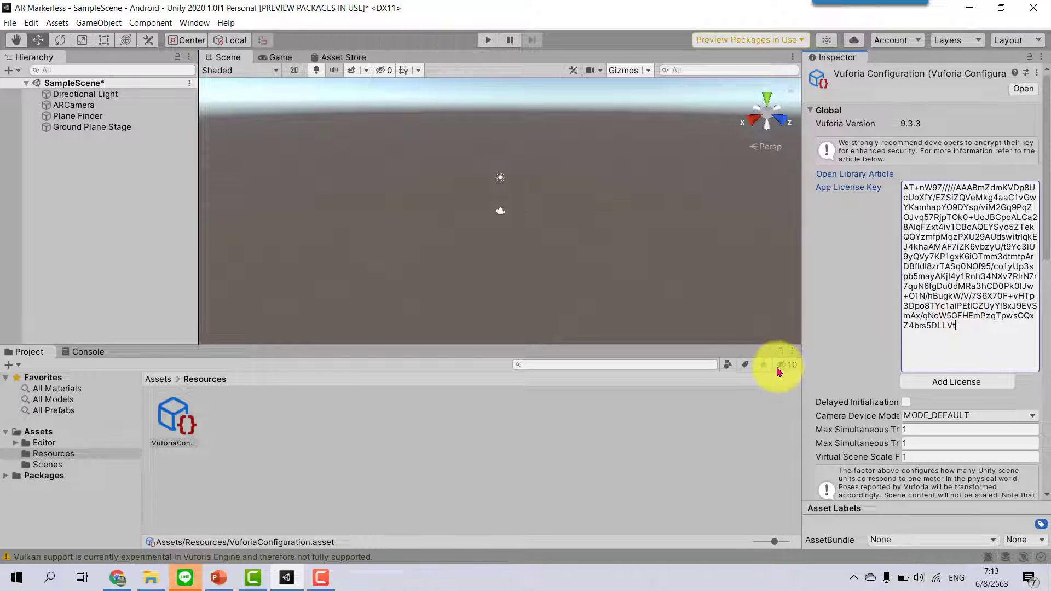
click(99, 117)
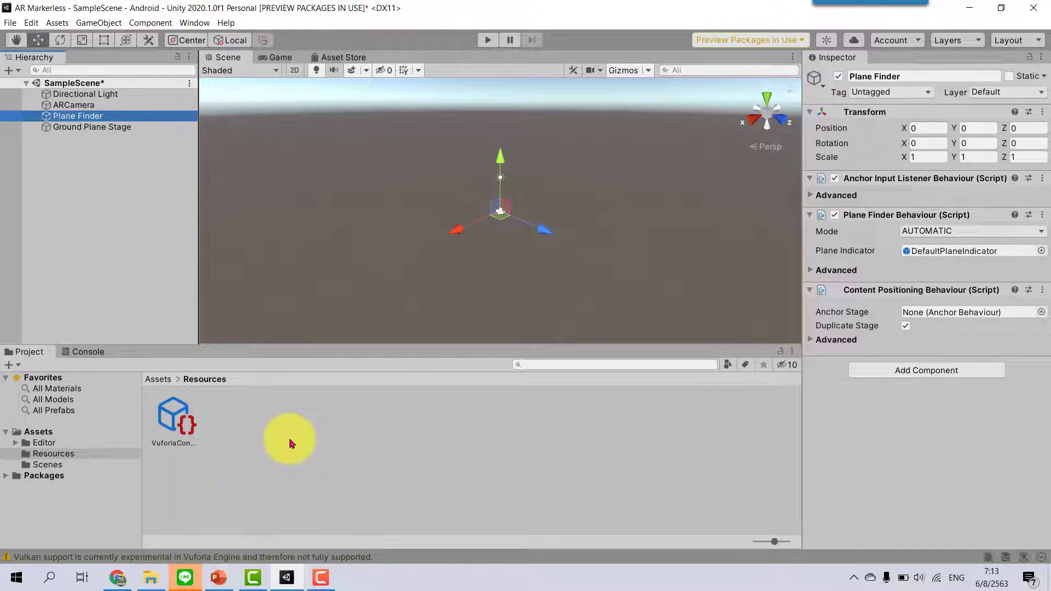
- Copy the Diddy Kong folder from D:\Unity in File Explorer into Assets/Resources
click(154, 584)
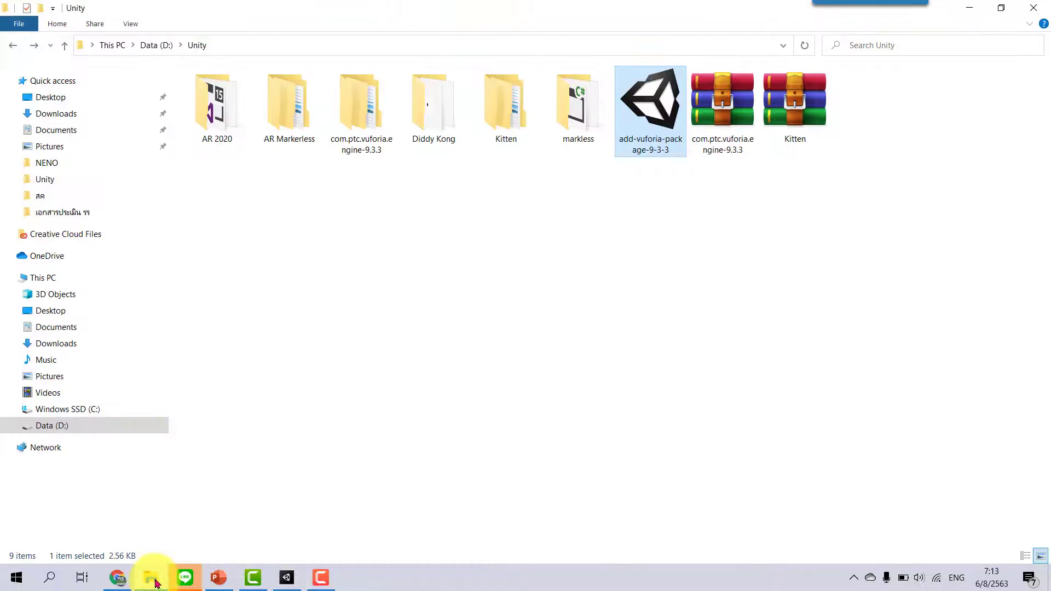
click(1001, 10)
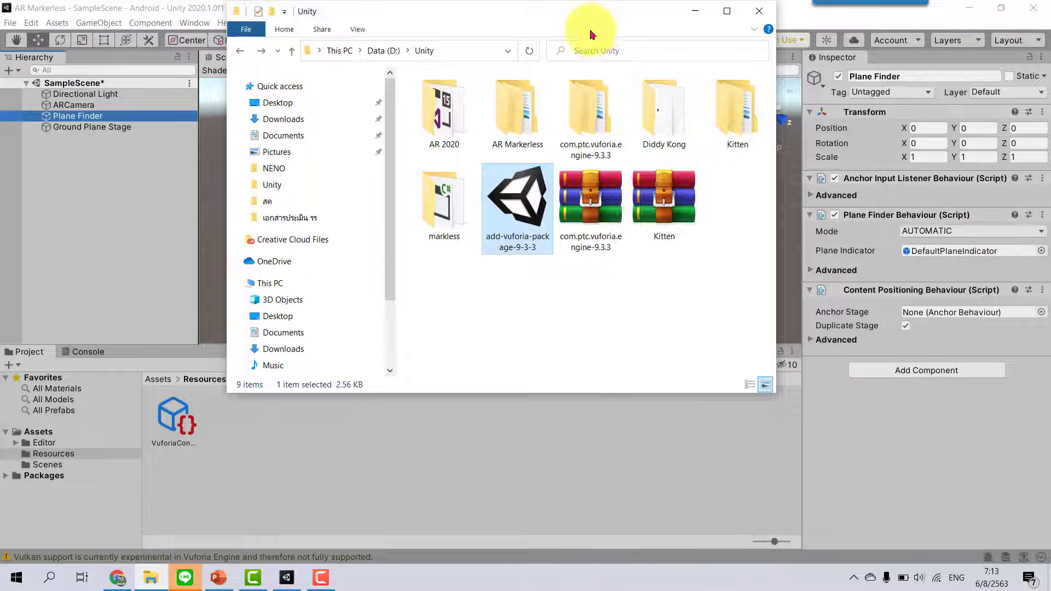
drag(562, 16, 715, 147)
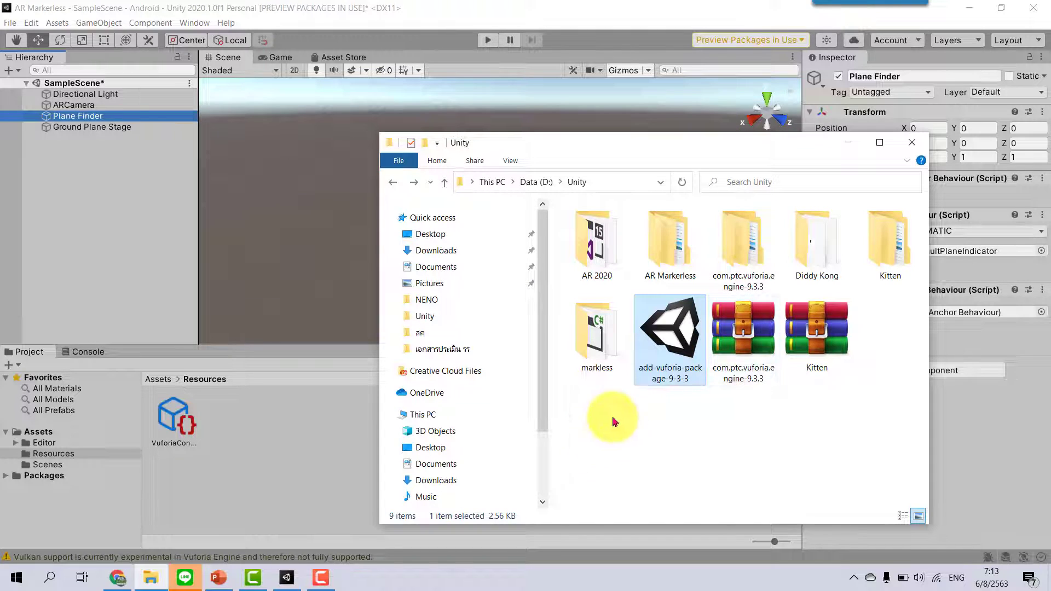
click(819, 250)
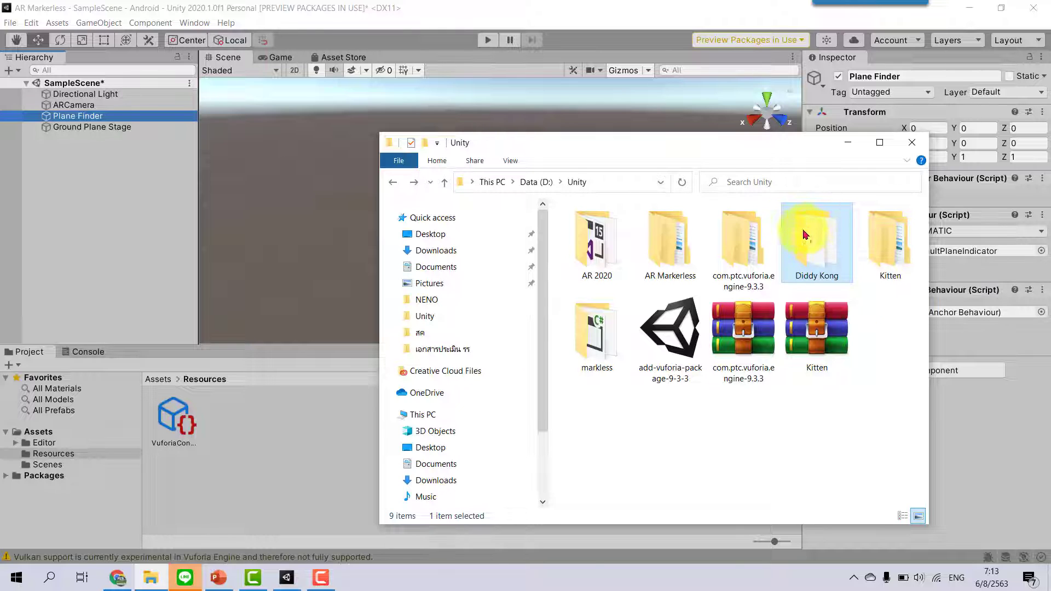
drag(218, 476, 272, 454)
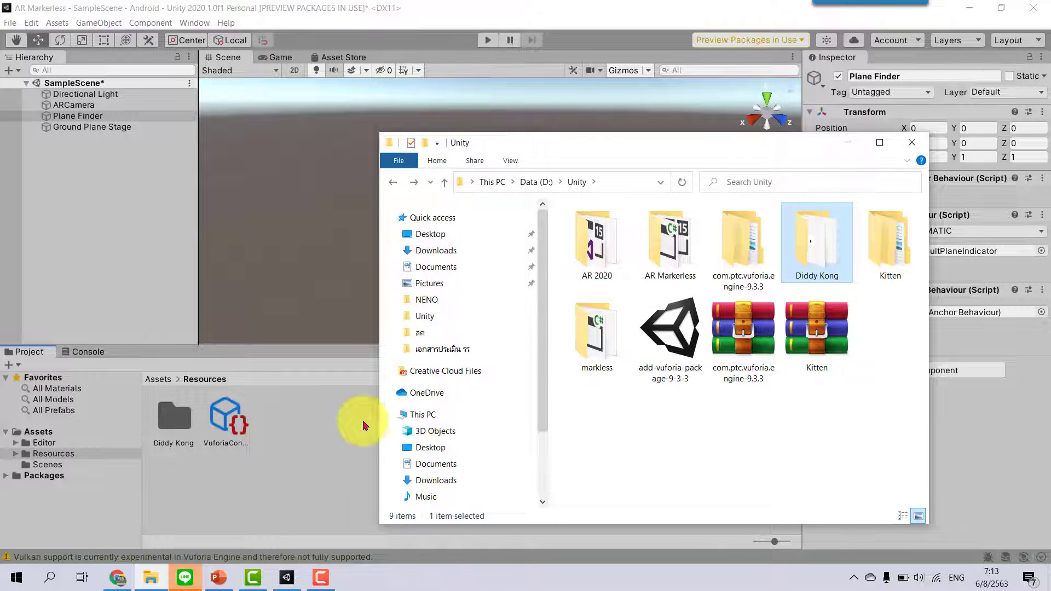
click(340, 439)
click(182, 418)
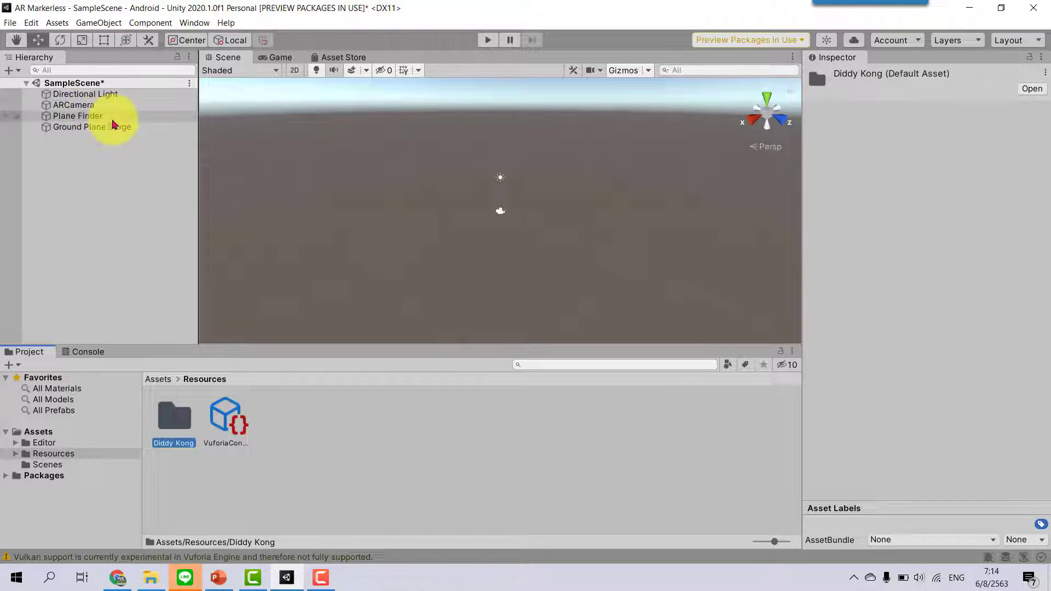
- Open Assets/Resources/Diddy Kong to show the diddy model and its textures
click(111, 130)
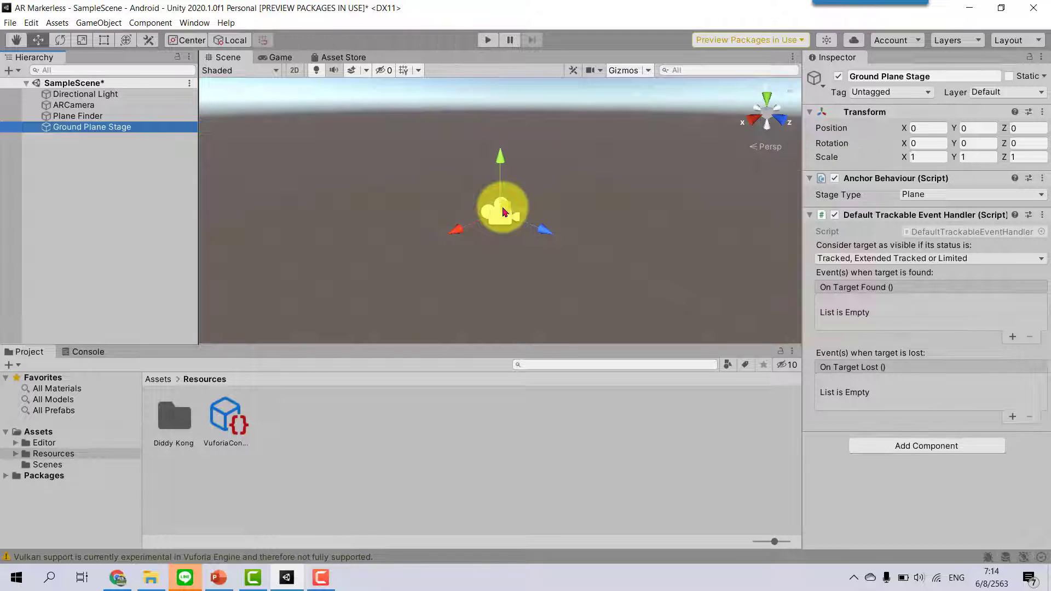
scroll(505, 212, up, 2)
scroll(505, 212, up, 2)
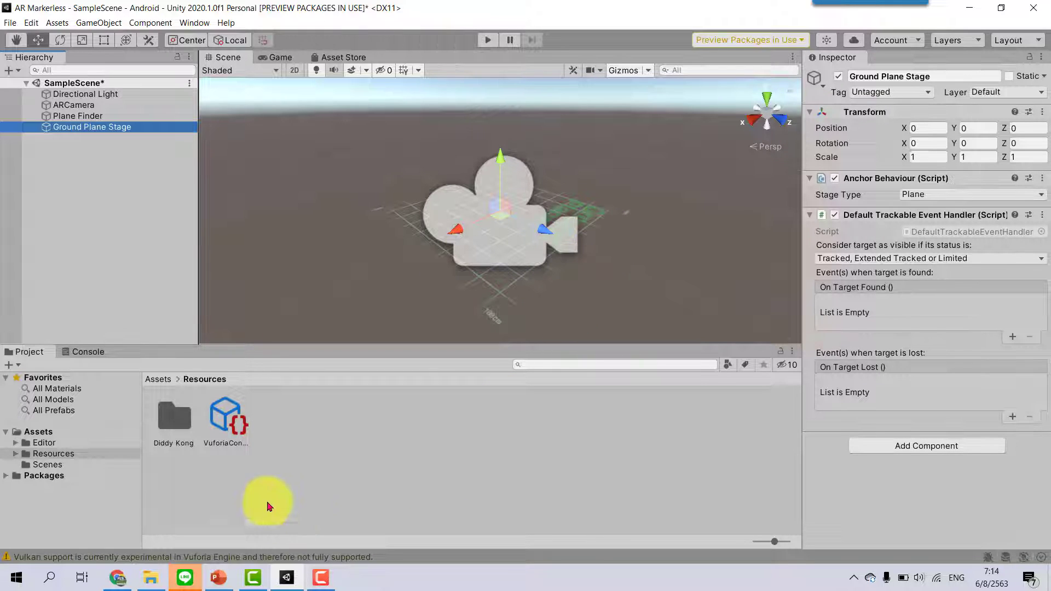
click(177, 422)
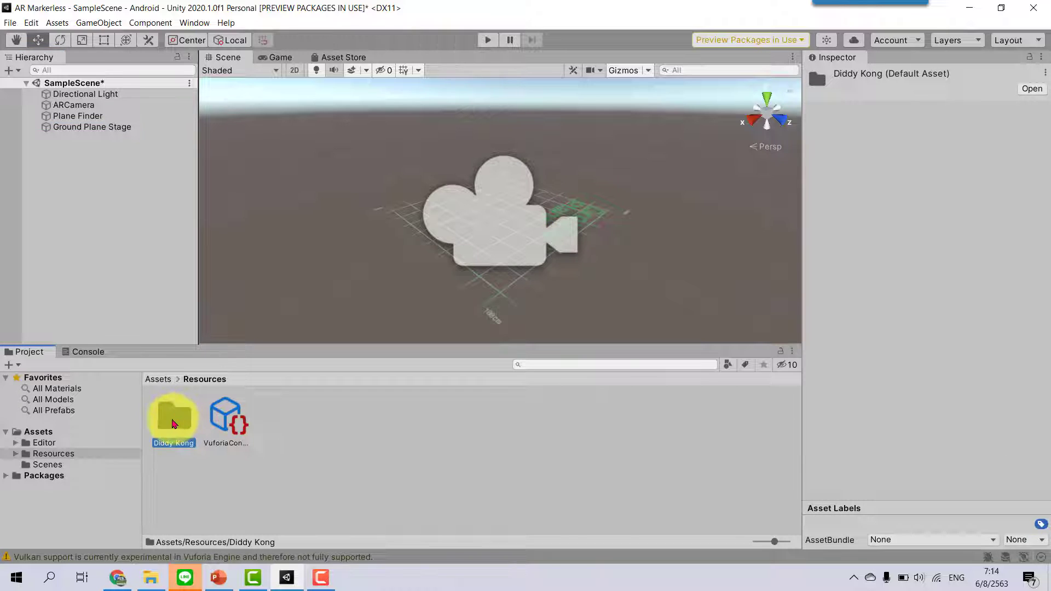
double_click(174, 424)
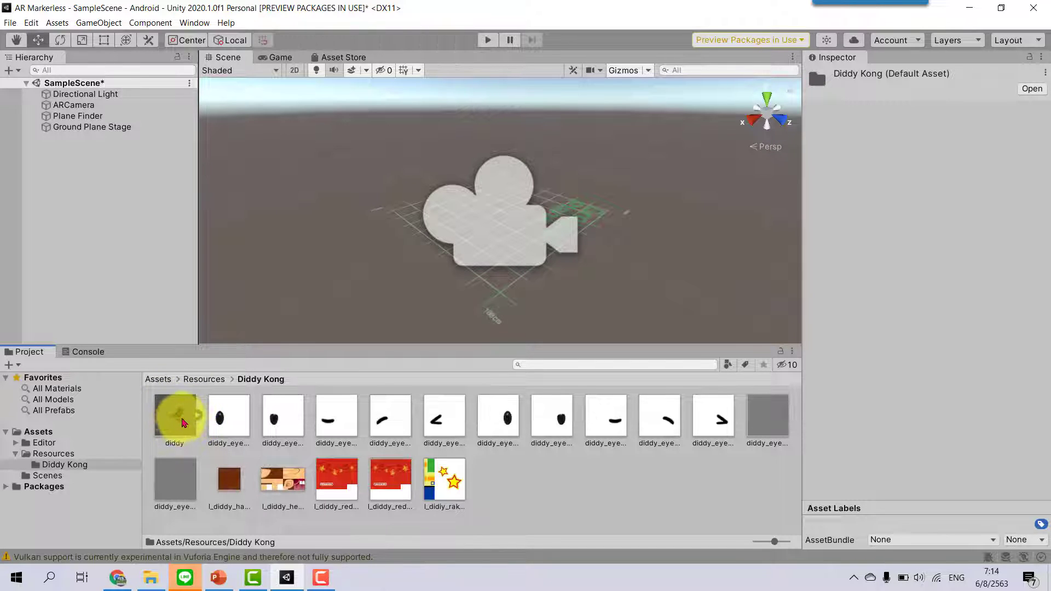
mouse_move(176, 420)
mouse_down()
mouse_move(87, 186)
mouse_move(104, 131)
mouse_up()
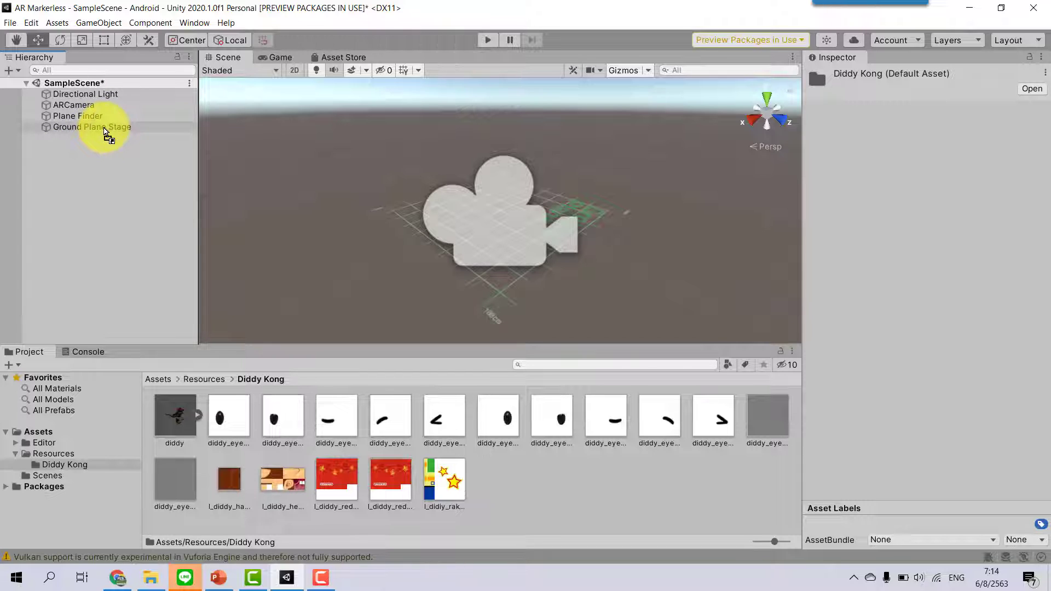
- Parent the diddy model under Ground Plane Stage and set its scale to 0.05 on X, Y and Z
drag(104, 130, 105, 129)
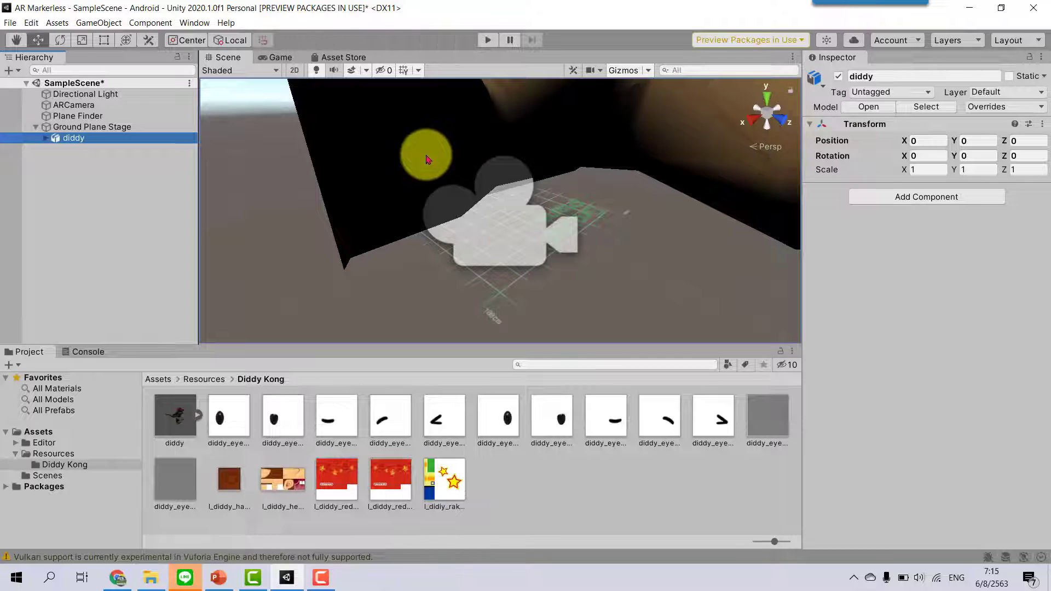
click(920, 169)
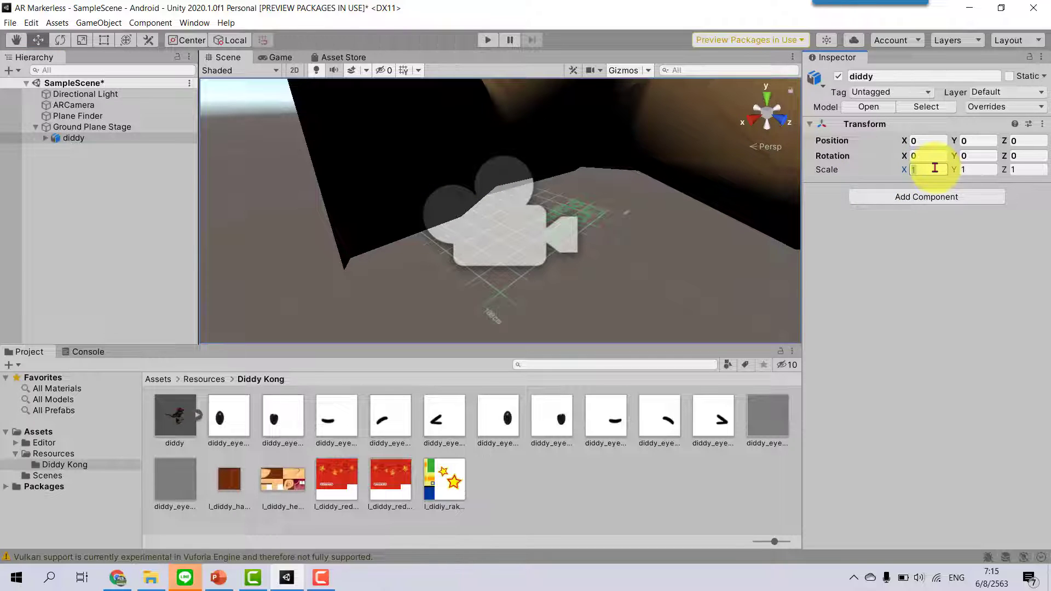
text(0)
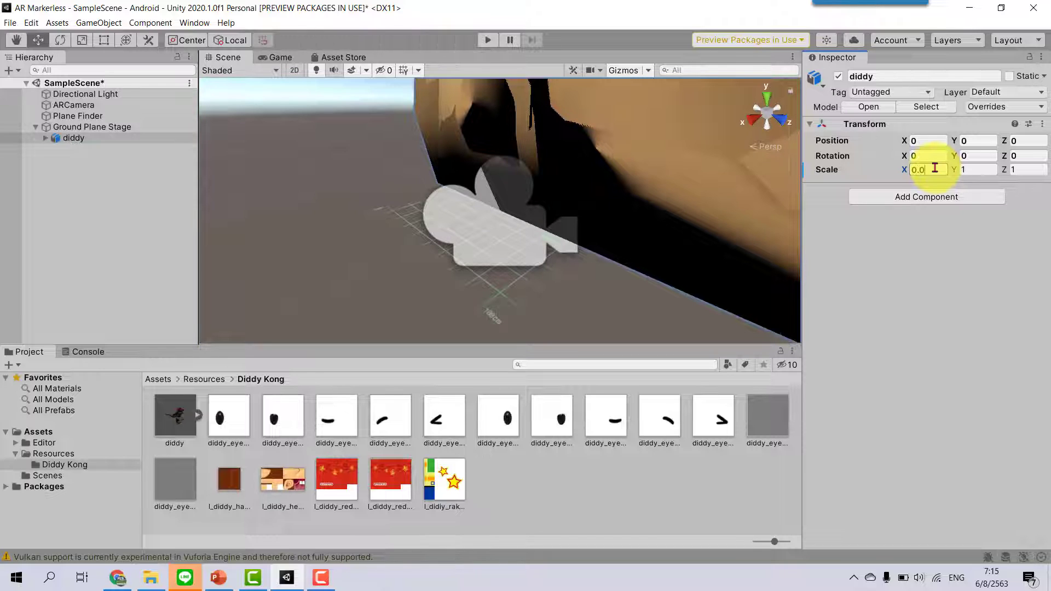
text(3)
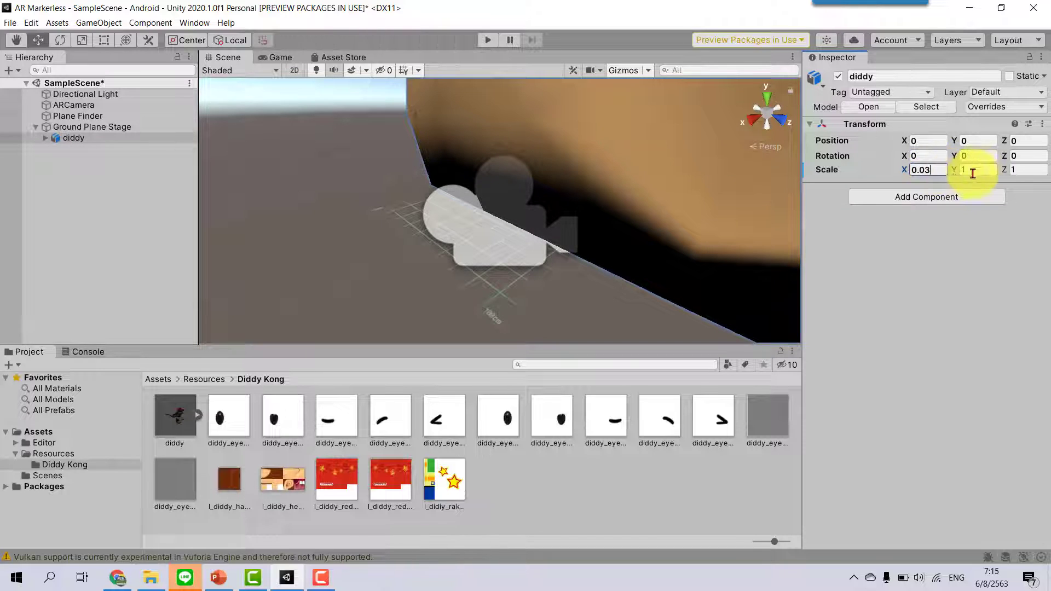
text(0)
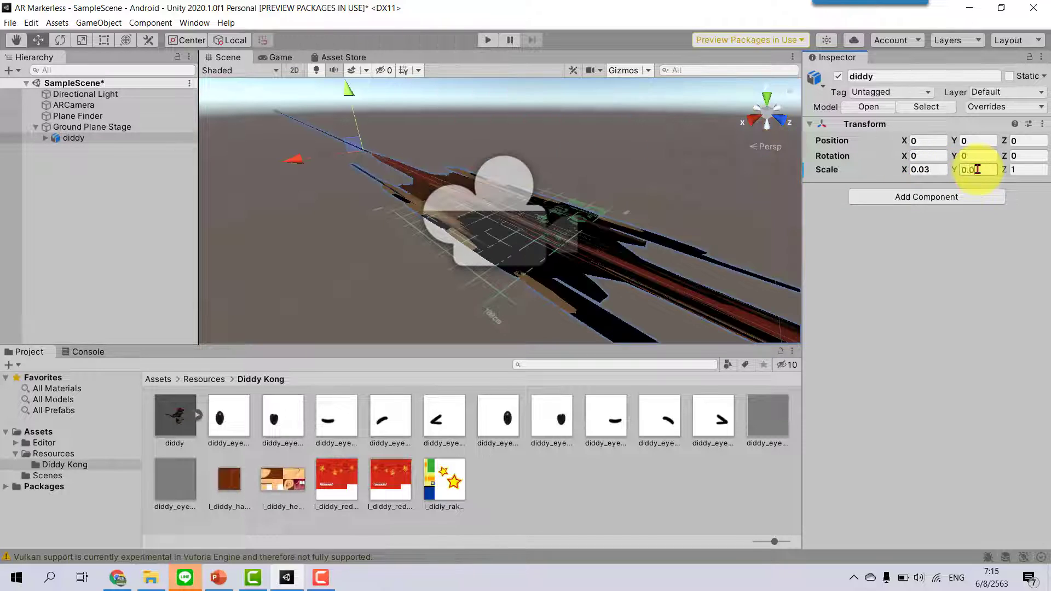
text(1)
text(3)
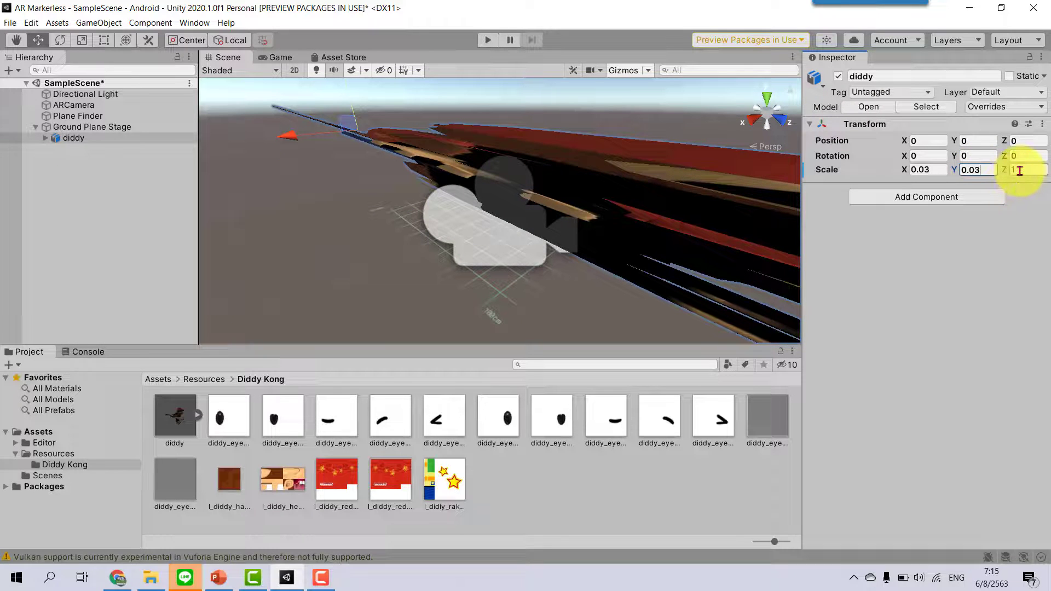
text(0.03)
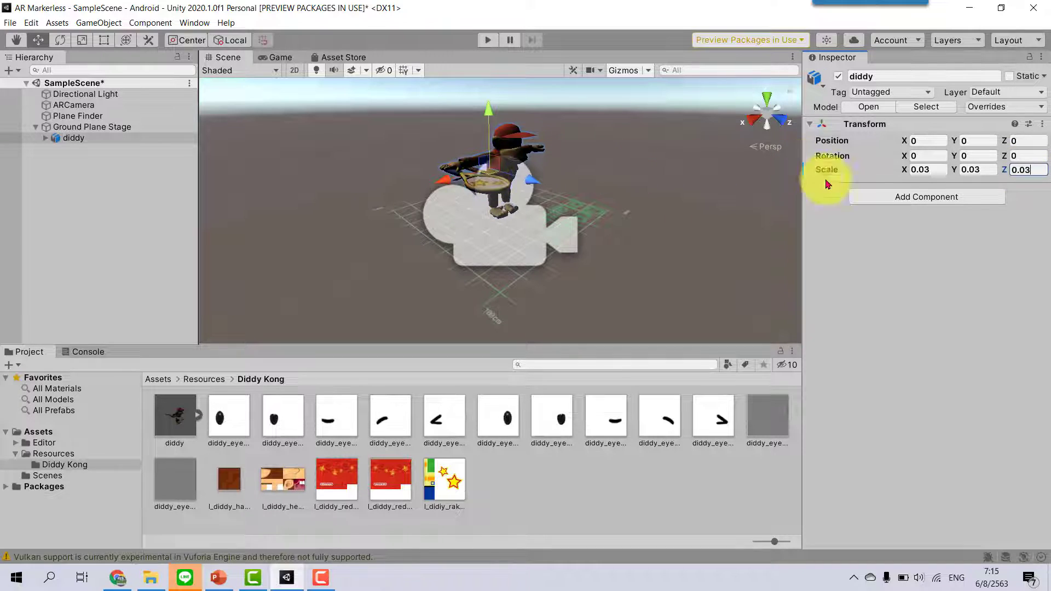
click(941, 167)
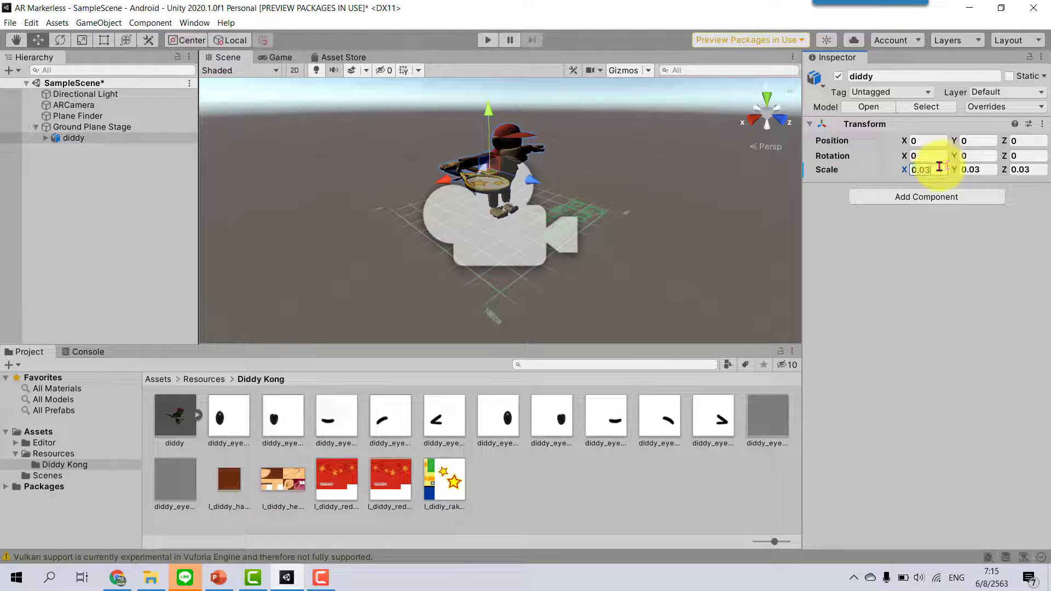
text(0.05)
click(993, 170)
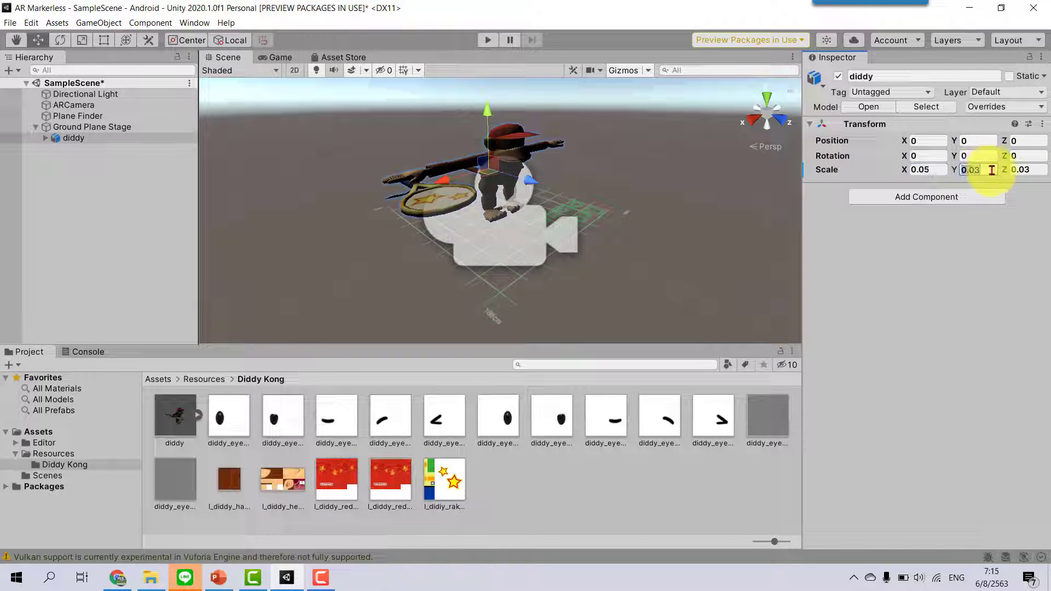
text(0.05)
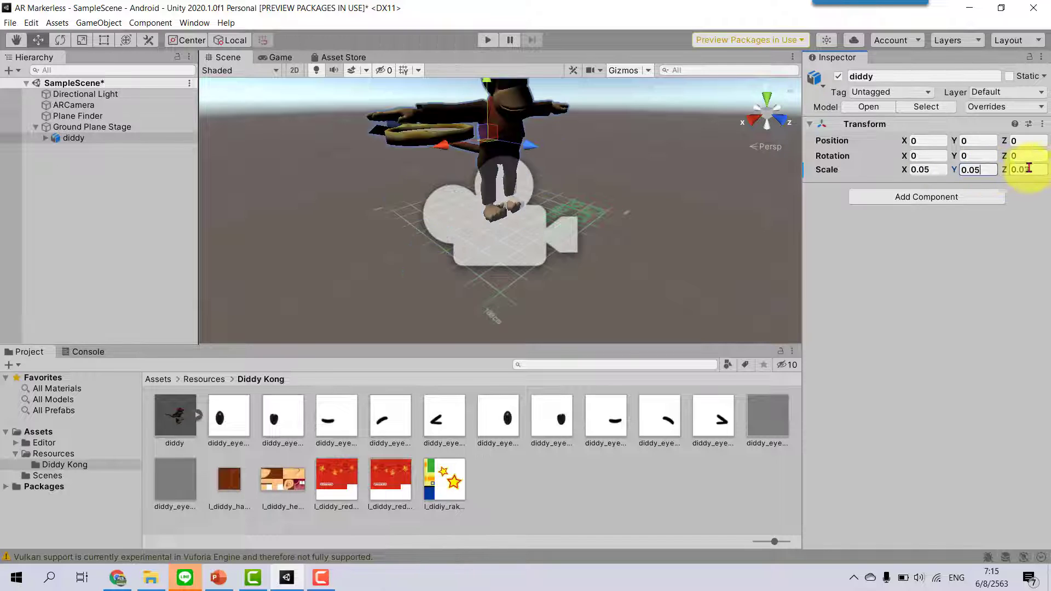
click(1038, 171)
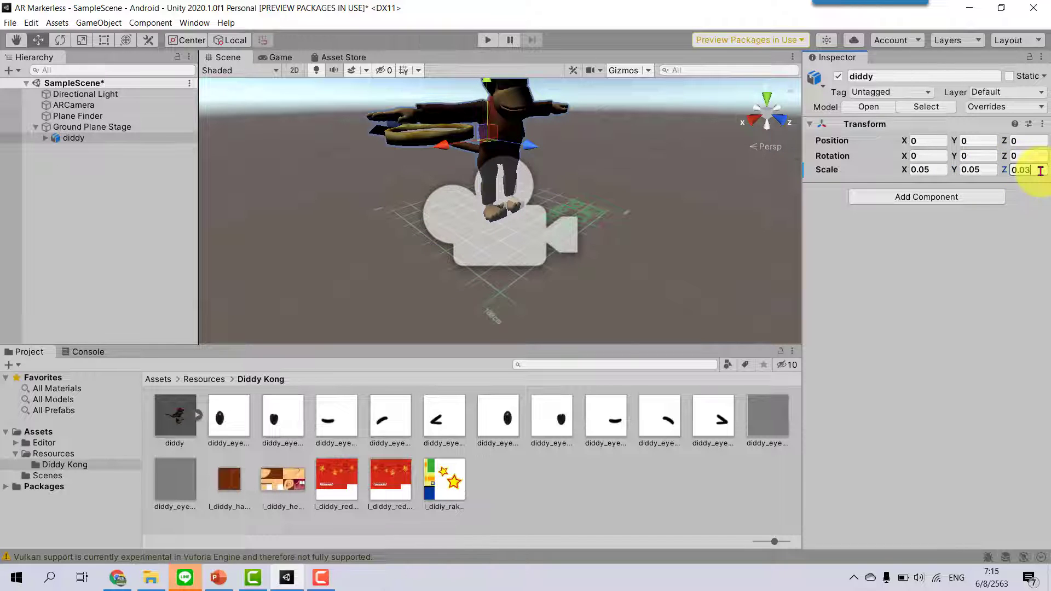
text(0.05)
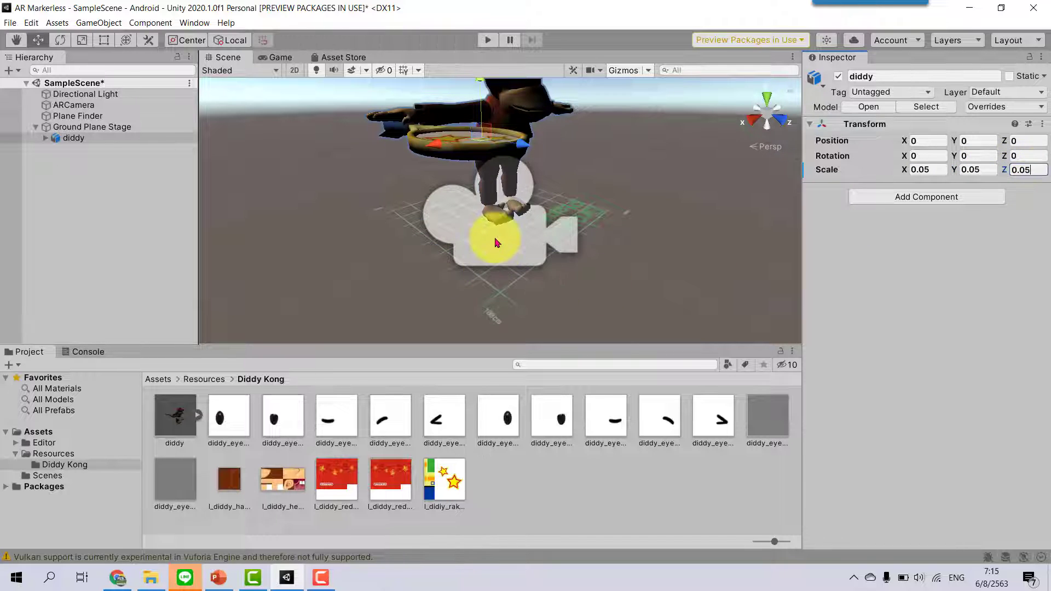
scroll(524, 187, down, 5)
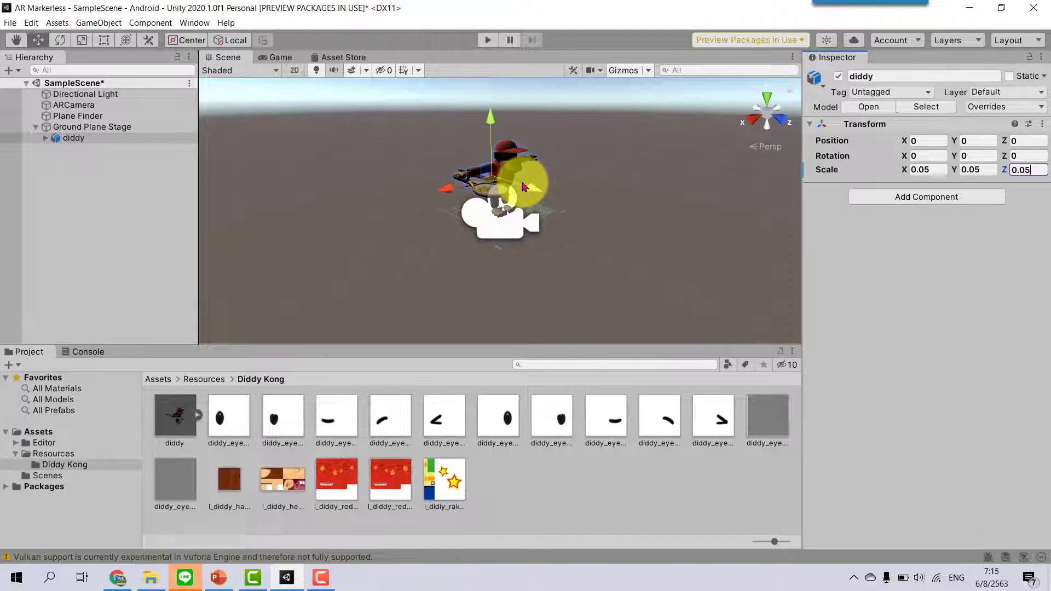
scroll(524, 187, up, 2)
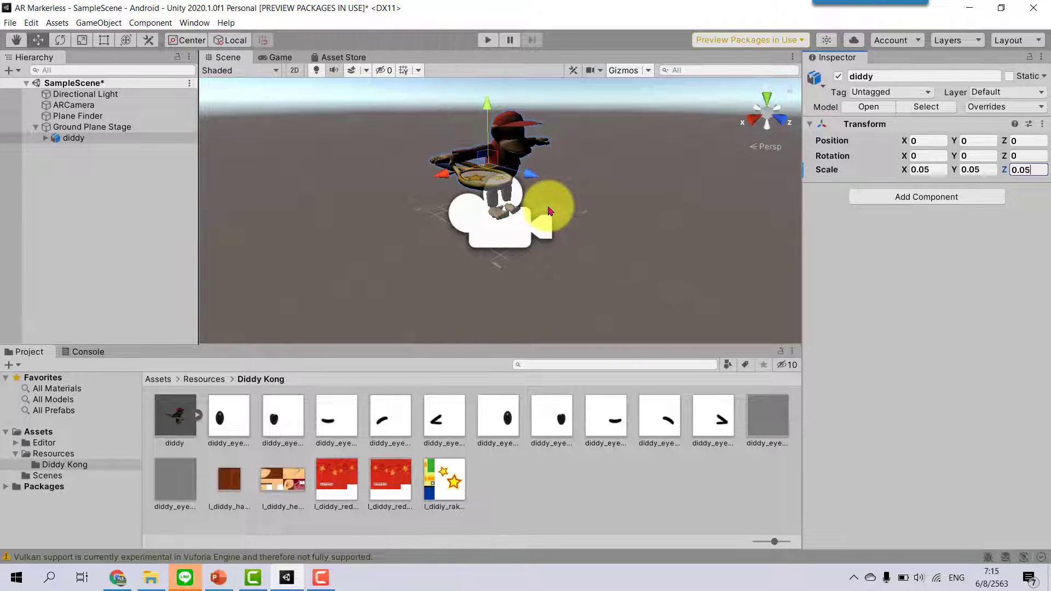
mouse_move(563, 198)
alt+mouse_down()
mouse_move(504, 211)
mouse_move(401, 183)
alt+mouse_up()
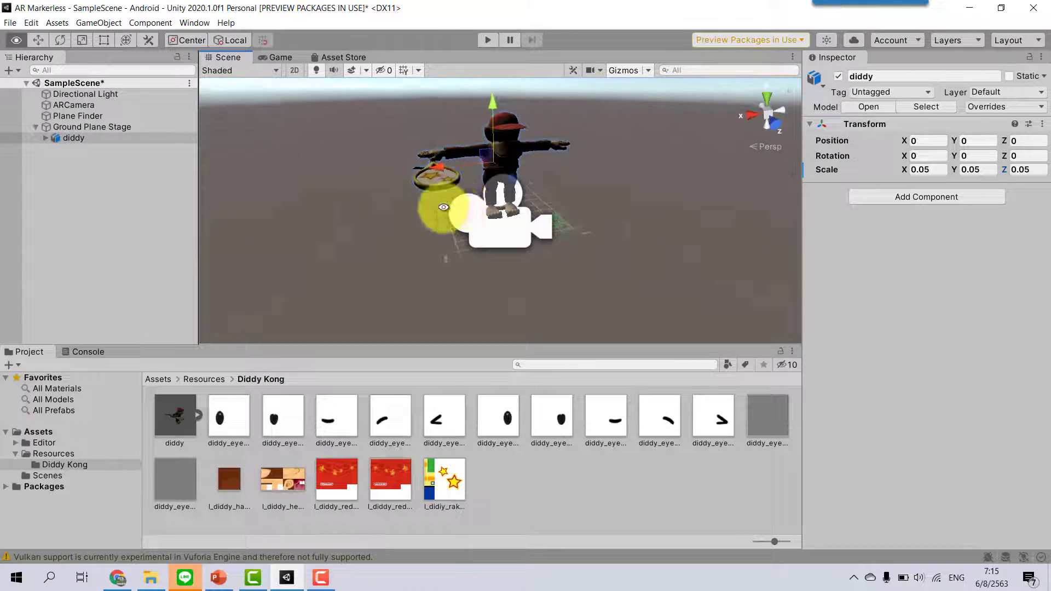
alt+drag(402, 183, 392, 198)
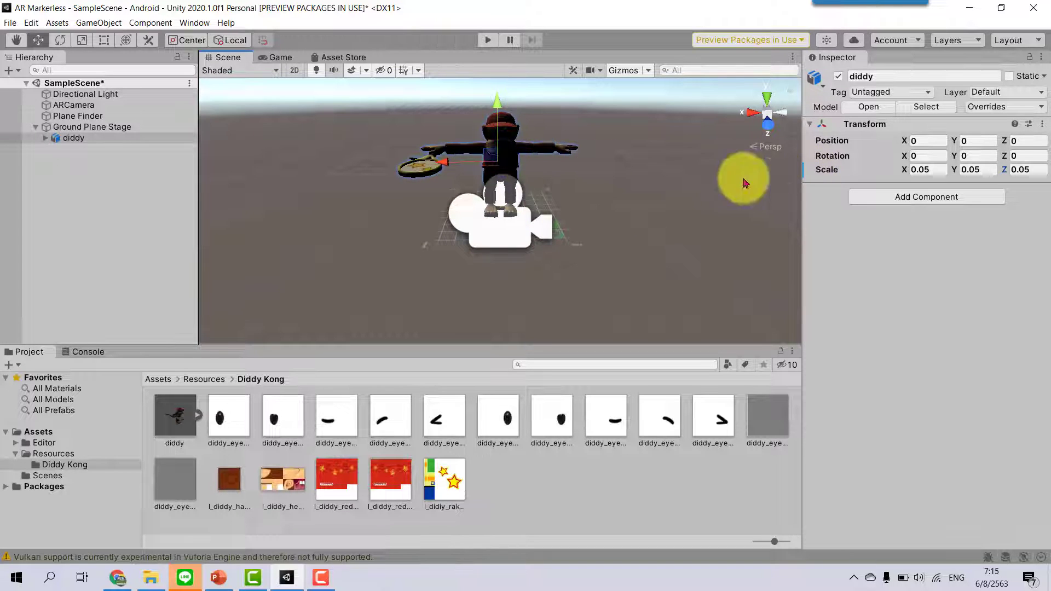
click(972, 156)
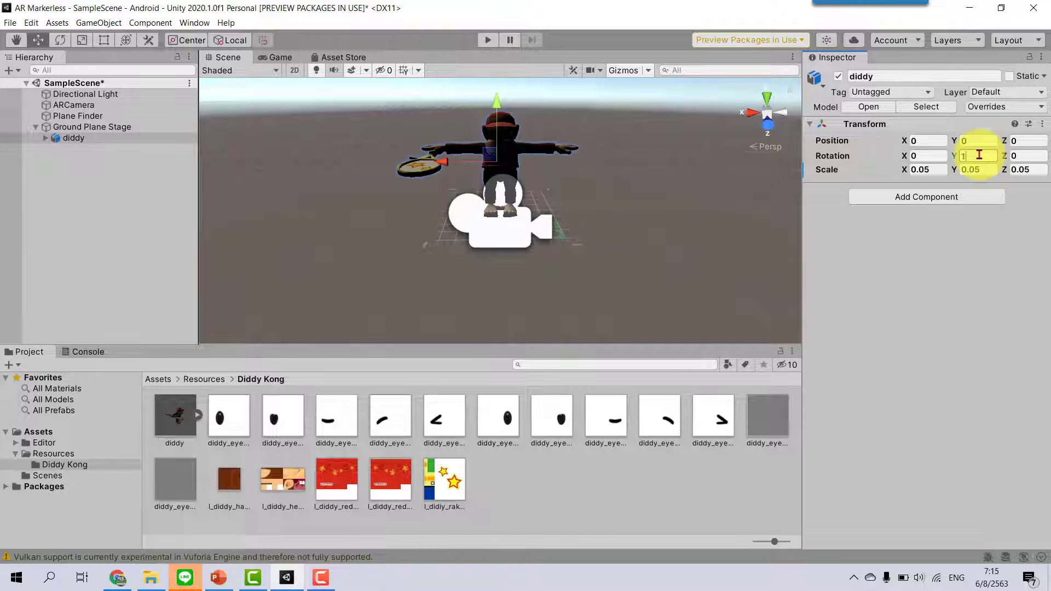
- Set diddy's Y rotation to 180 and orbit the Scene view to check it
text(80)
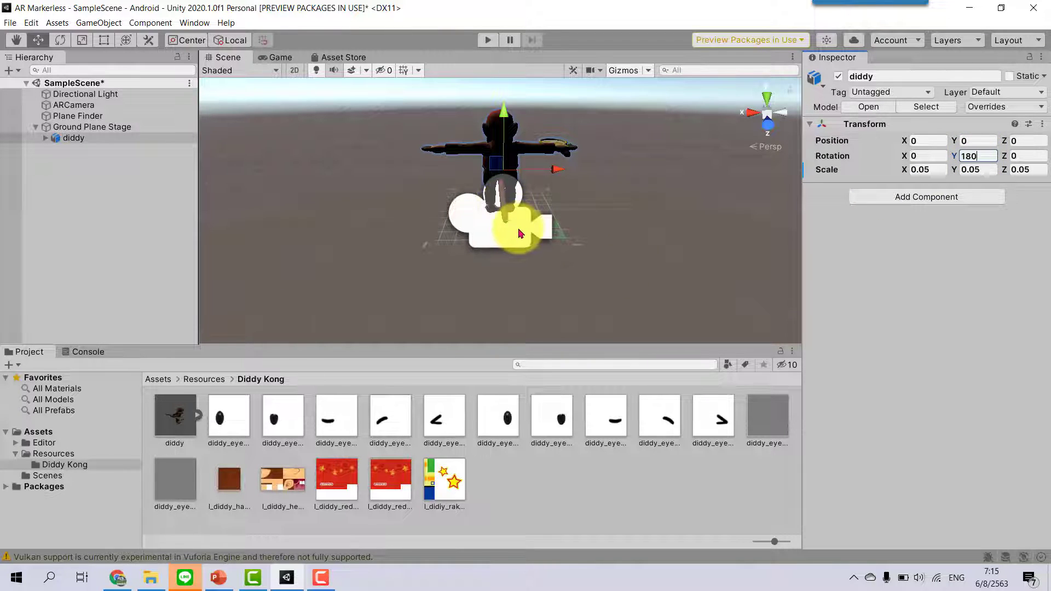
key(alt)
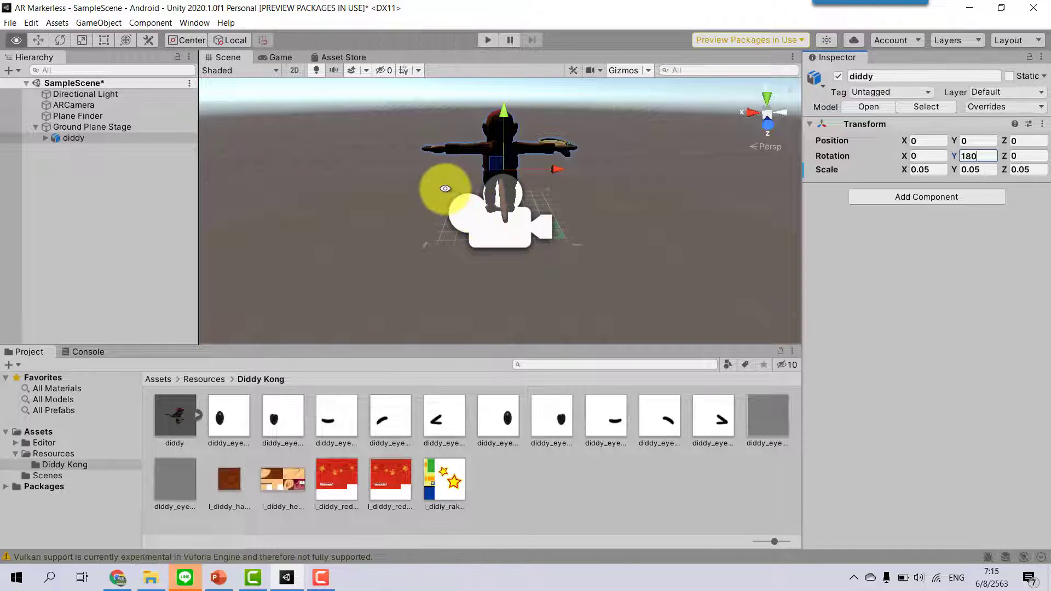
mouse_move(445, 188)
alt+mouse_down()
mouse_move(556, 192)
mouse_move(497, 205)
mouse_move(535, 214)
mouse_move(540, 235)
alt+mouse_up()
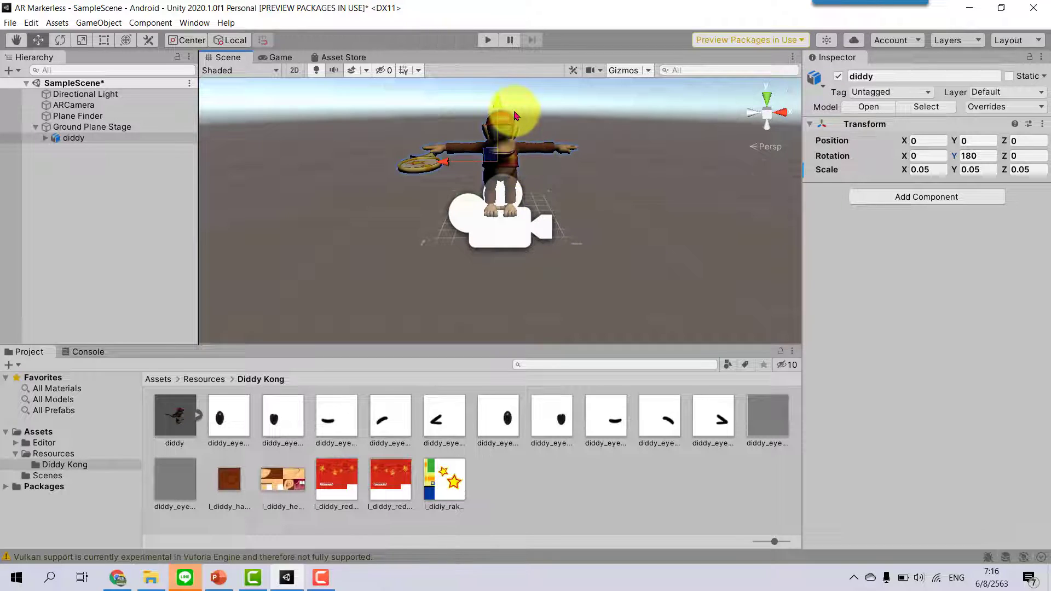
scroll(515, 115, up, 2)
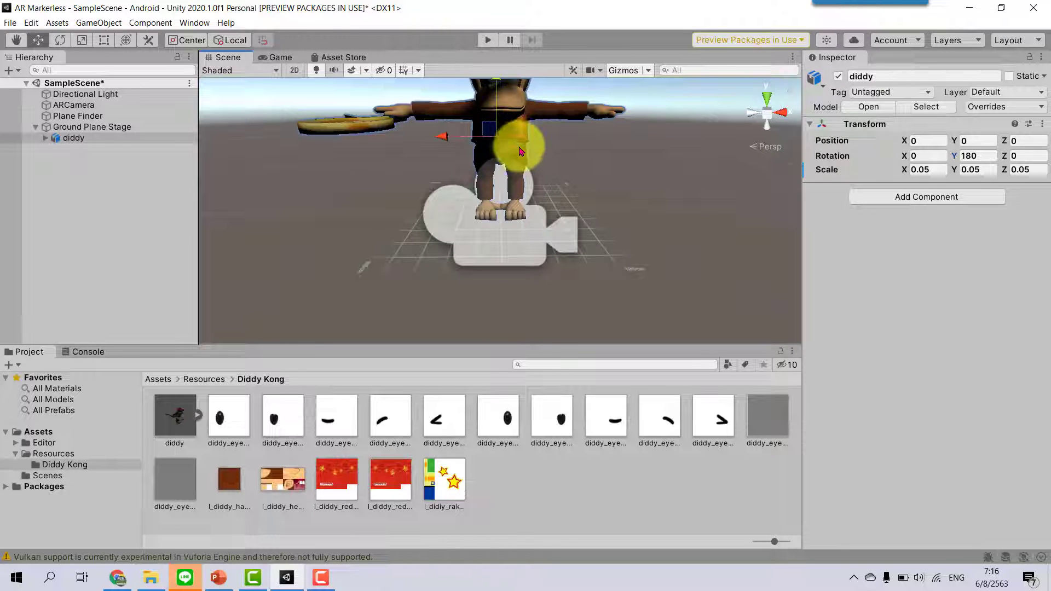
alt+drag(520, 152, 514, 102)
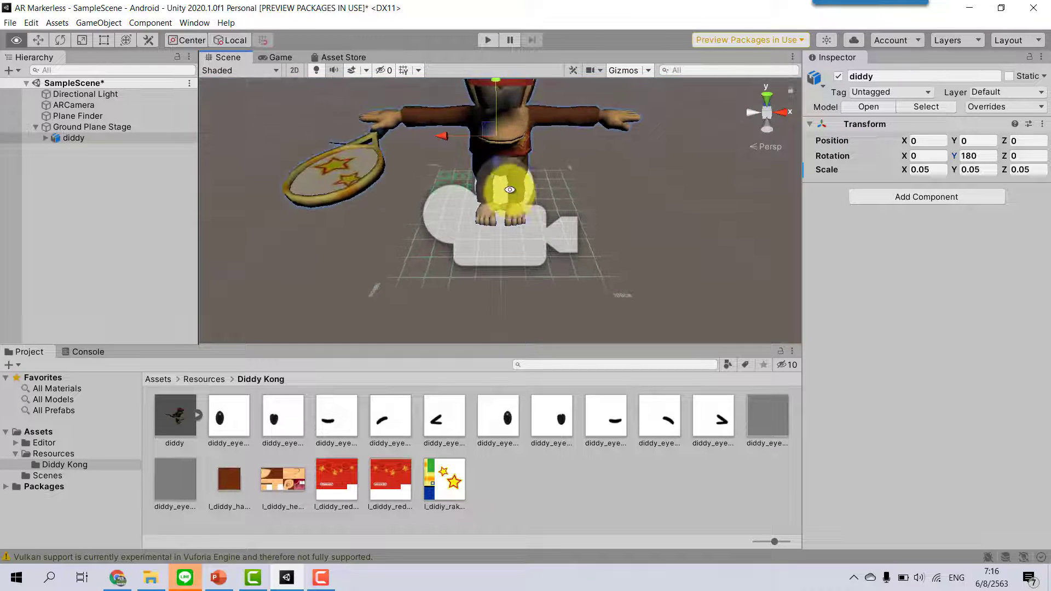
scroll(515, 107, down, 2)
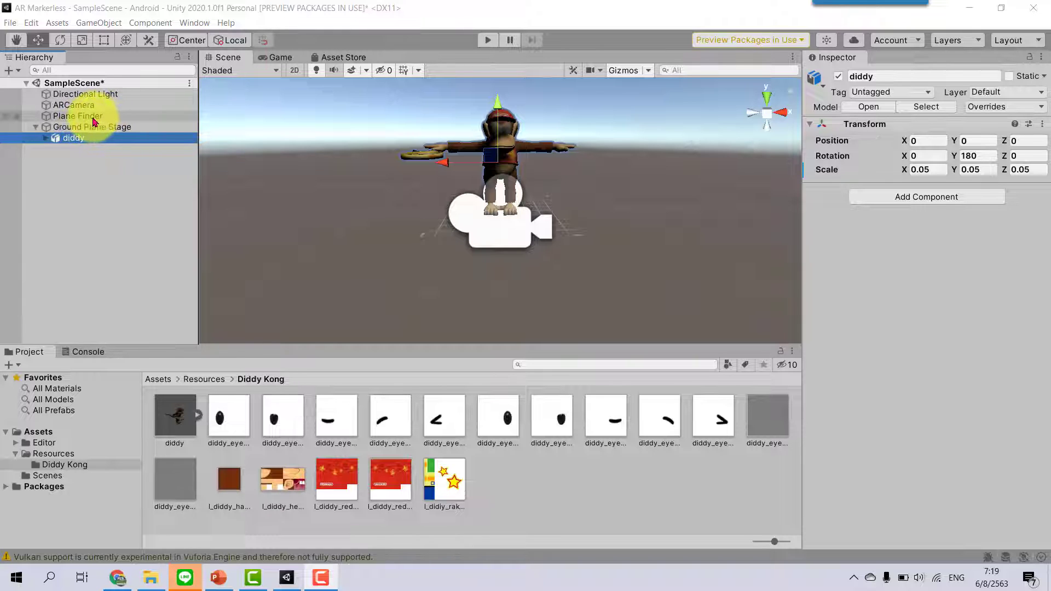
- Assign Ground Plane Stage as the Plane Finder's Anchor Stage
click(93, 121)
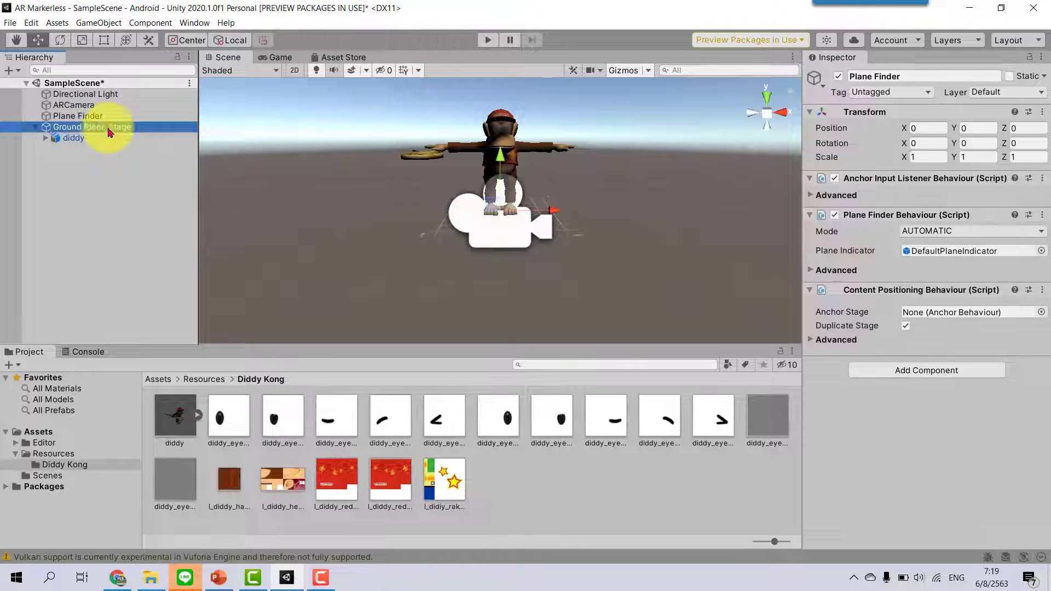
mouse_move(110, 132)
mouse_down()
mouse_move(556, 263)
mouse_move(965, 319)
mouse_up()
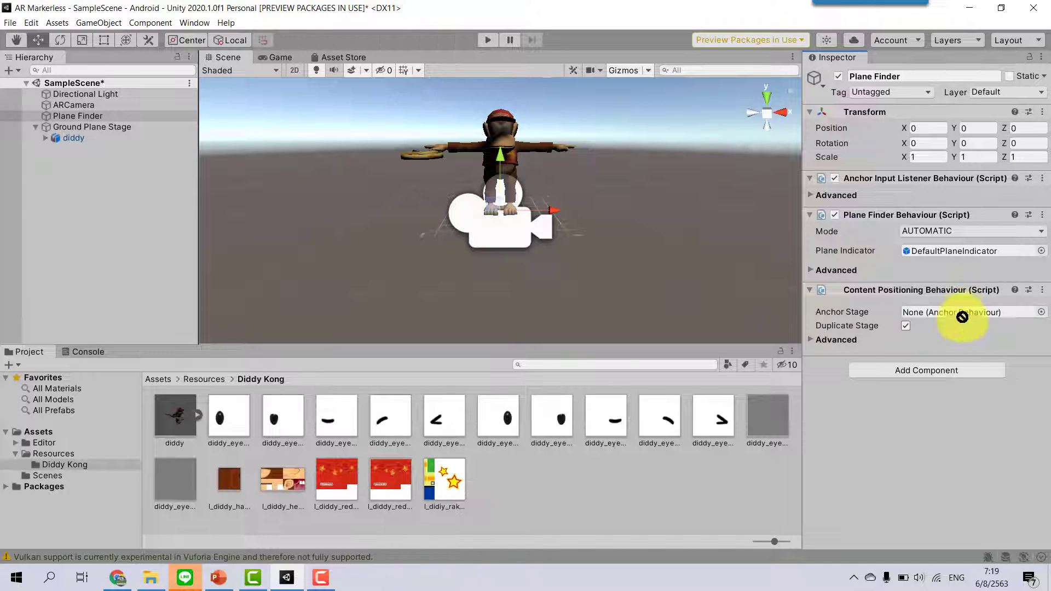
drag(965, 319, 958, 324)
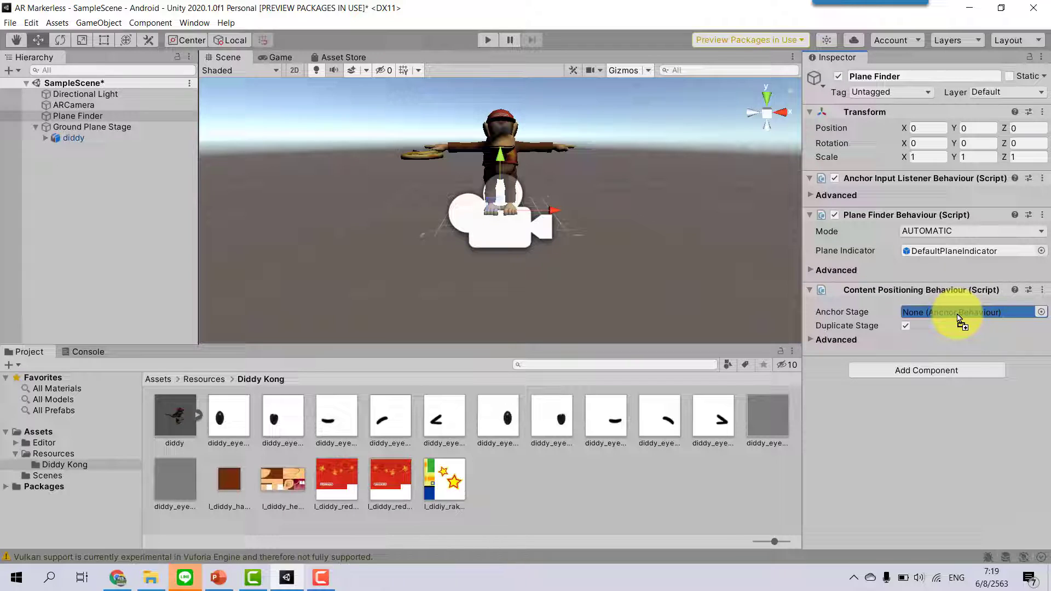
drag(959, 318, 960, 319)
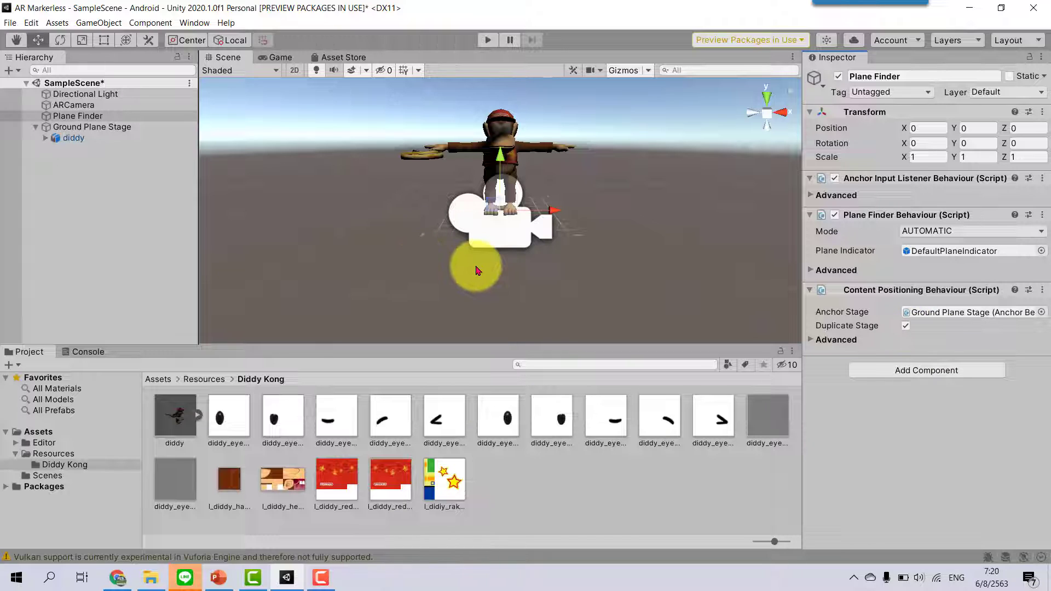
click(10, 25)
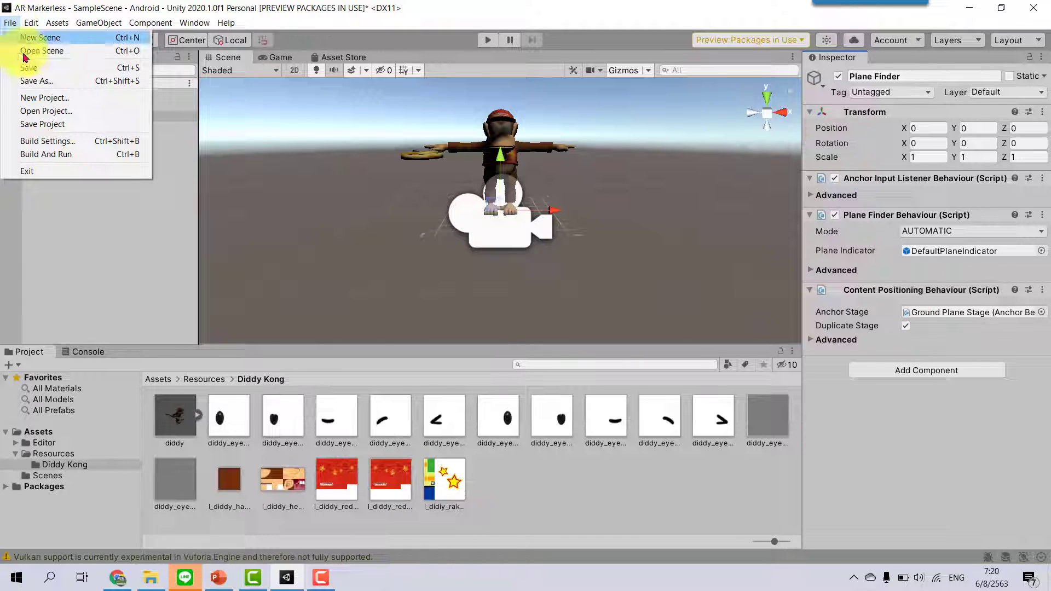
click(100, 146)
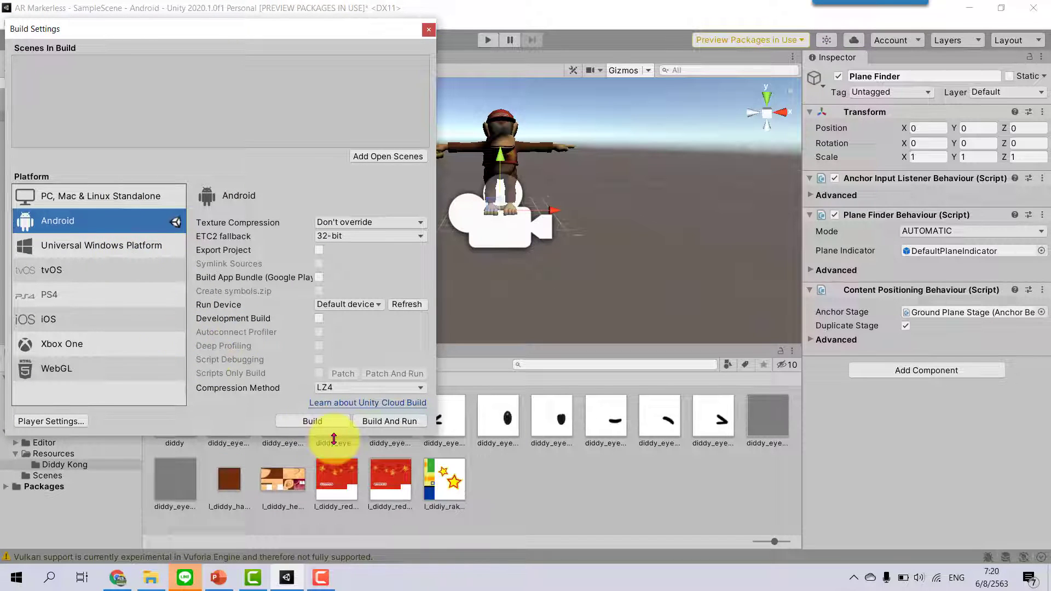
click(429, 31)
click(32, 24)
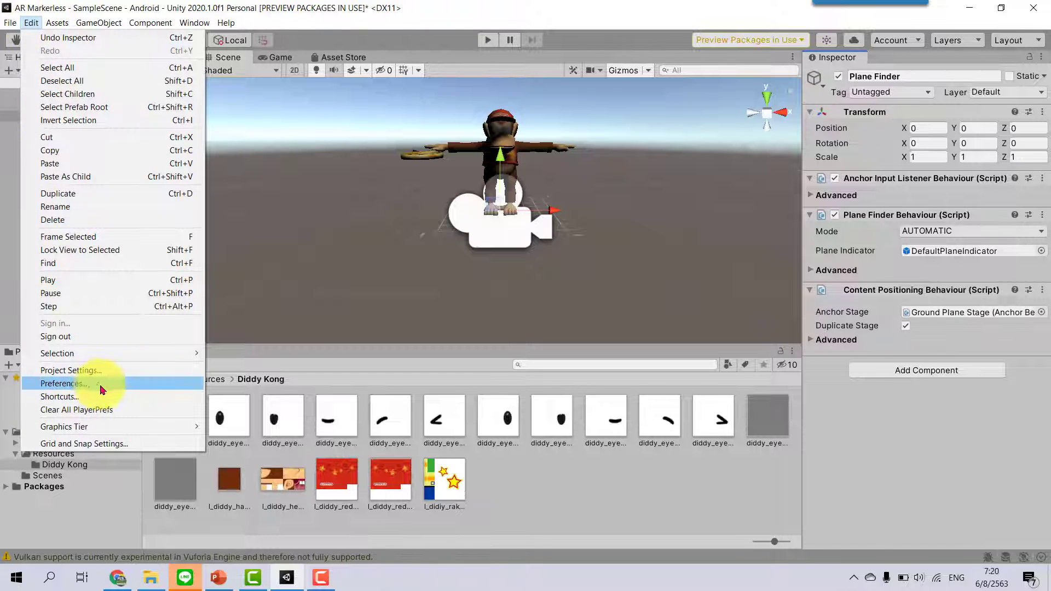
click(122, 383)
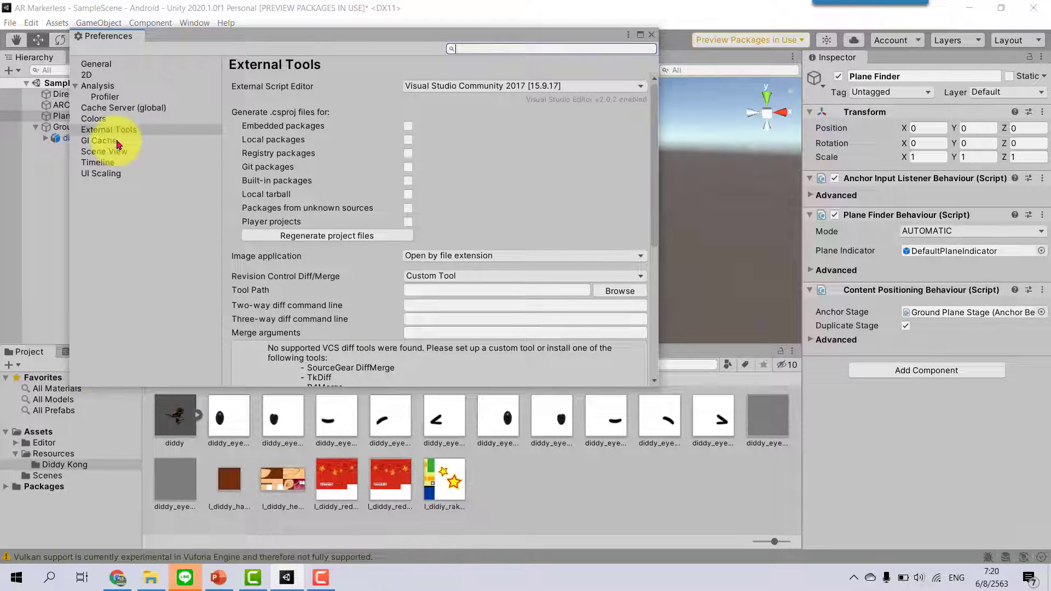
click(131, 132)
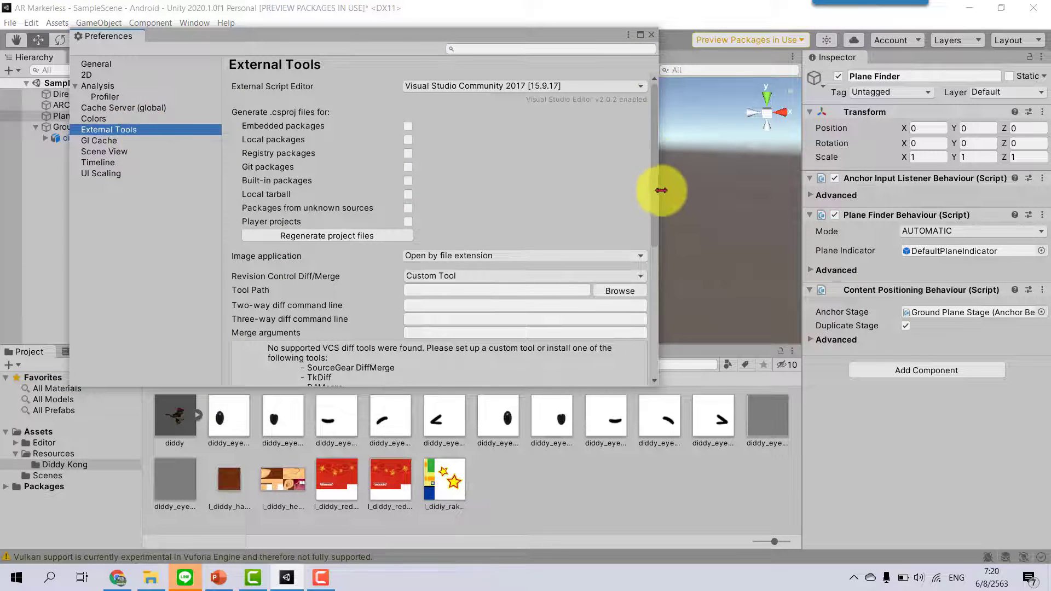
drag(654, 175, 638, 305)
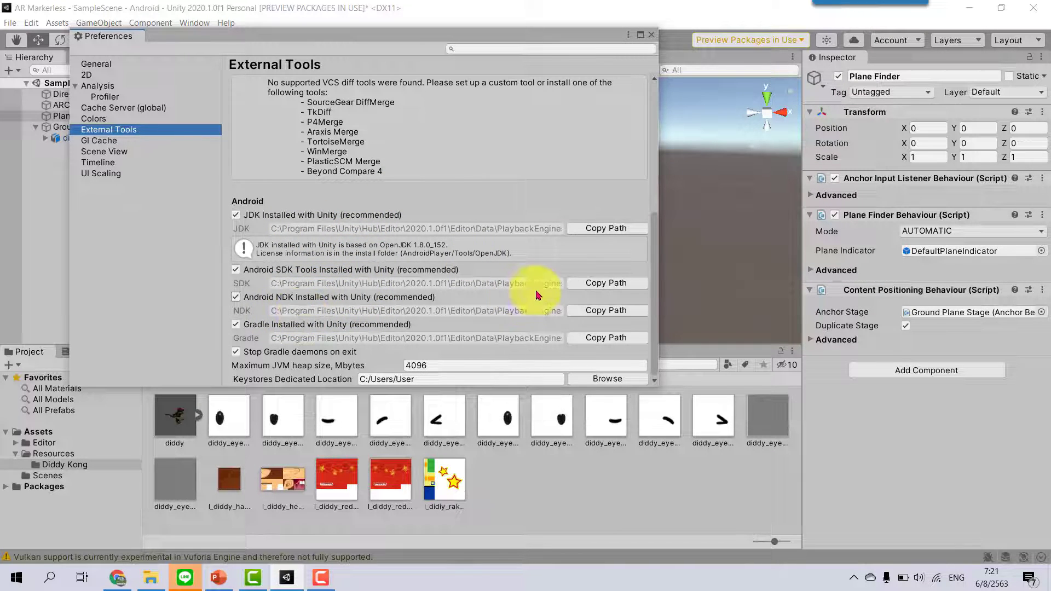
- Close Preferences and build the Android APK, saving it as armarkerless
click(651, 34)
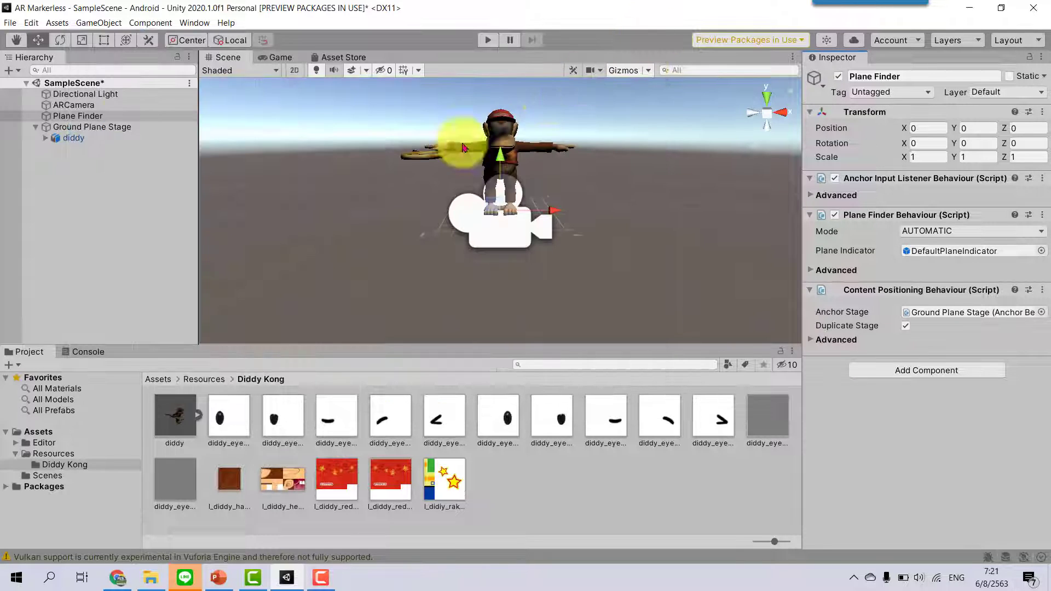
click(10, 23)
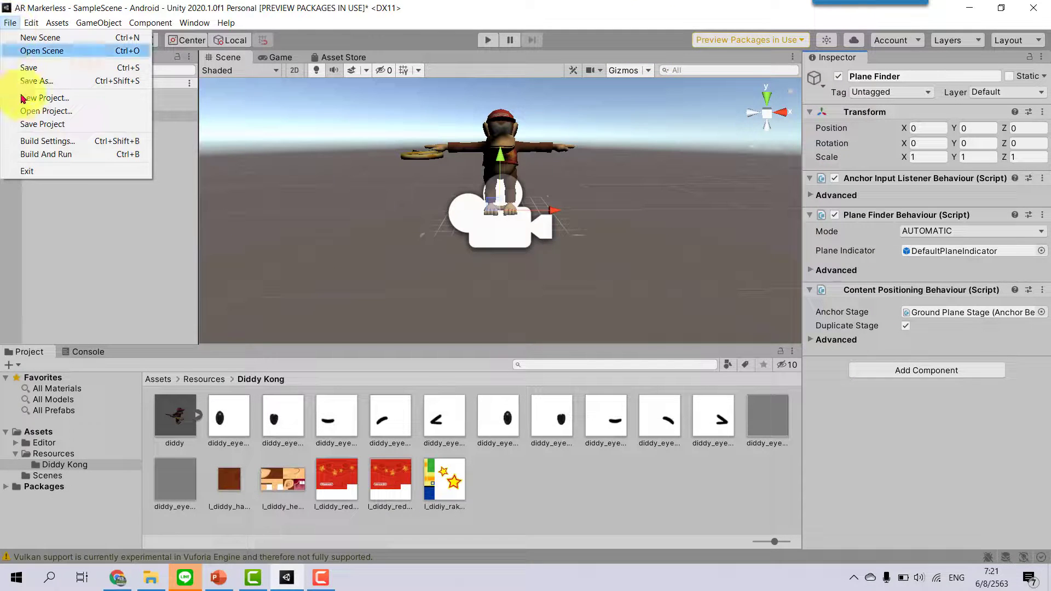
click(71, 143)
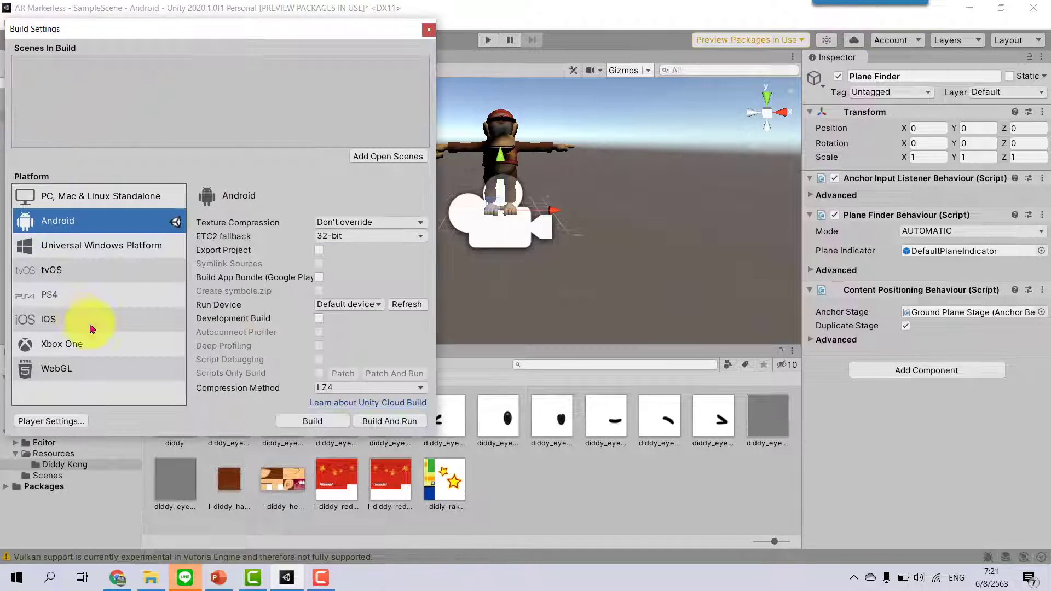
click(313, 422)
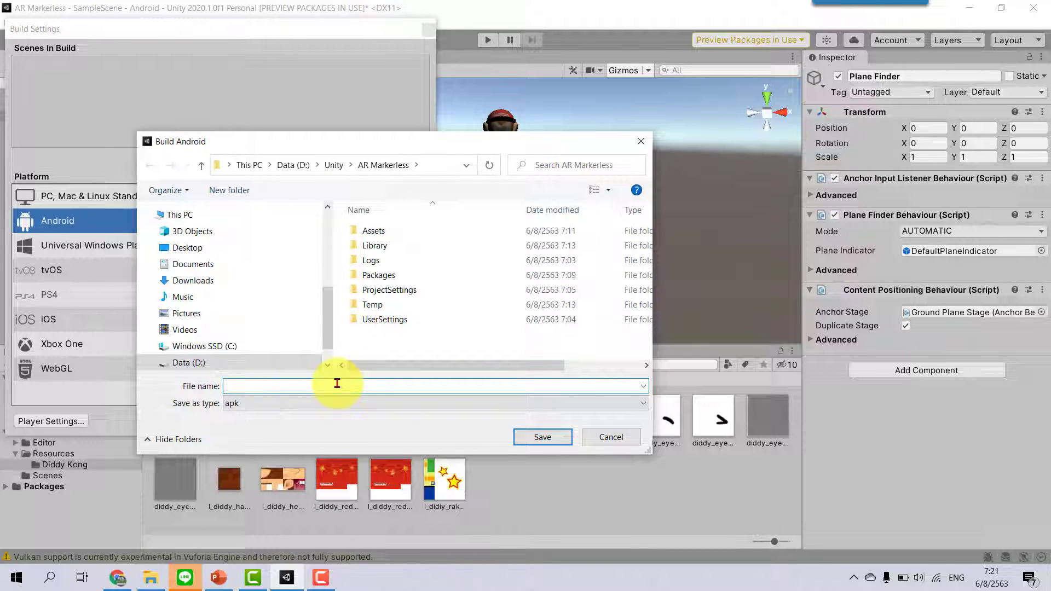
text(ar)
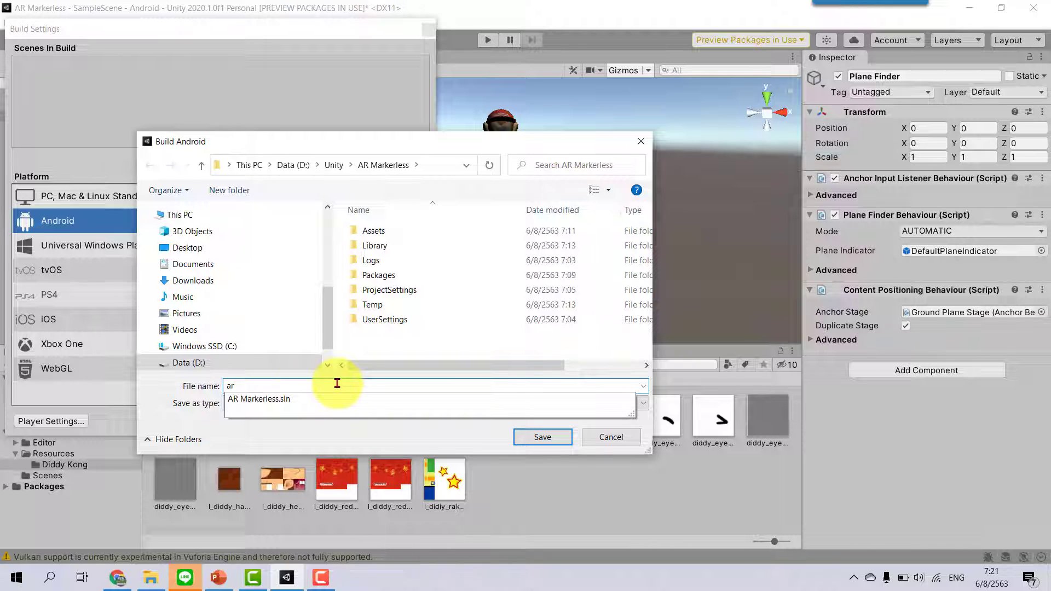
text(markerless)
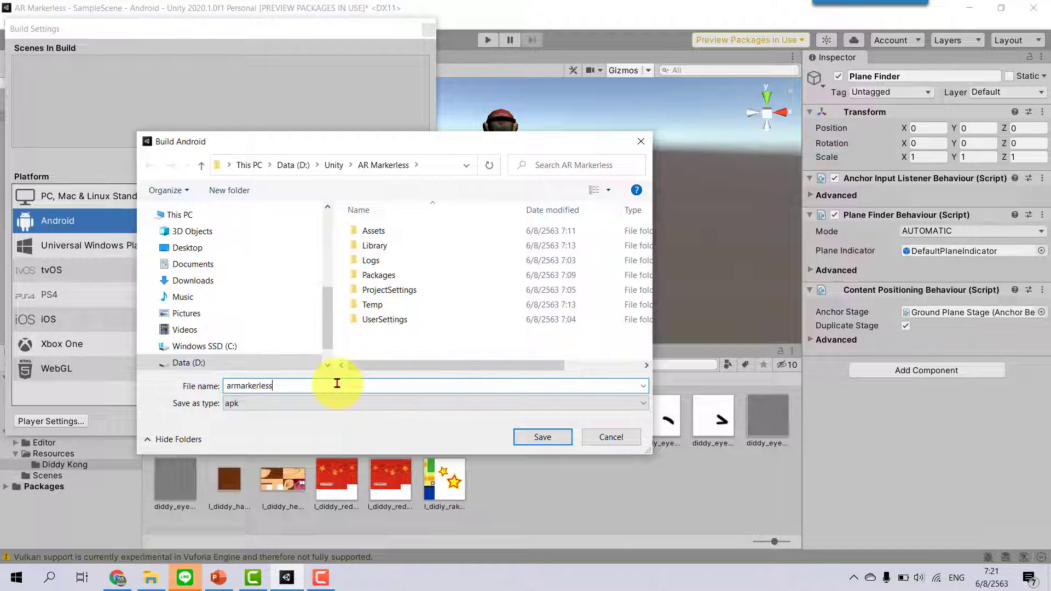
click(540, 438)
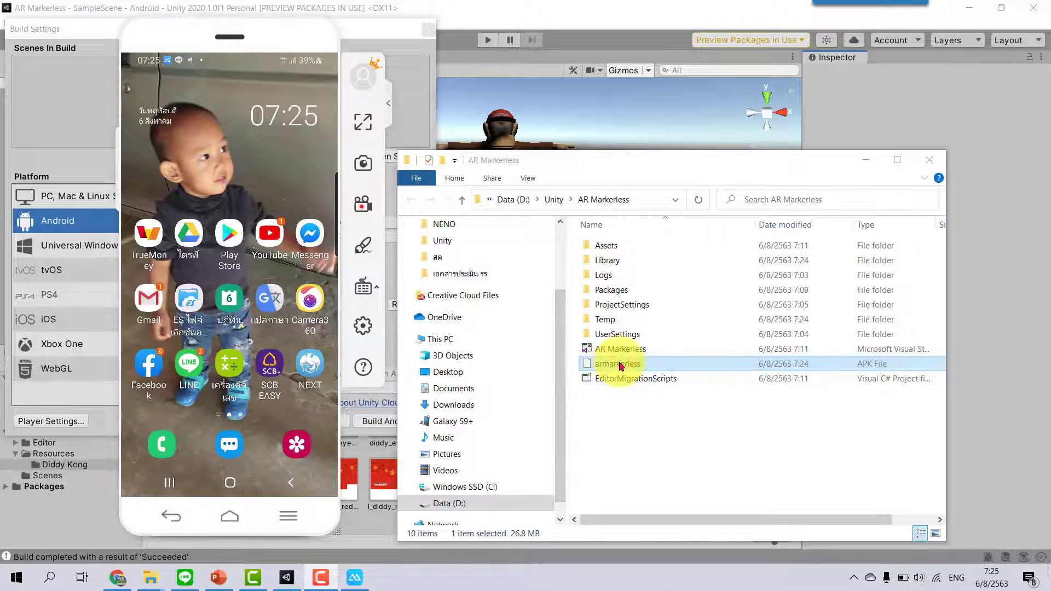
- Copy the armarkerless APK from the PC into the Galaxy S9+ phone's Download folder
click(621, 366)
right_click(622, 365)
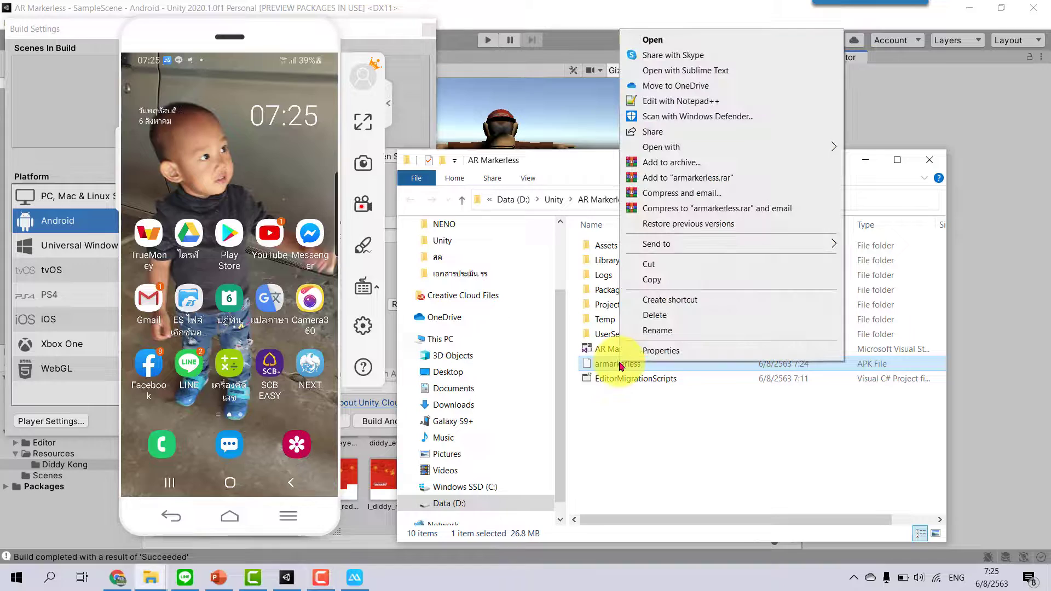
click(659, 286)
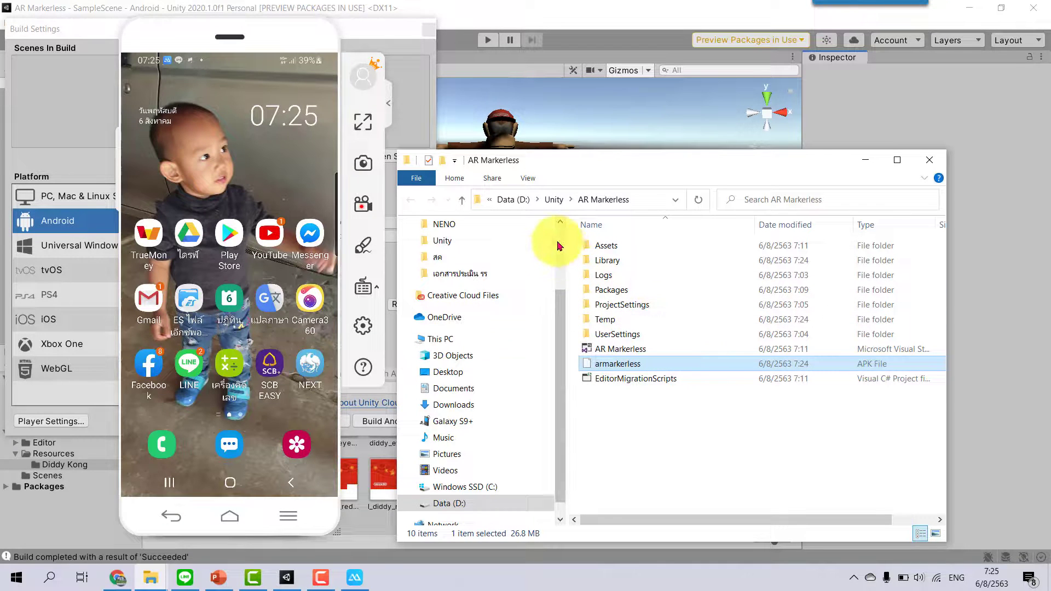
scroll(548, 241, up, 3)
scroll(477, 422, down, 2)
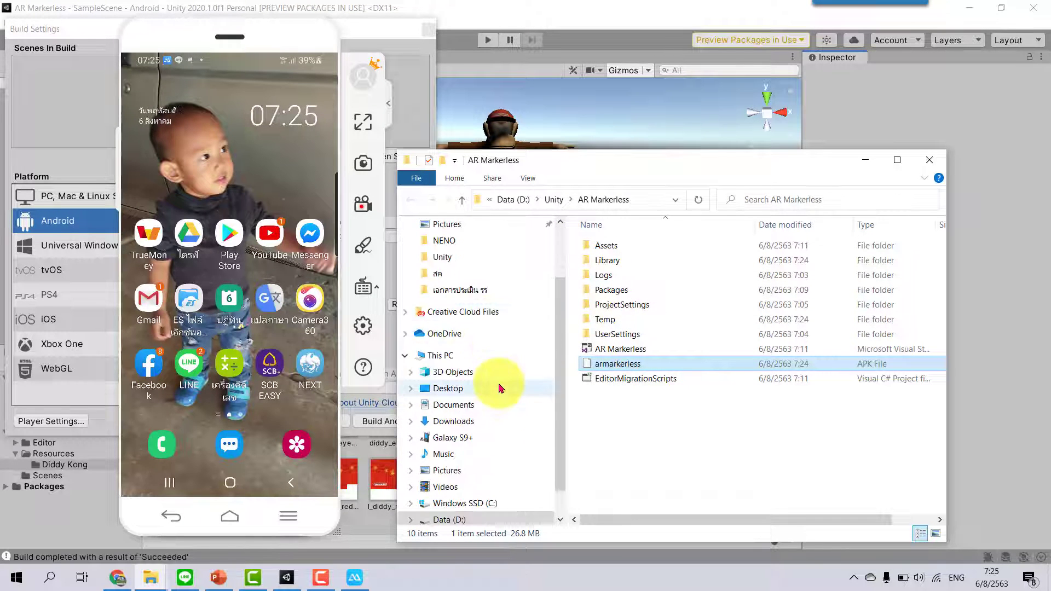
click(465, 439)
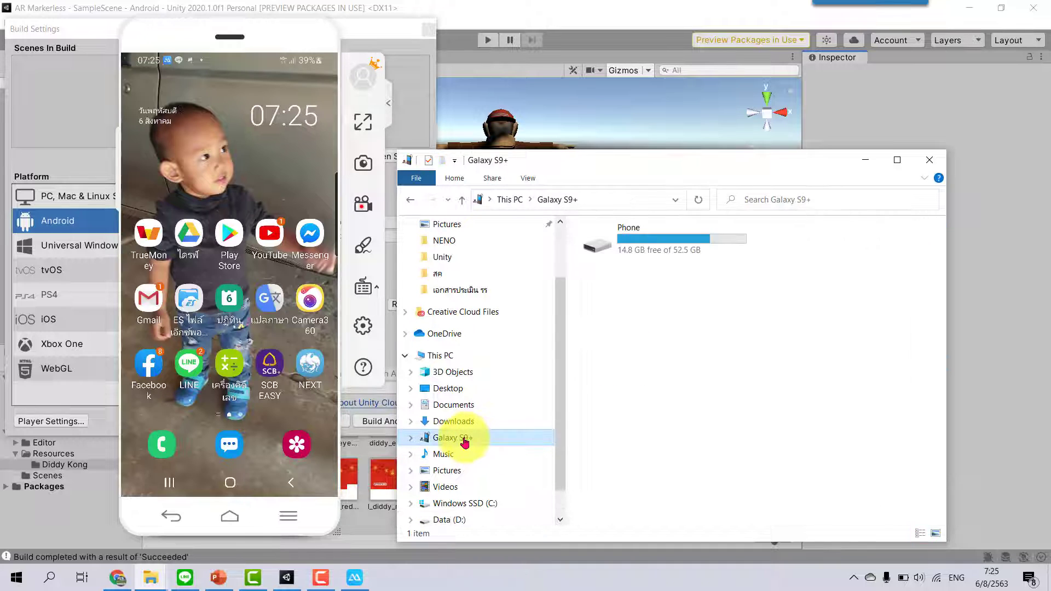
double_click(609, 252)
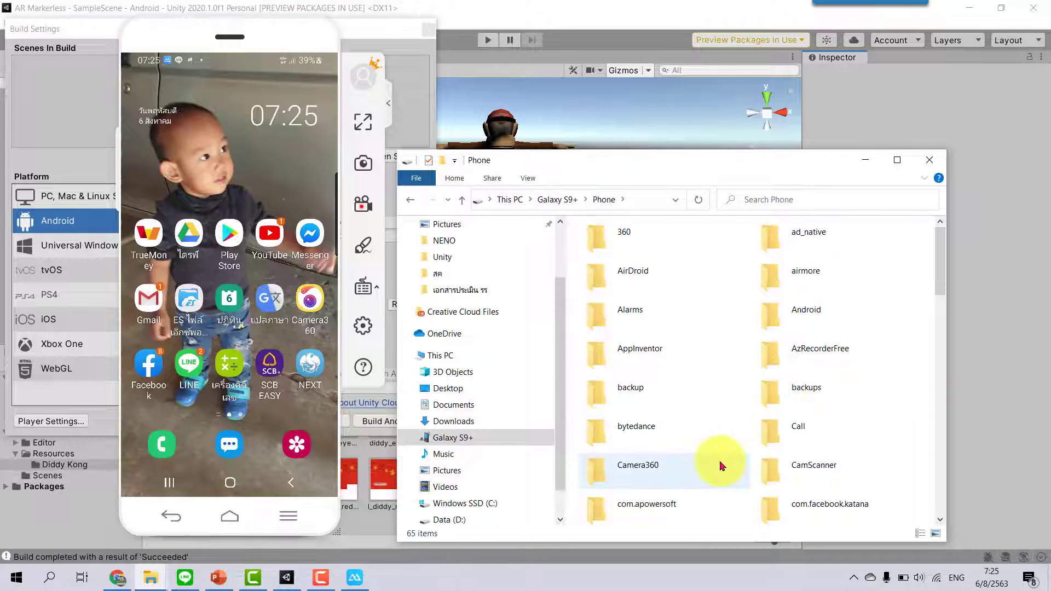
scroll(721, 466, down, 2)
scroll(722, 466, down, 3)
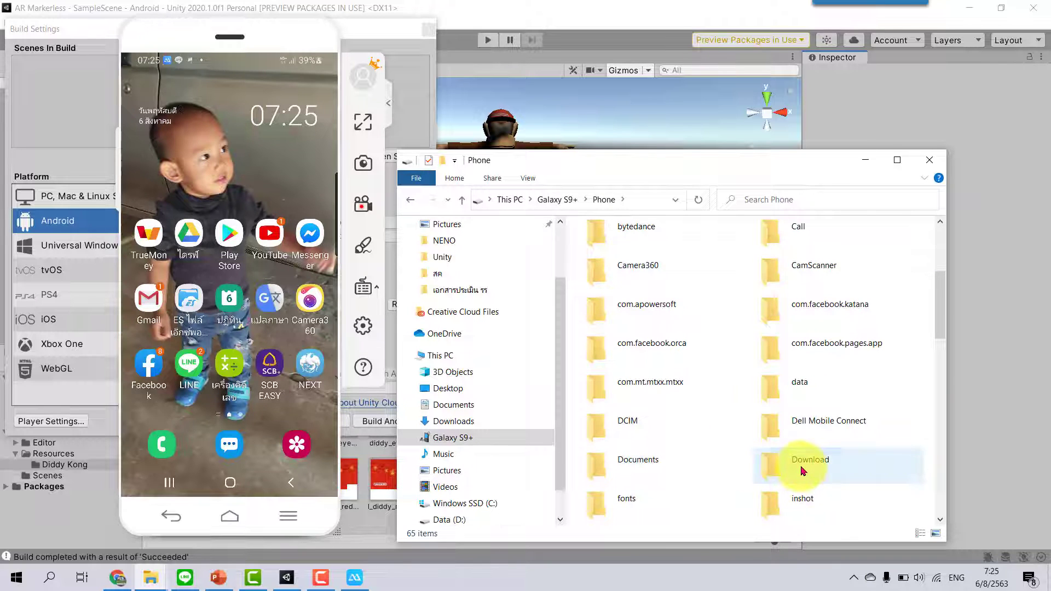
double_click(774, 463)
right_click(708, 405)
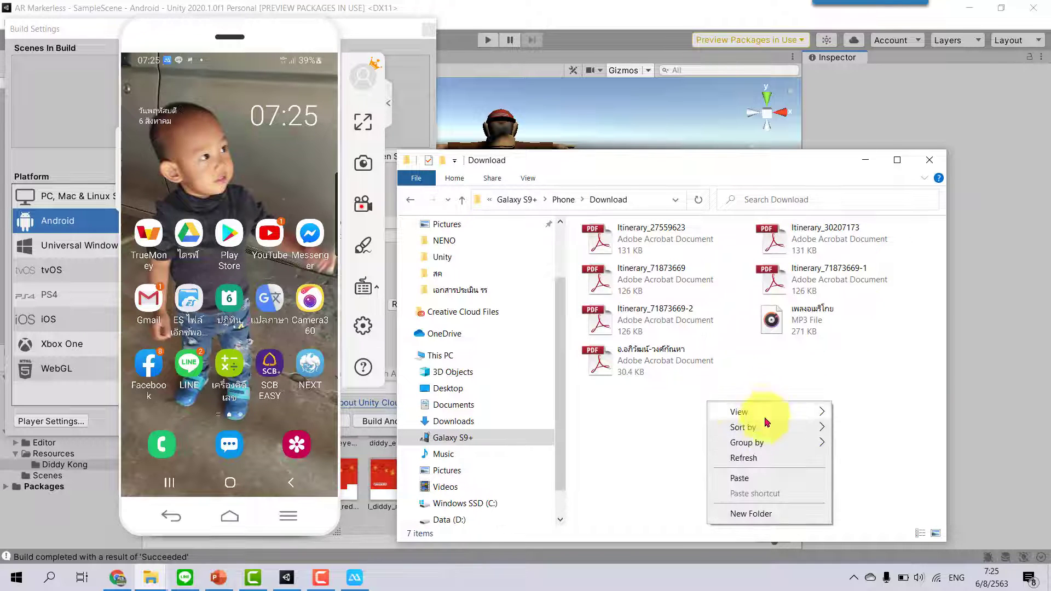
click(753, 480)
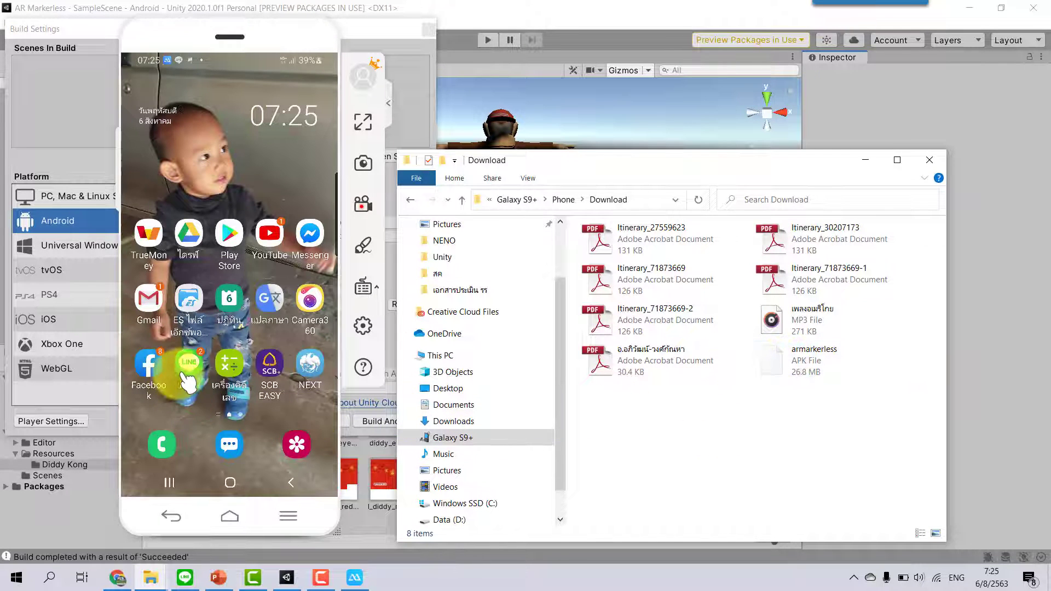
- Install armarkerless.apk from the phone's file manager and launch the AR Markerless app
click(196, 311)
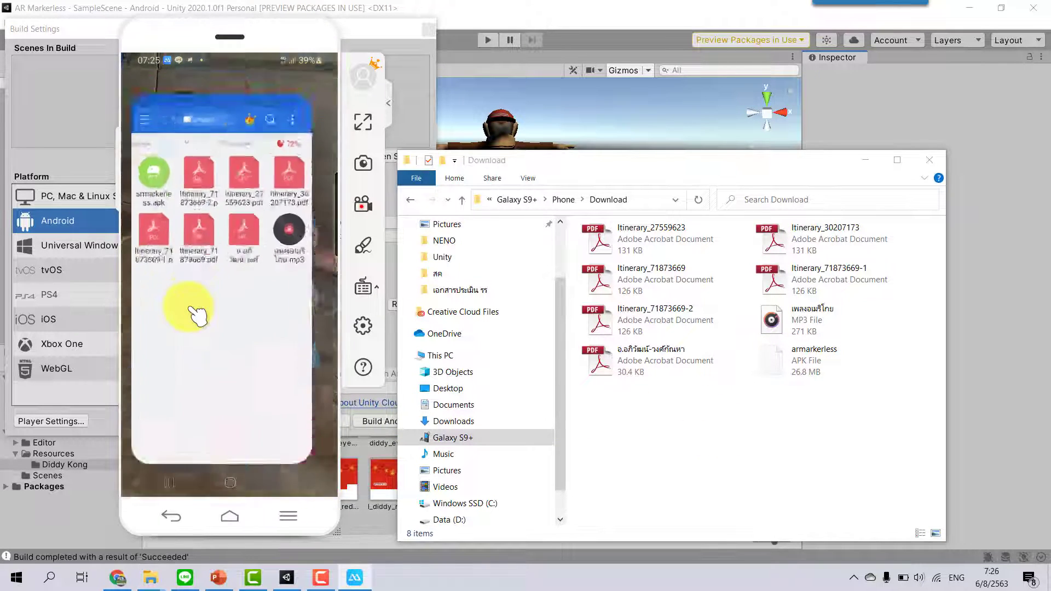
click(366, 124)
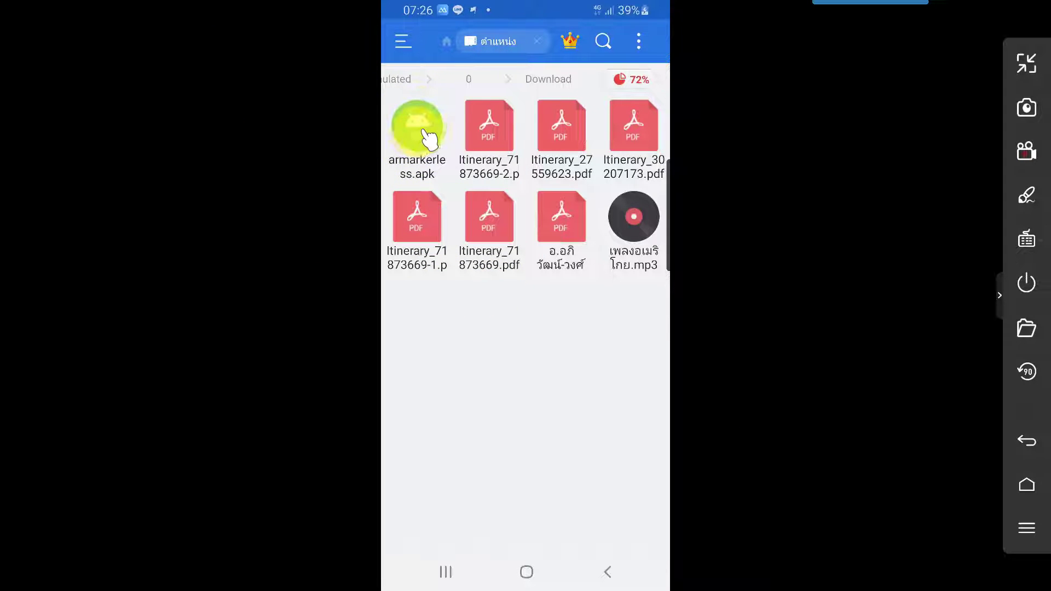
click(432, 122)
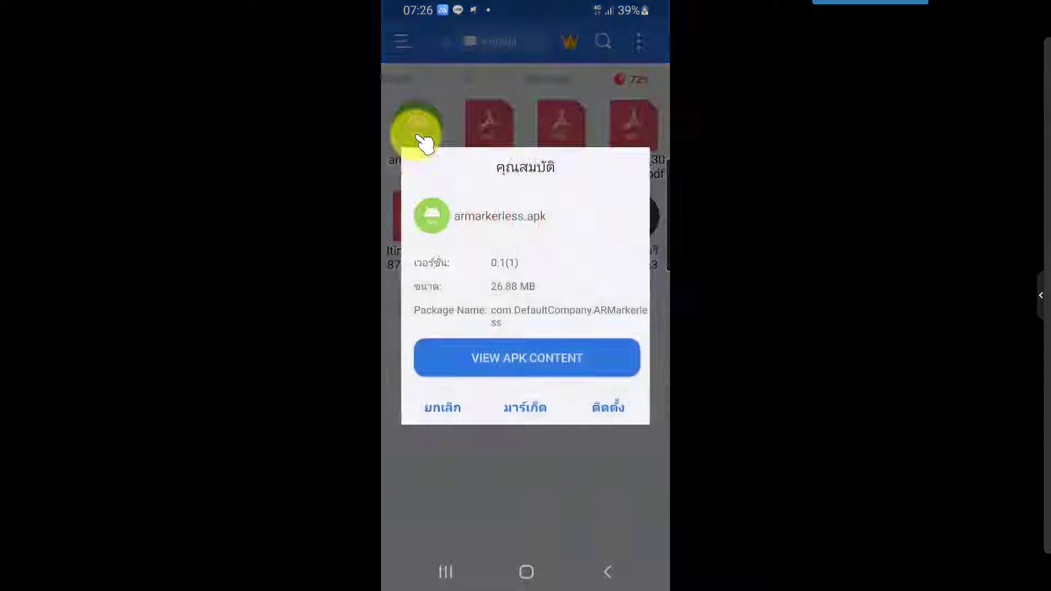
click(609, 414)
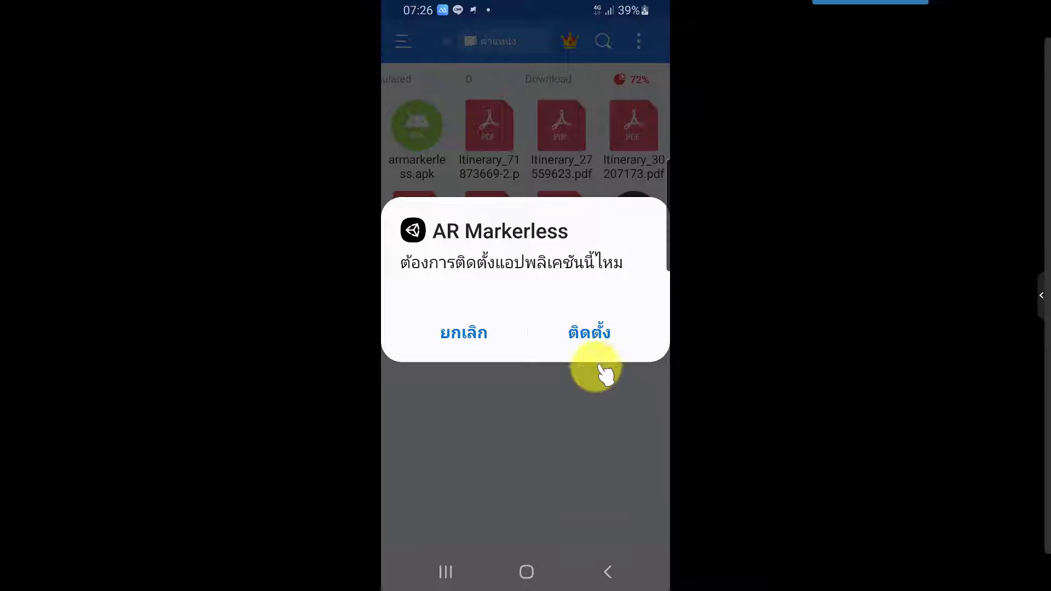
click(598, 339)
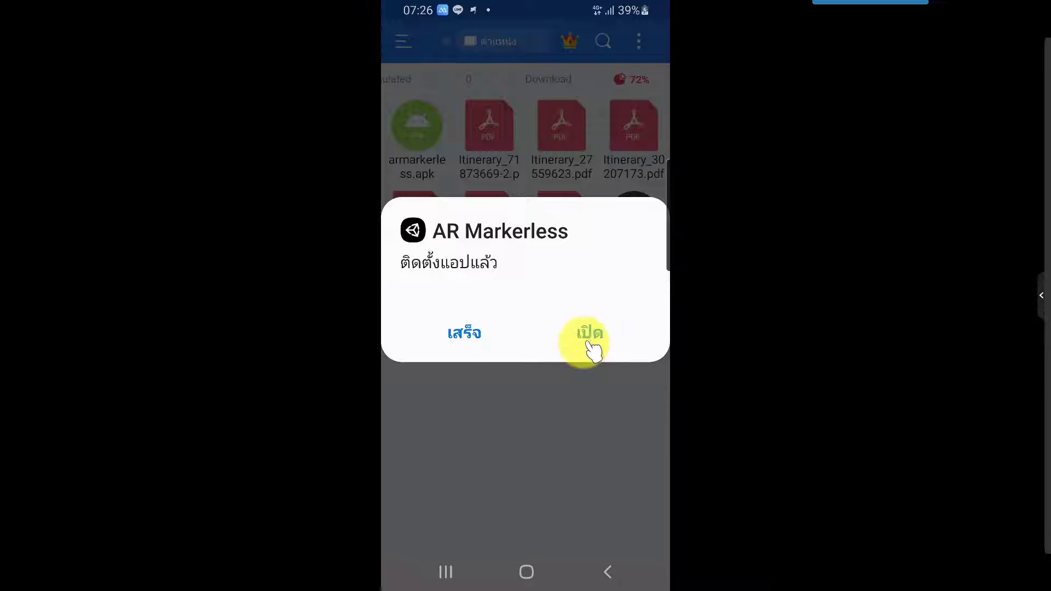
click(592, 334)
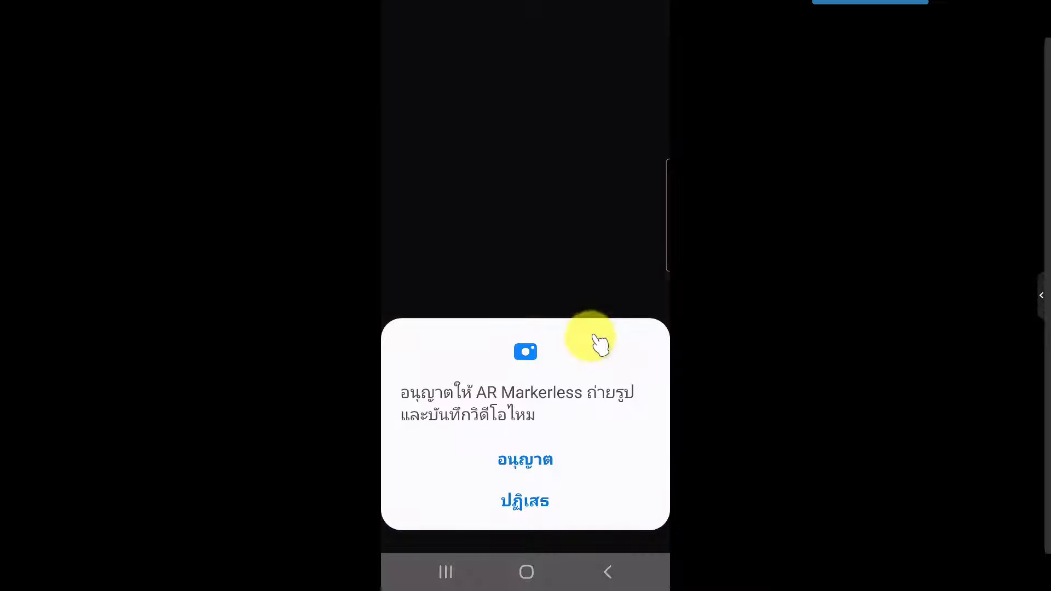
- Allow AR Markerless to use the phone's camera
click(539, 467)
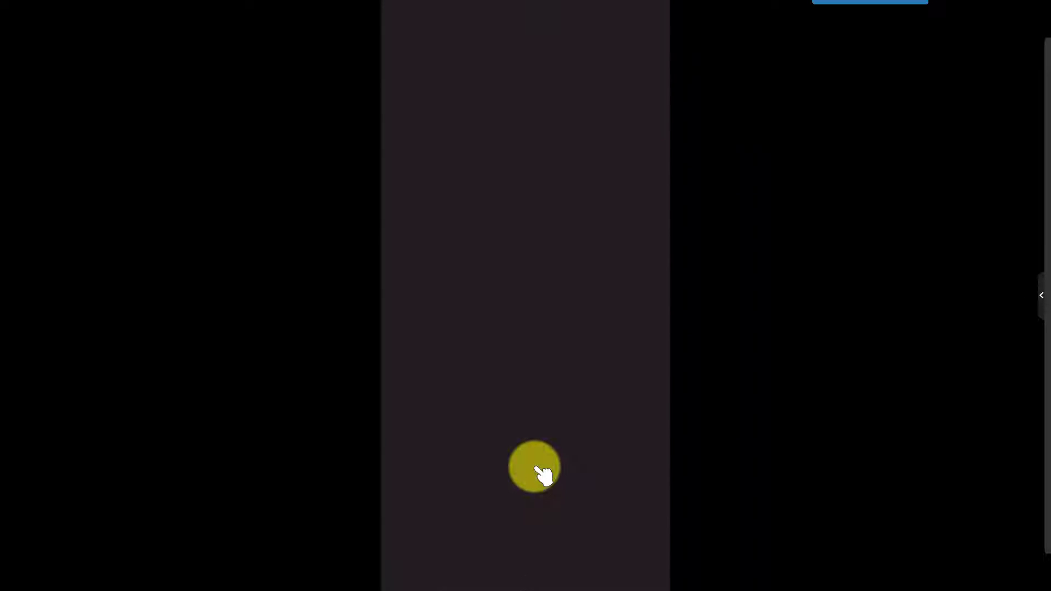